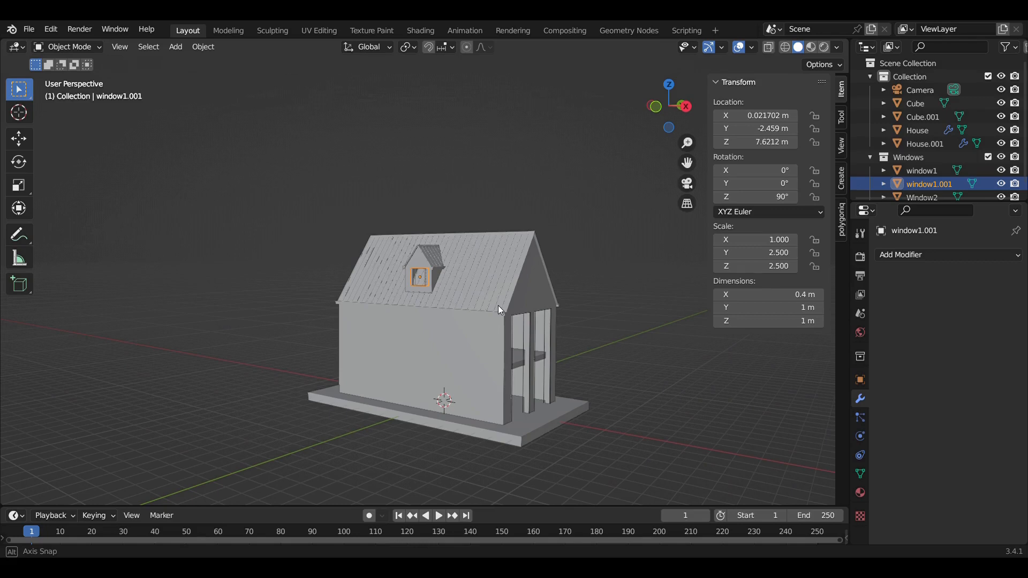
- Duplicate the tall window cutter from the gable end and move the copy along X to about X 0.54 m
scroll(519, 322, up, 5)
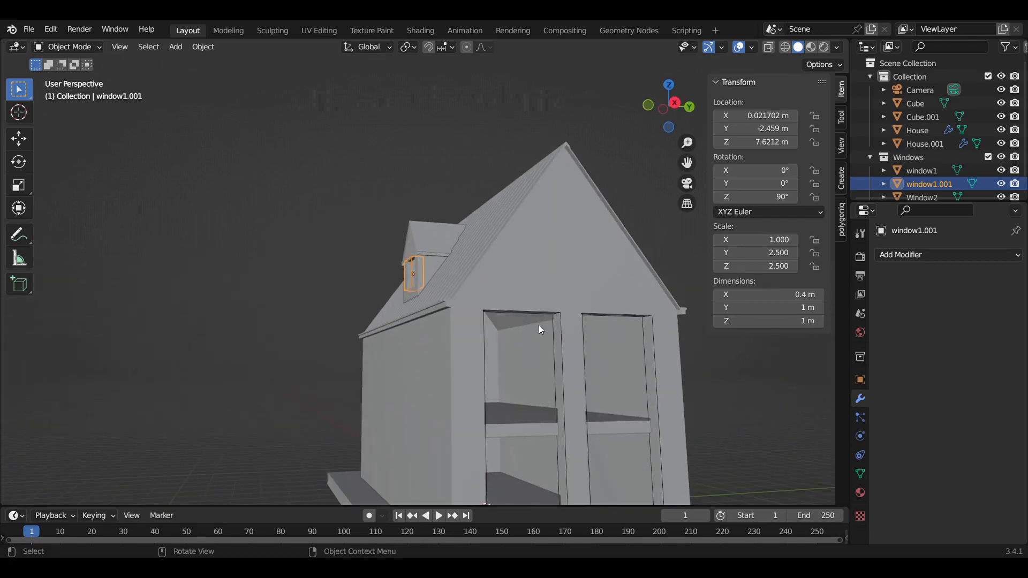
click(557, 339)
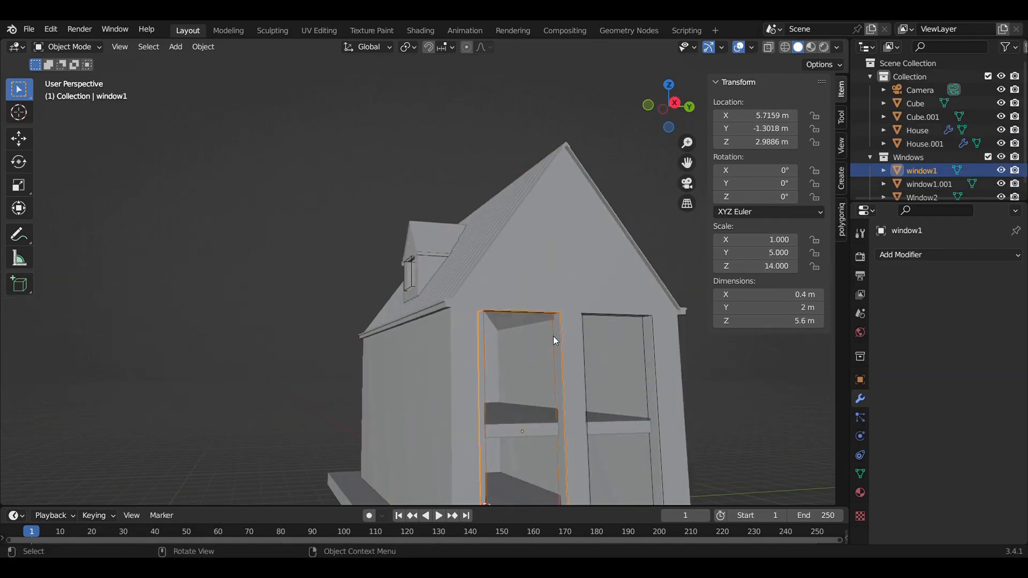
scroll(554, 336, down, 4)
middle_drag(548, 342, 582, 384)
key(shift+d)
key(x)
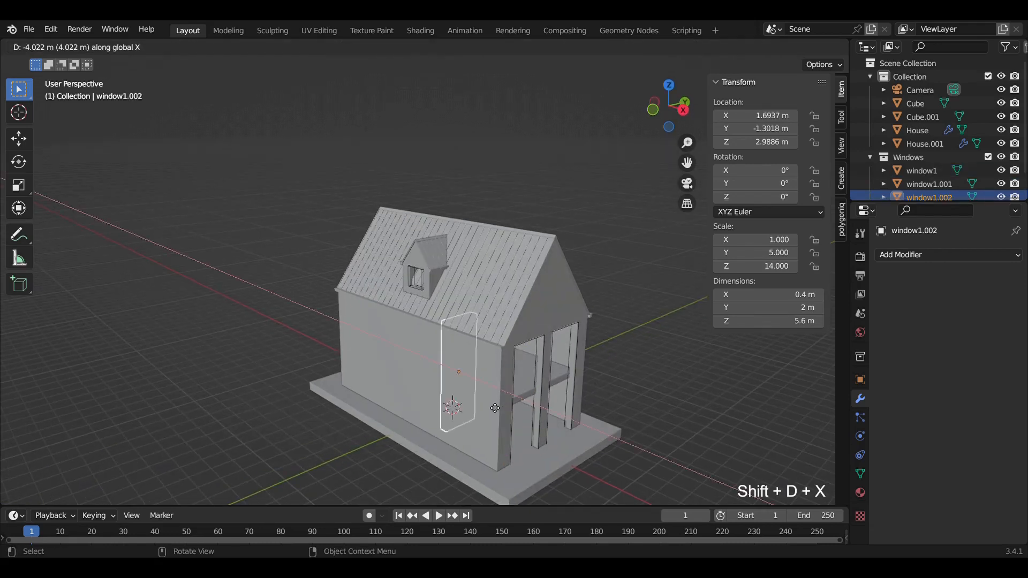
click(551, 320)
- Turn off the viewport display of the House's Boolean modifier and select the duplicated window cutter inside the house
click(551, 319)
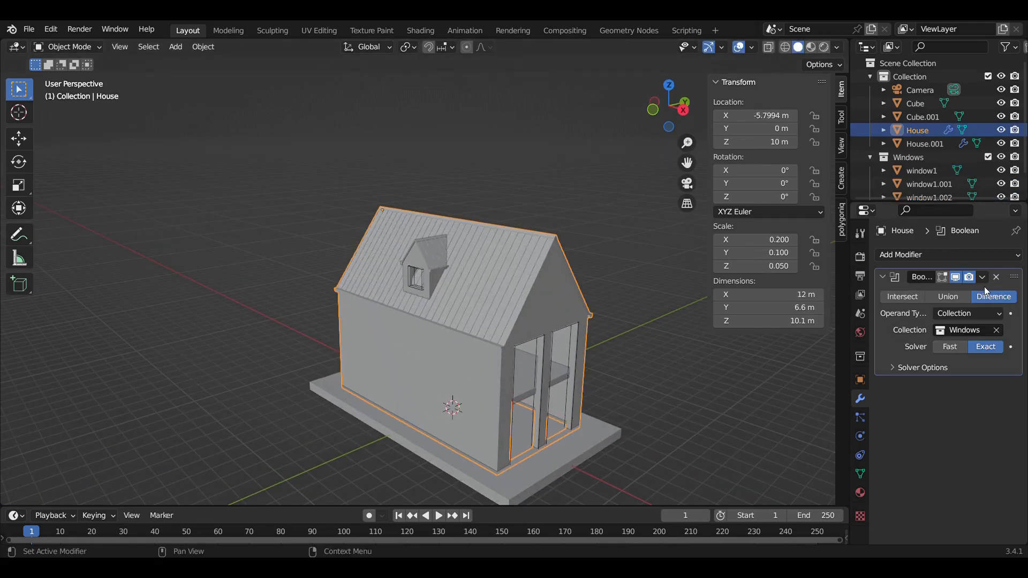
click(957, 277)
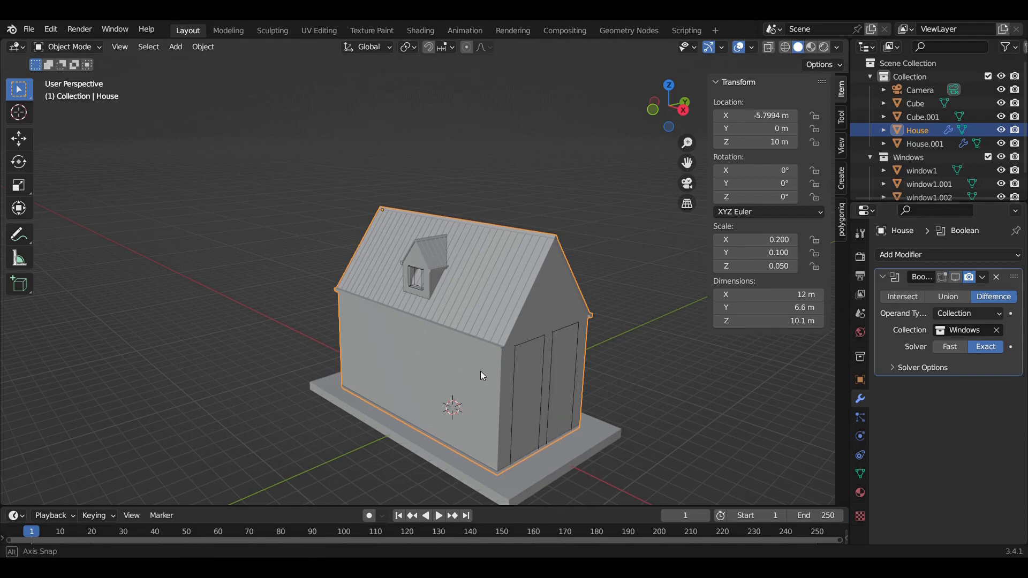
middle_drag(480, 371, 415, 356)
scroll(424, 357, up, 8)
middle_drag(464, 378, 340, 80)
click(352, 185)
scroll(431, 212, down, 10)
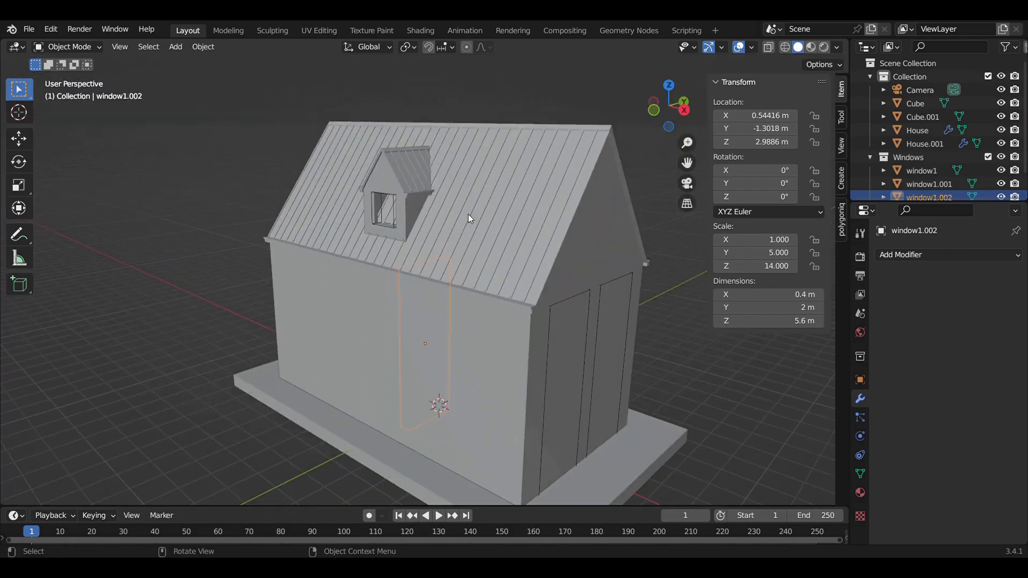
- Rotate the duplicated cutter 90° in top view and move it towards the front long wall, to about X 3.99 m, Y -2.61 m
key(KP_7)
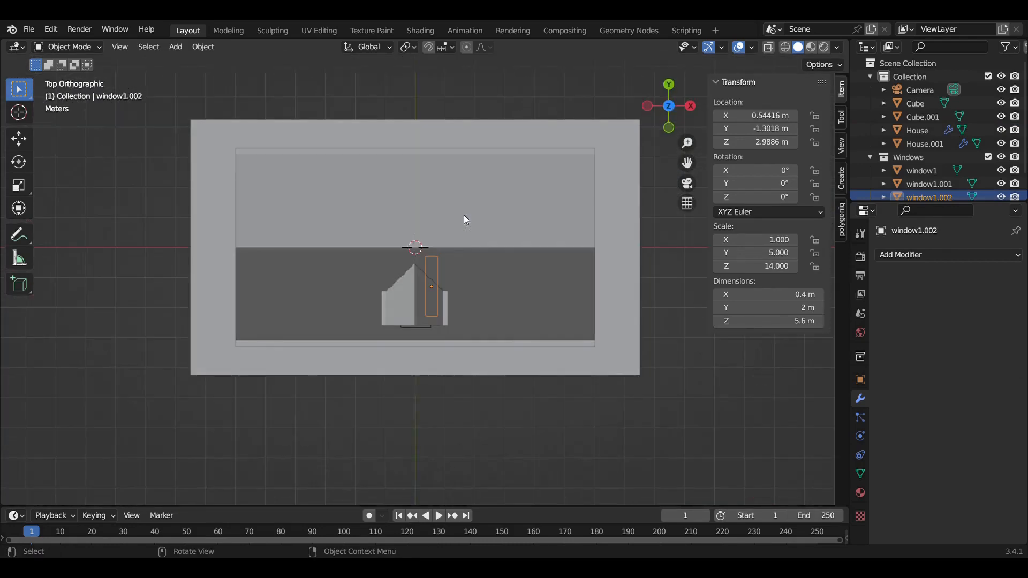
key(r)
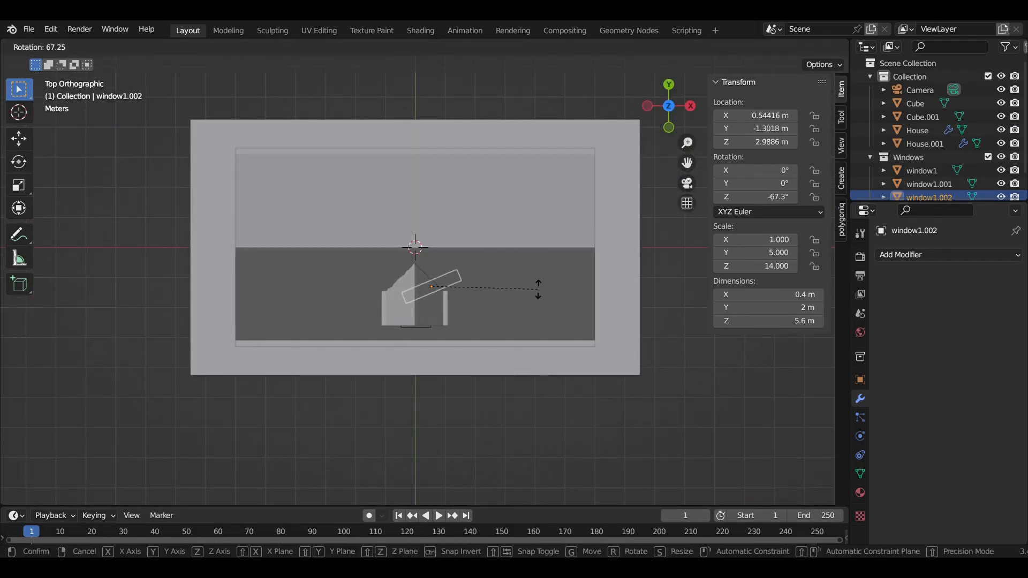
text(90)
click(537, 290)
key(g)
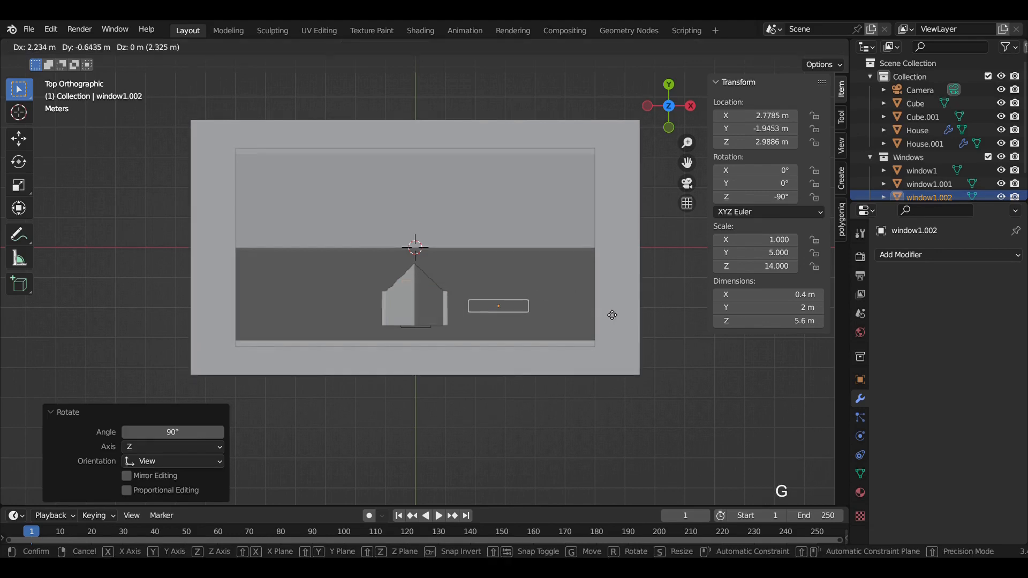
click(637, 327)
- Move the cutter along Y into the front long wall, to about Y -2.95 m
middle_drag(618, 321, 535, 172)
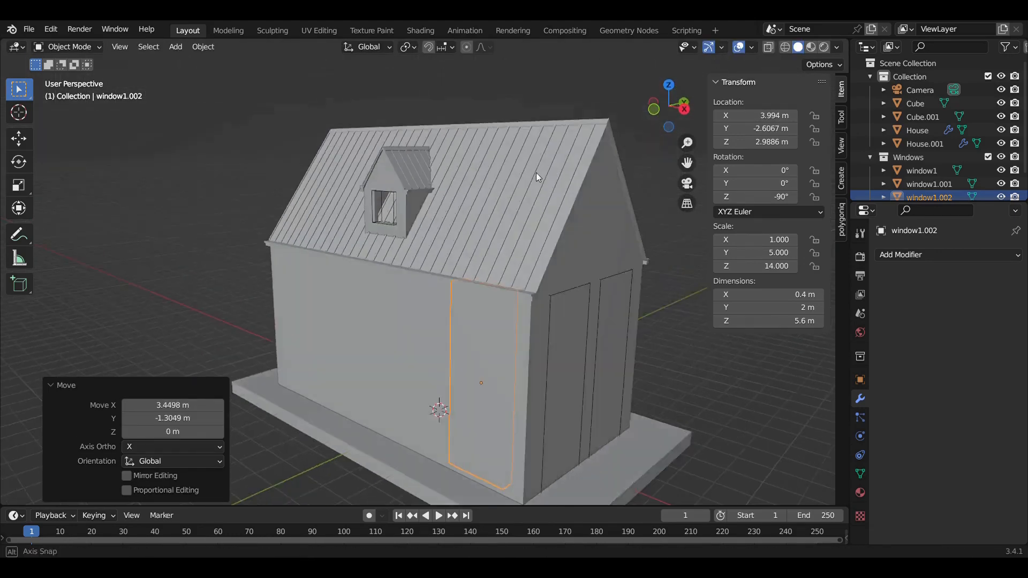
scroll(524, 225, up, 3)
key(g)
key(x)
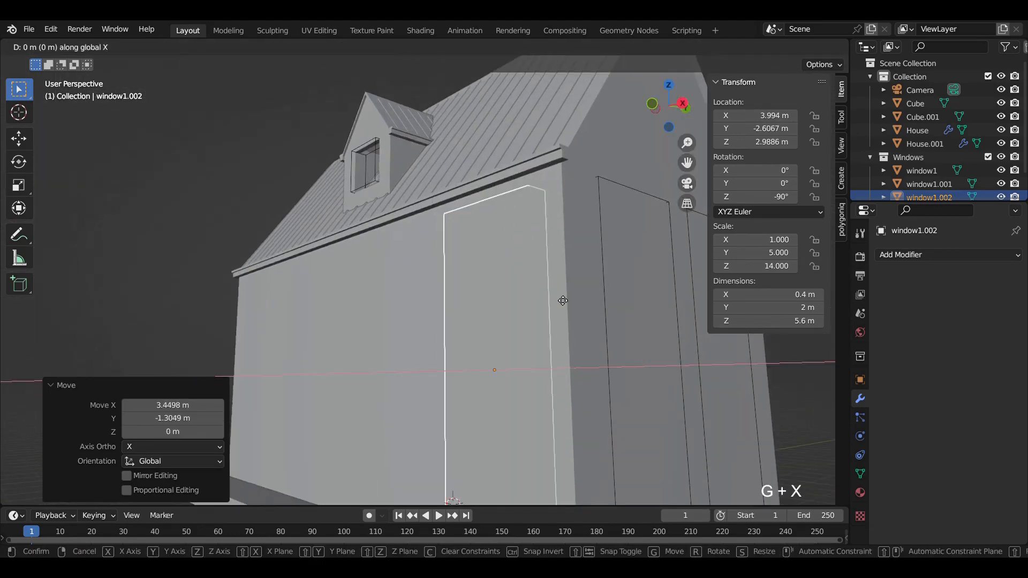
key(y)
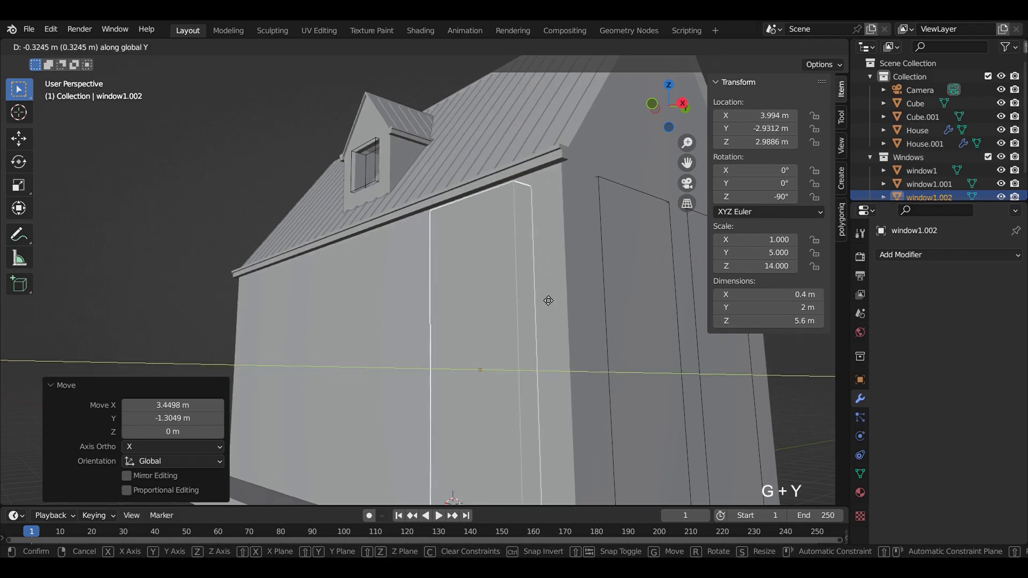
click(550, 300)
middle_drag(566, 324, 467, 232)
key(g)
key(y)
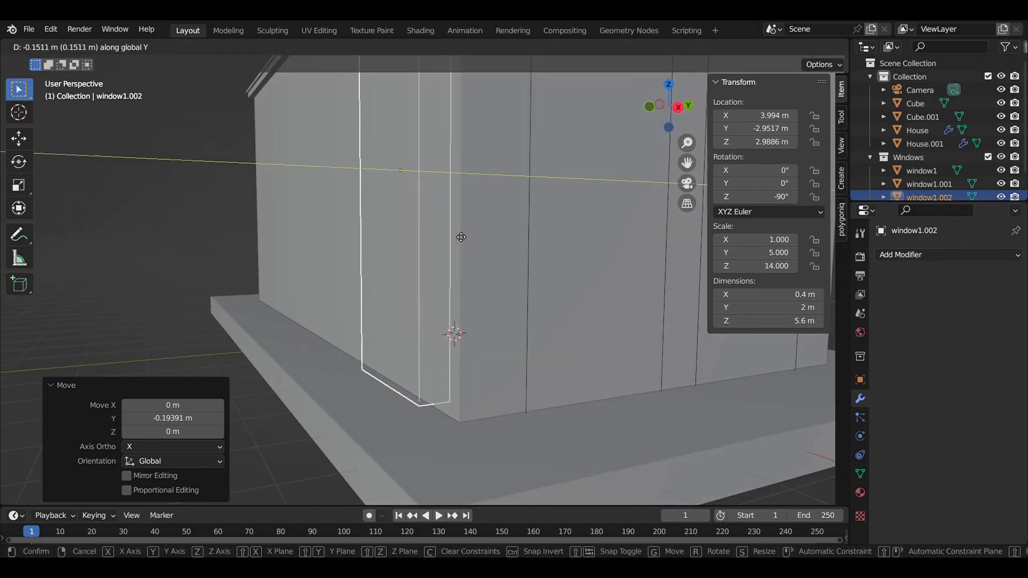
click(461, 237)
- Move the cutter along X in front view to about X 1.8 m on the long wall
middle_drag(505, 288, 531, 361)
key(KP_1)
key(g)
key(x)
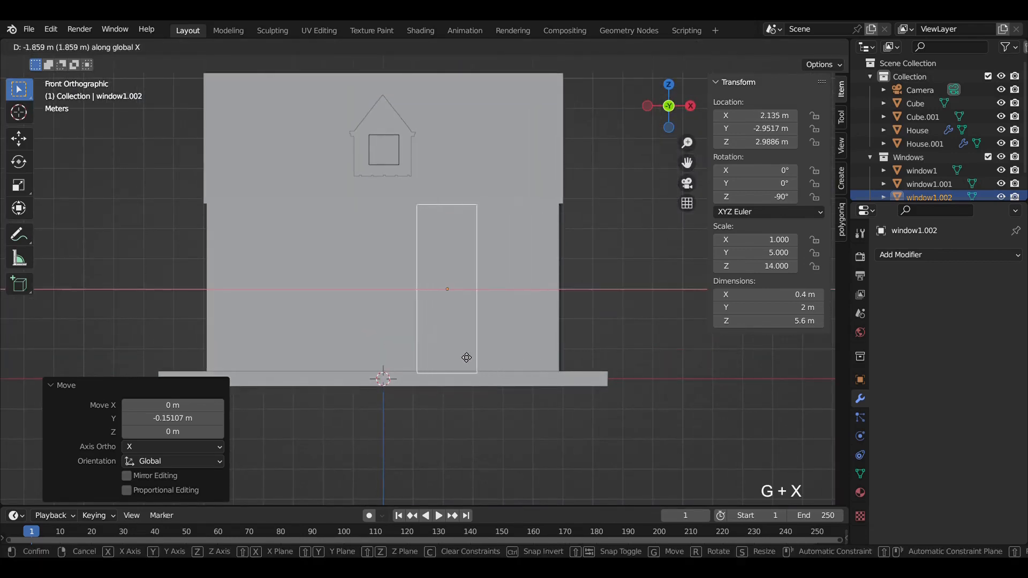
click(456, 357)
- Set the front wall cutter's Y dimension to 2.5 m
click(806, 307)
text(2)
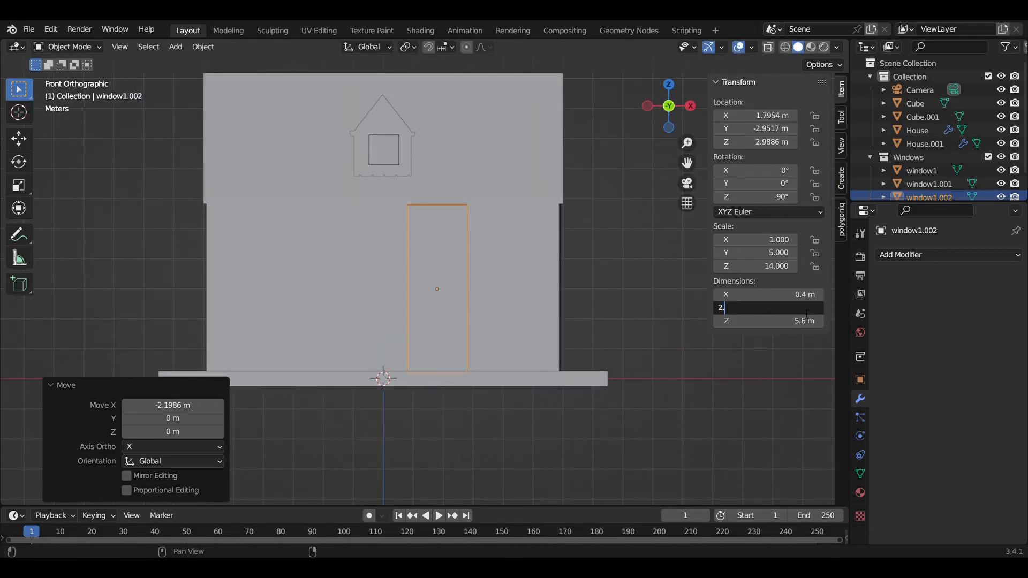
text(.5)
key(Return)
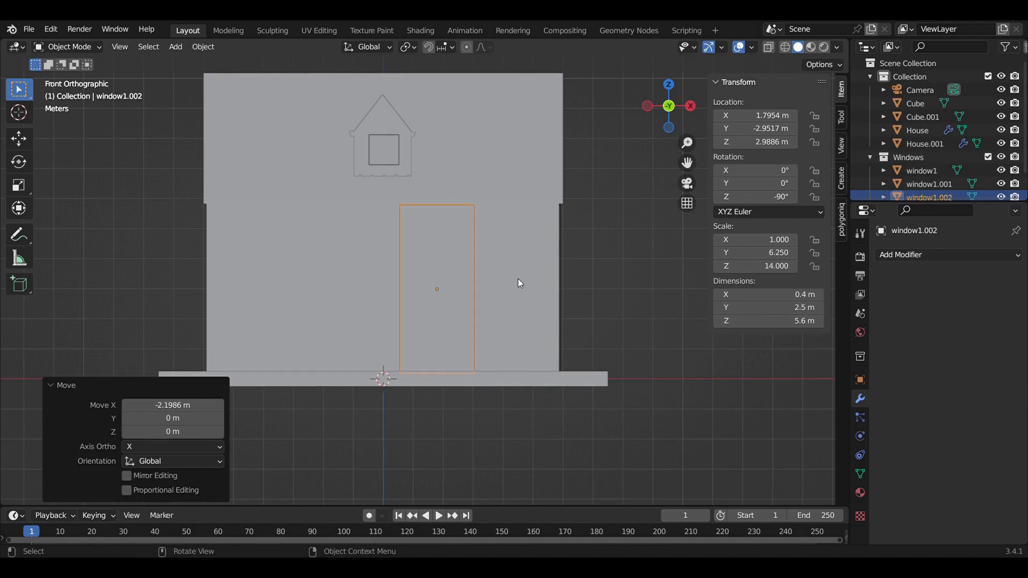
scroll(518, 260, up, 2)
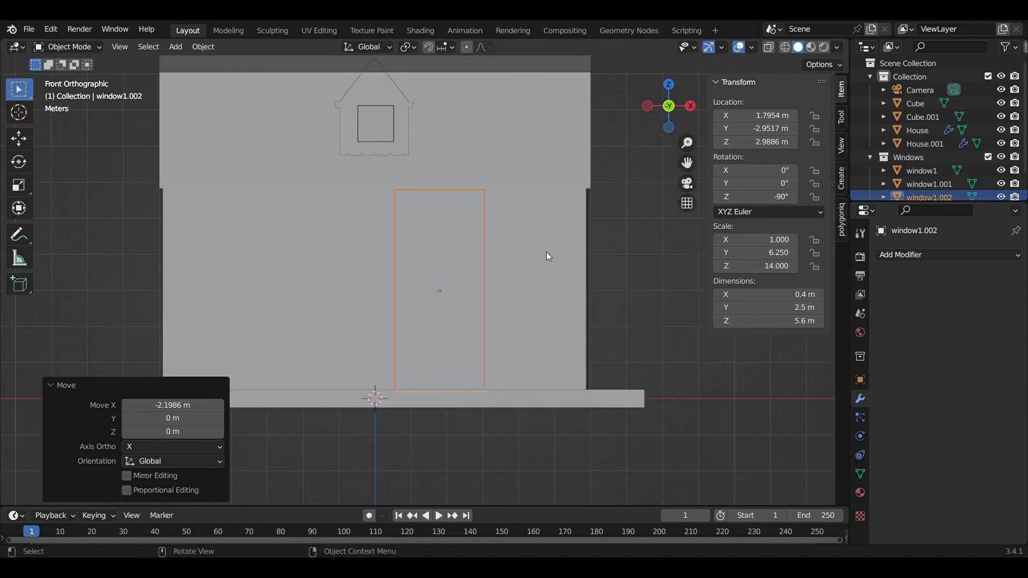
- Preview the House's Boolean openings from the camera view, leaving the modifier's Edit Mode display on and its viewport display off
middle_drag(574, 248, 477, 248)
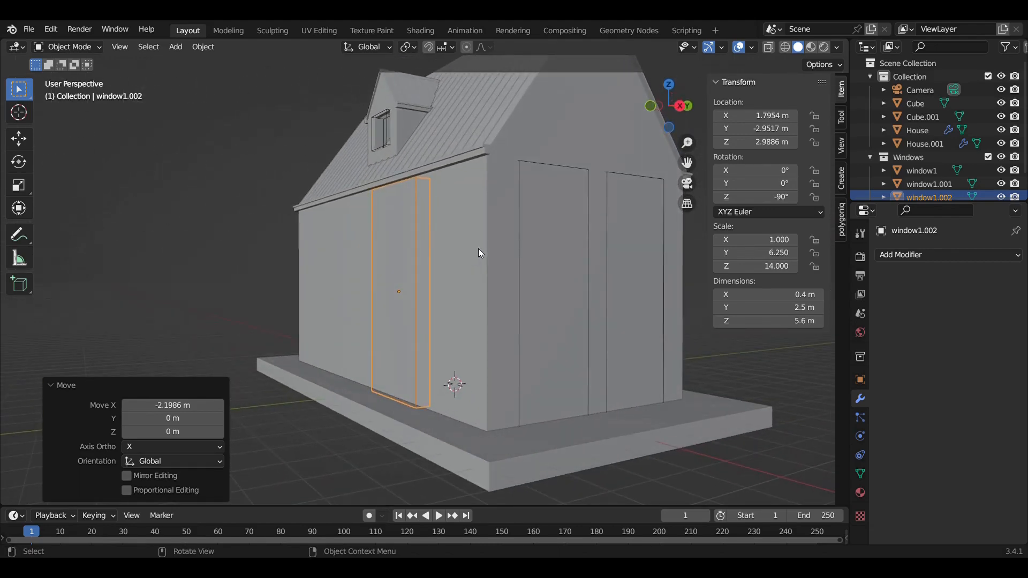
click(477, 249)
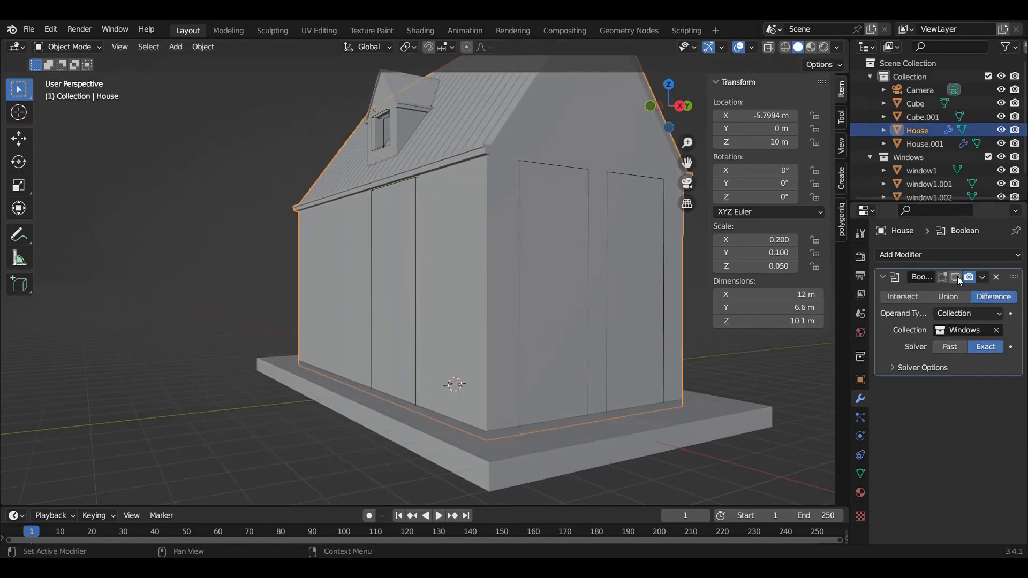
click(942, 277)
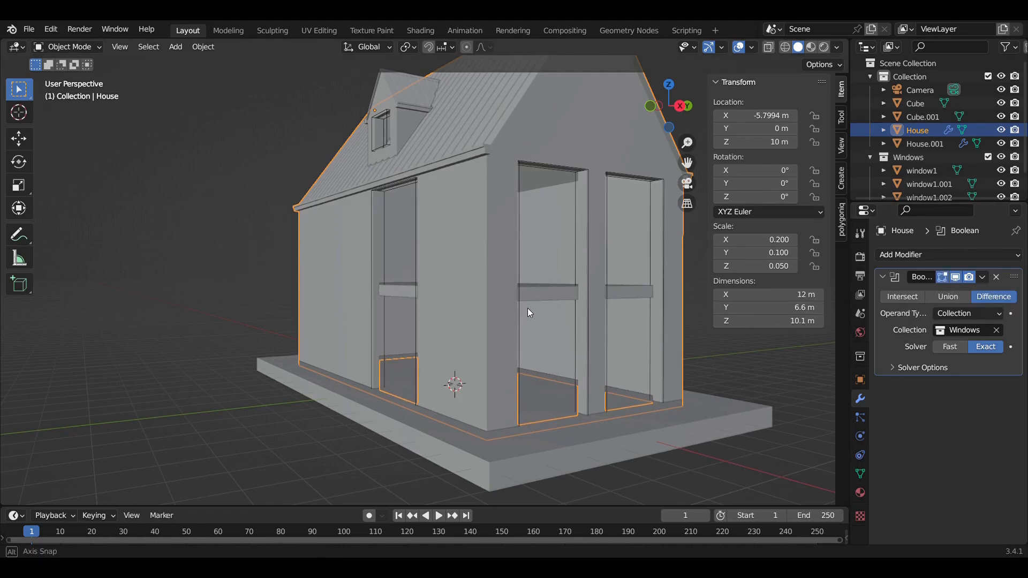
mouse_move(528, 307)
middle_down()
mouse_move(569, 310)
mouse_move(525, 292)
middle_up()
key(KP_0)
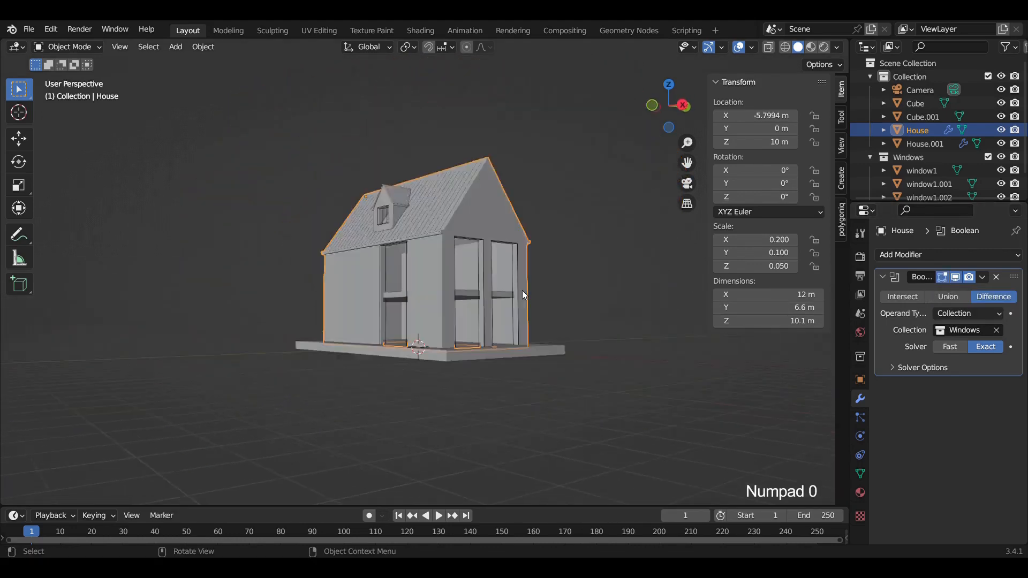
click(956, 277)
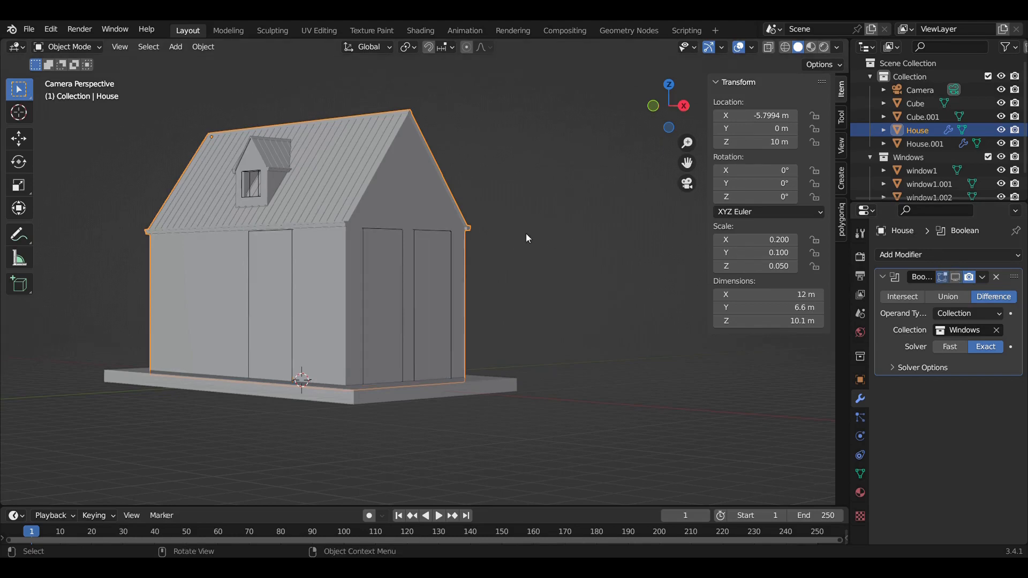
- Add a cube with a size of 0.5 m at the world origin
middle_drag(526, 233, 474, 241)
scroll(493, 236, up, 3)
key(shift+a)
mouse_move(475, 243)
click(528, 259)
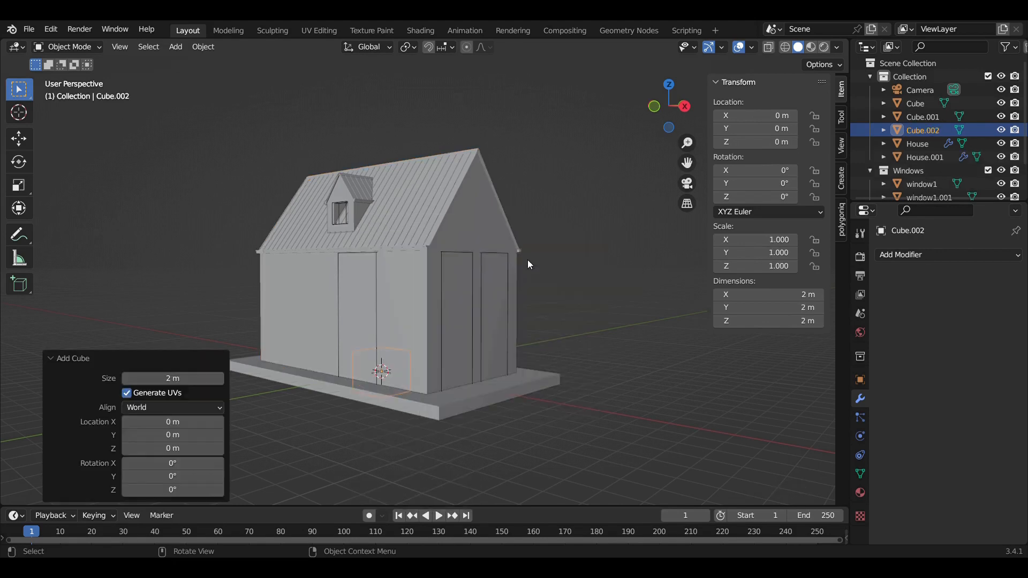
click(212, 380)
key(BackSpace)
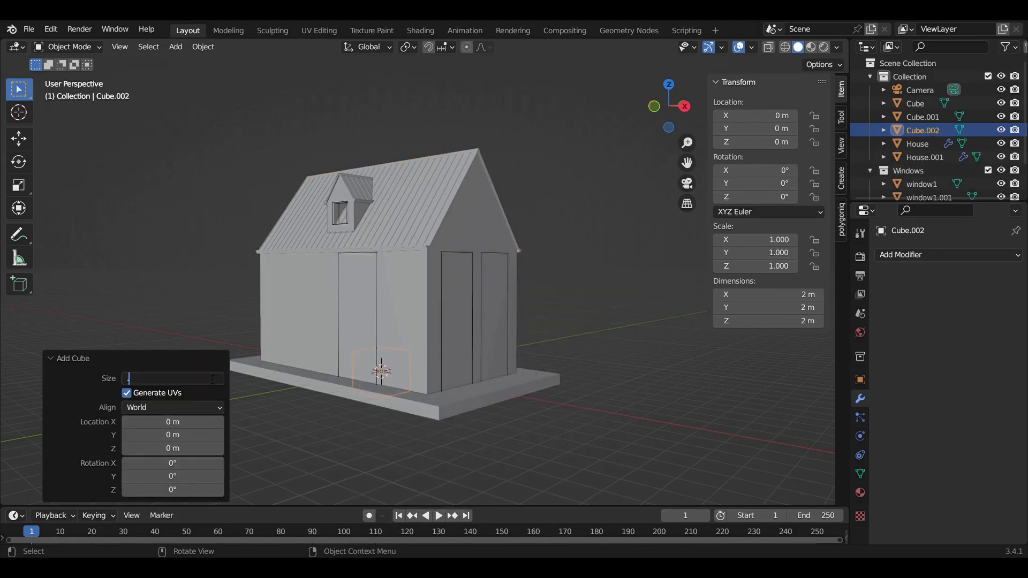
text(.5)
key(Return)
- Raise the new cube 3 m along Z, with X-ray display on in front view
key(KP_1)
key(alt+z)
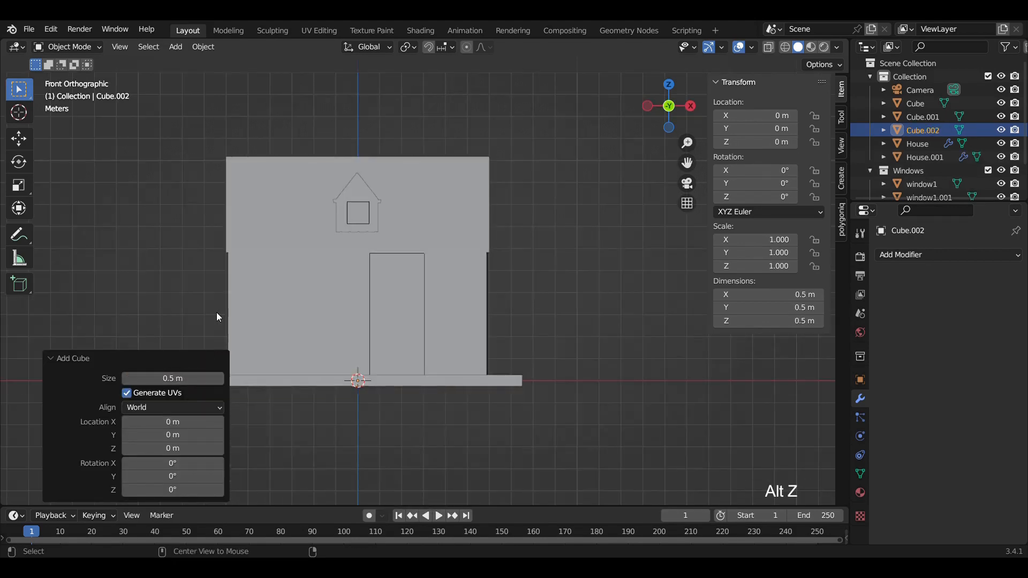
key(g)
key(z)
key(3)
key(Return)
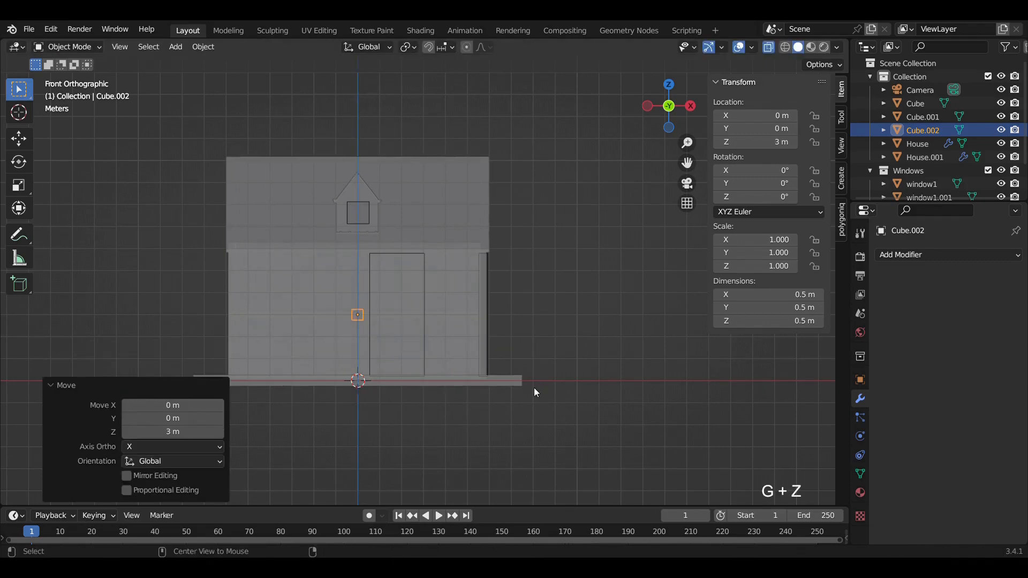
- Move the small cube in top view onto the front long wall, to about X 0.54 m, Y -2.86 m
key(alt+z)
middle_drag(528, 321, 466, 336)
scroll(438, 345, down, 3)
key(KP_7)
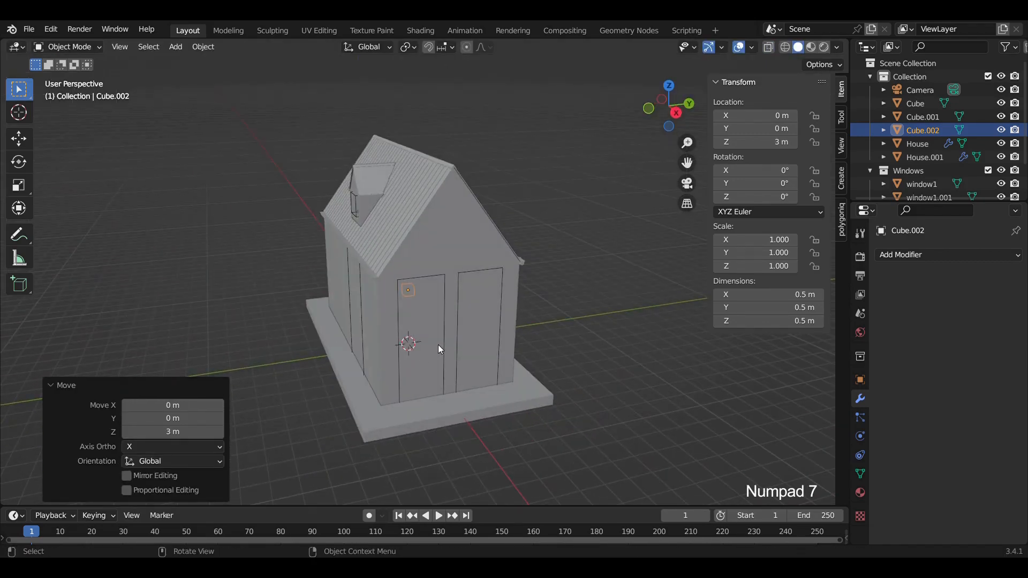
key(g)
click(455, 413)
- Set the small cube's X dimension to 0.35 m
key(KP_3)
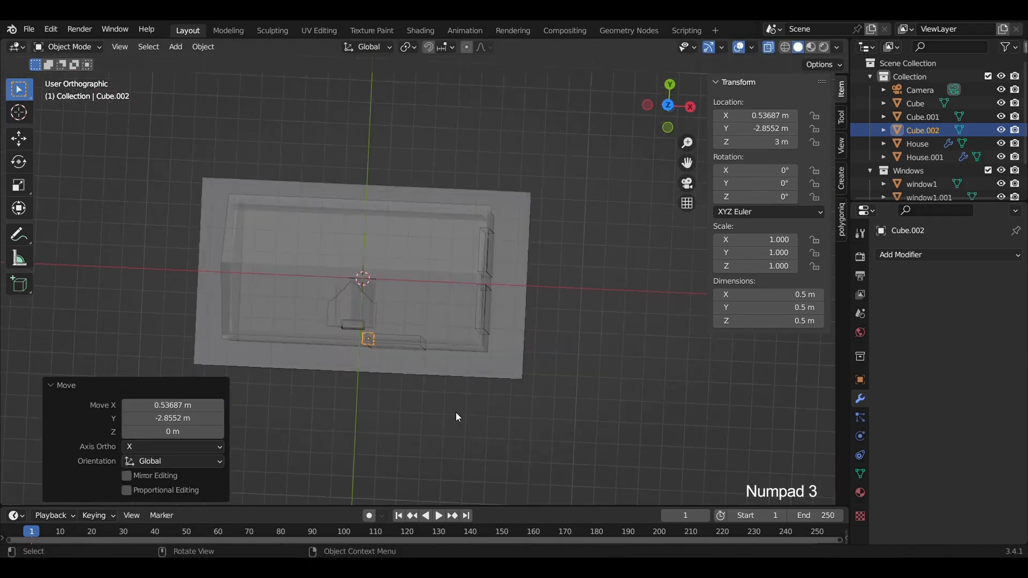
scroll(445, 298, up, 3)
shift+middle_drag(446, 298, 506, 218)
scroll(502, 216, up, 4)
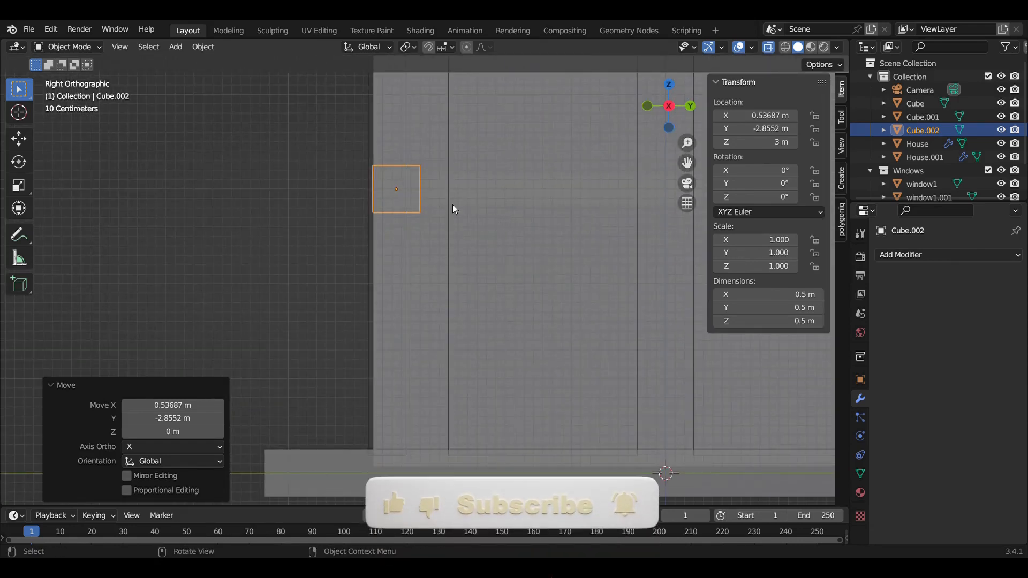
middle_drag(454, 211, 555, 232)
click(791, 298)
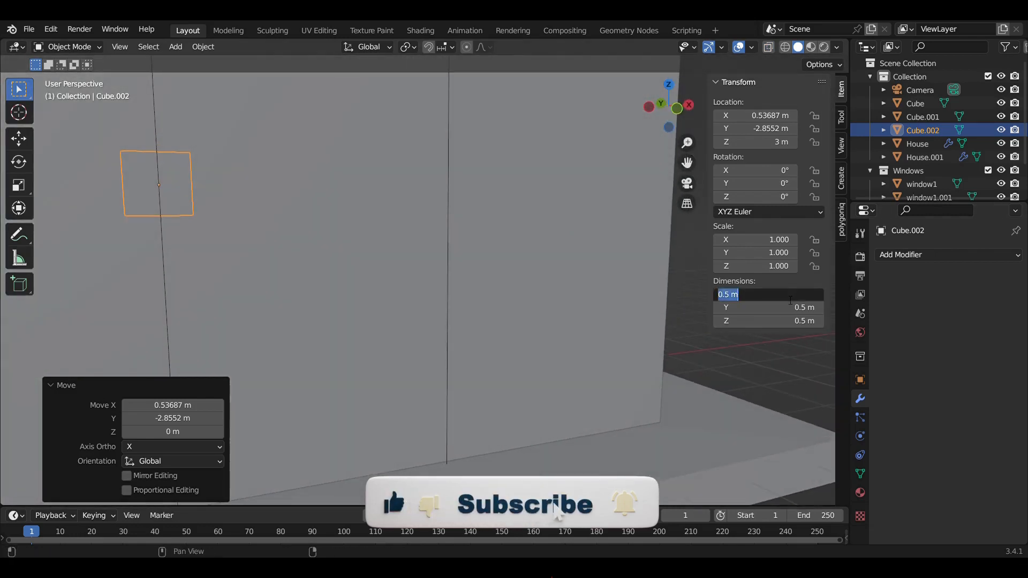
key(Return)
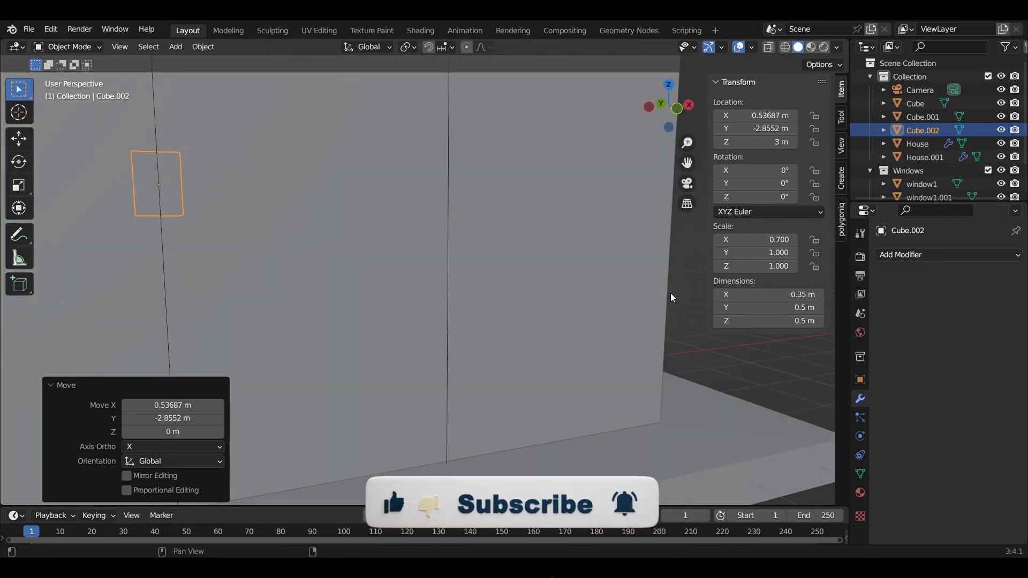
- Move the small block about 0.57 m outward along Y, in front of the long wall beside the door-height cutter
middle_drag(565, 316, 471, 313)
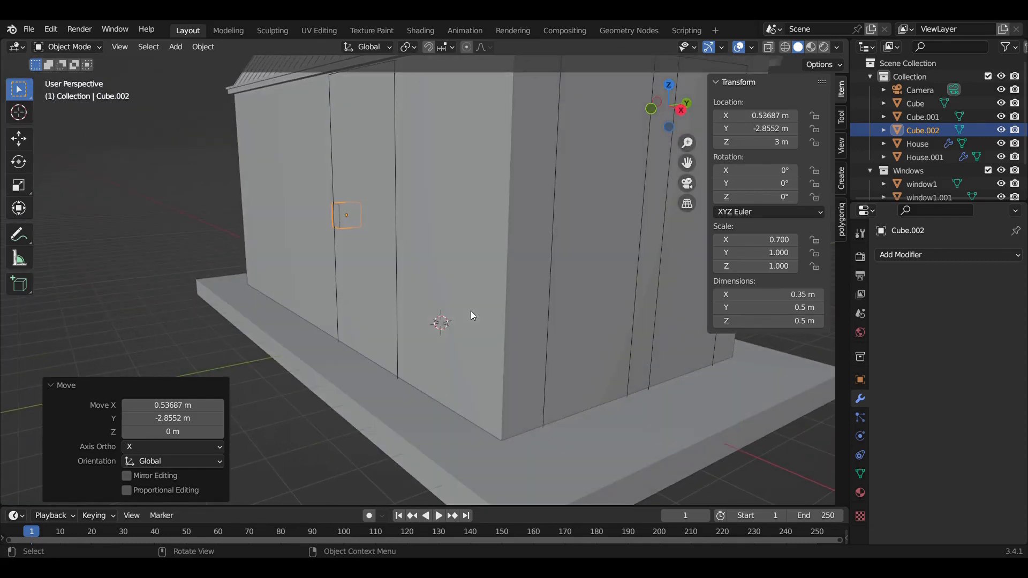
key(g)
key(x)
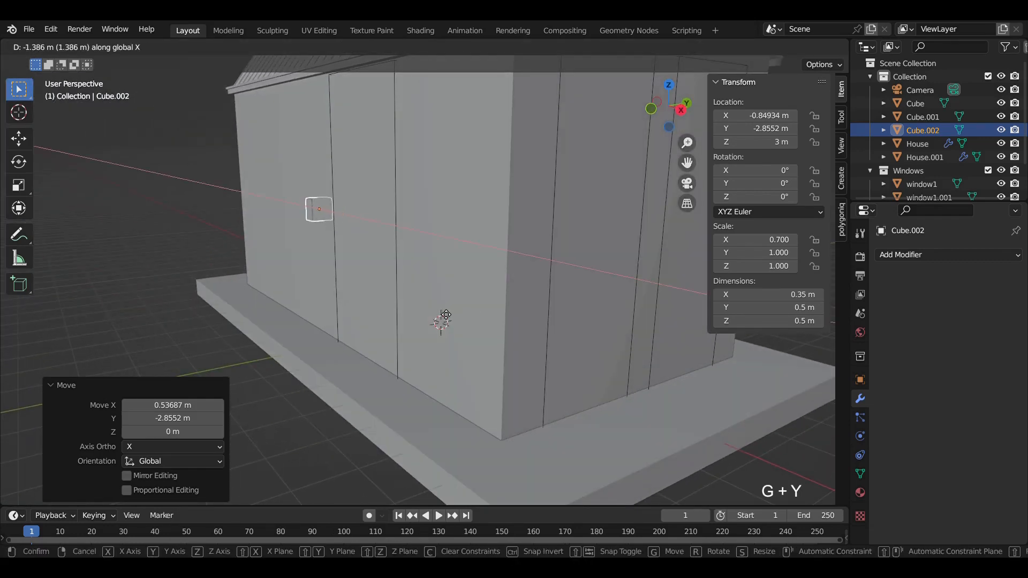
click(445, 313)
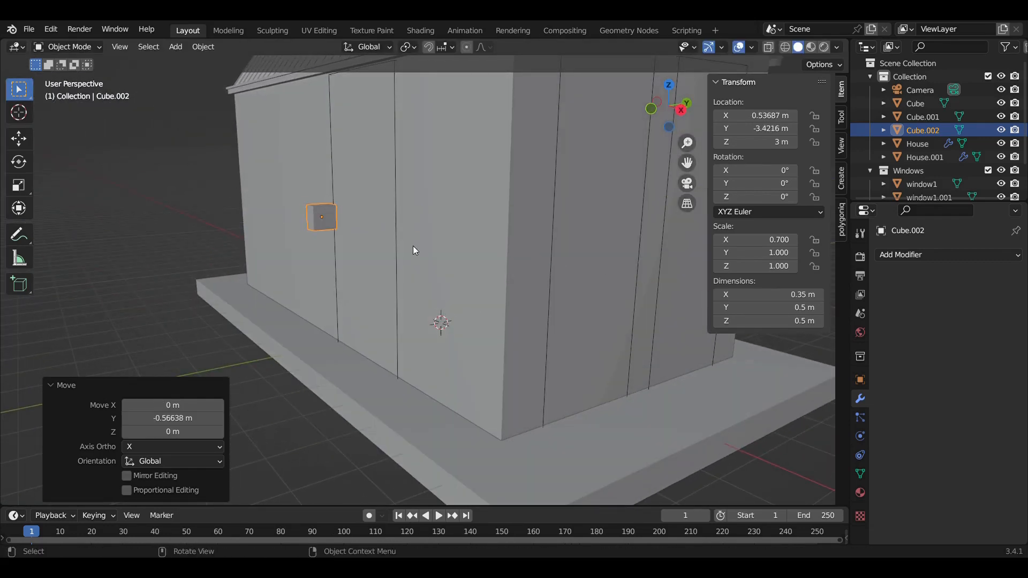
middle_drag(413, 246, 474, 254)
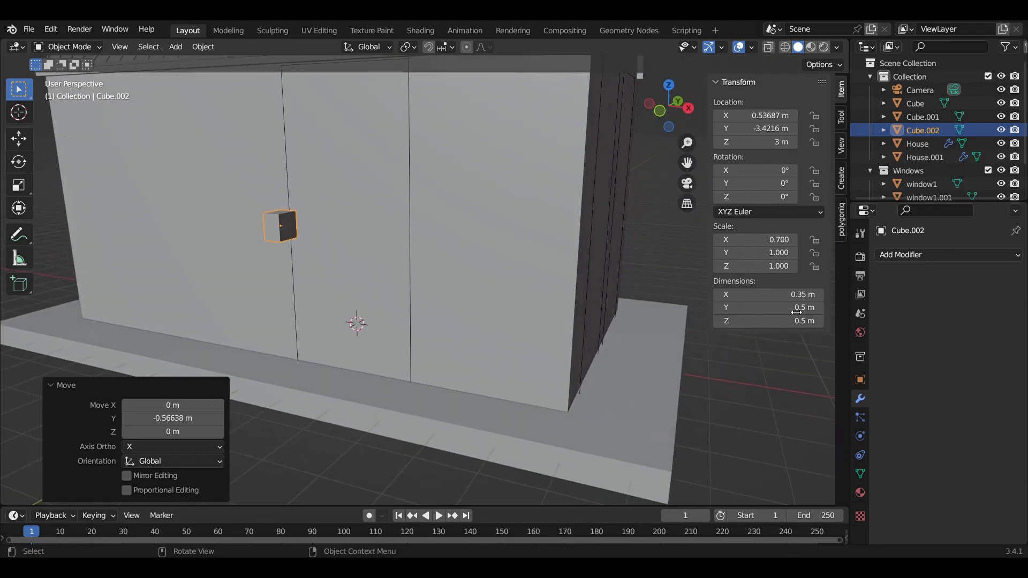
- Set the small block's Y dimension to 0.7 m
click(796, 308)
text(.7)
key(Return)
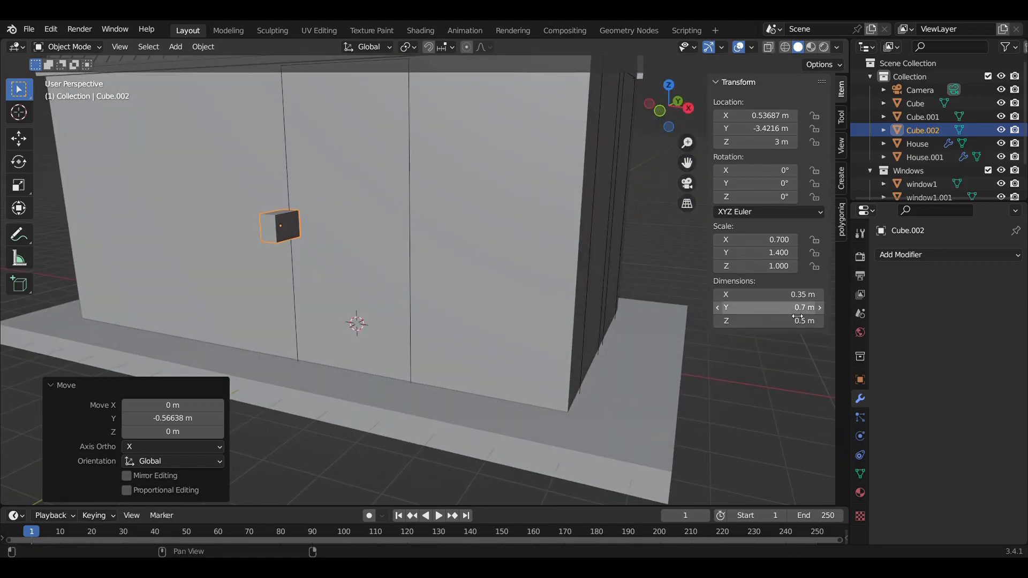
- Set the small block's Y dimension to 0.8 m and move it about 0.04 m outward along Y
middle_drag(344, 229, 277, 205)
scroll(306, 206, up, 5)
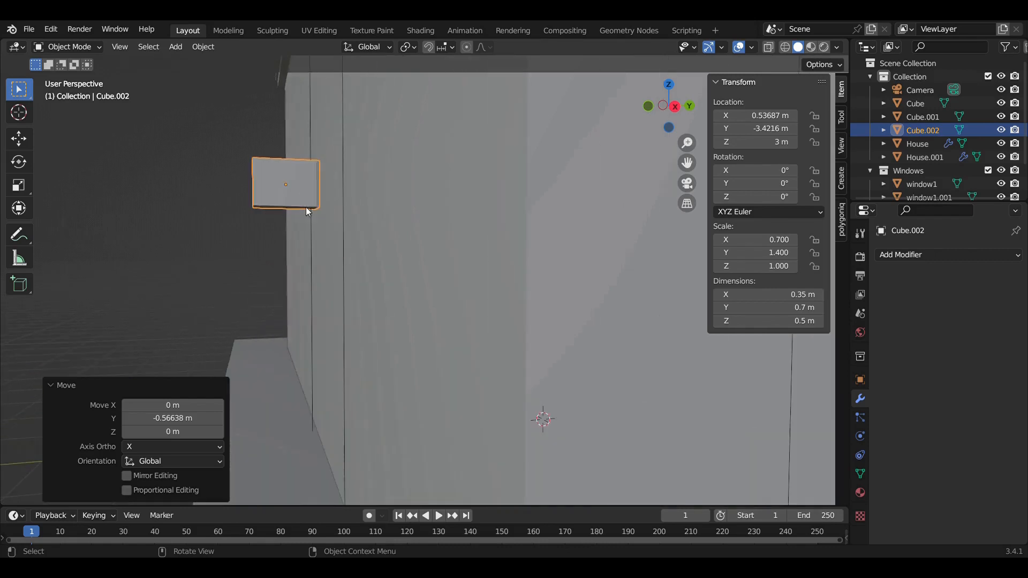
click(785, 306)
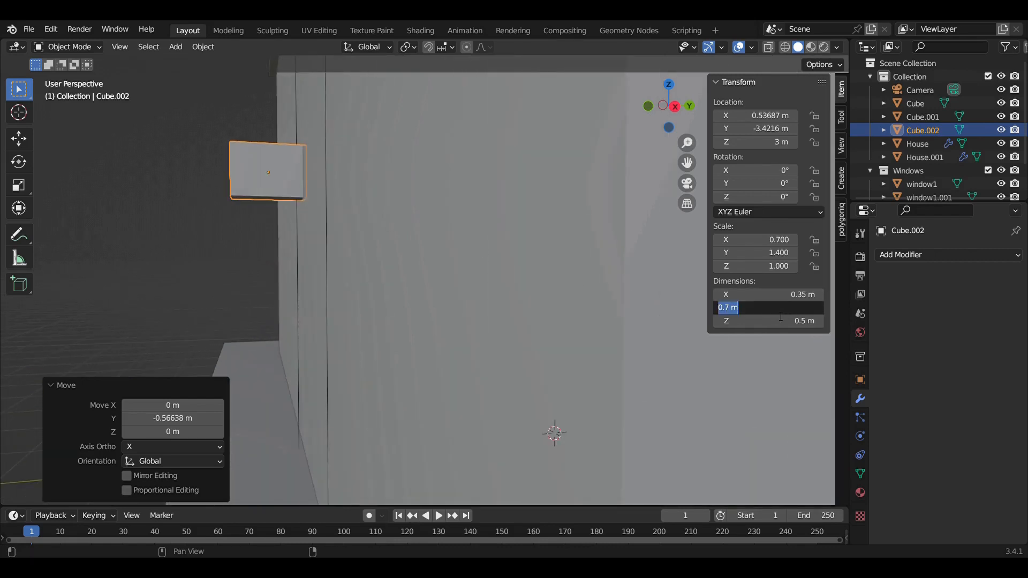
text(.8)
key(Return)
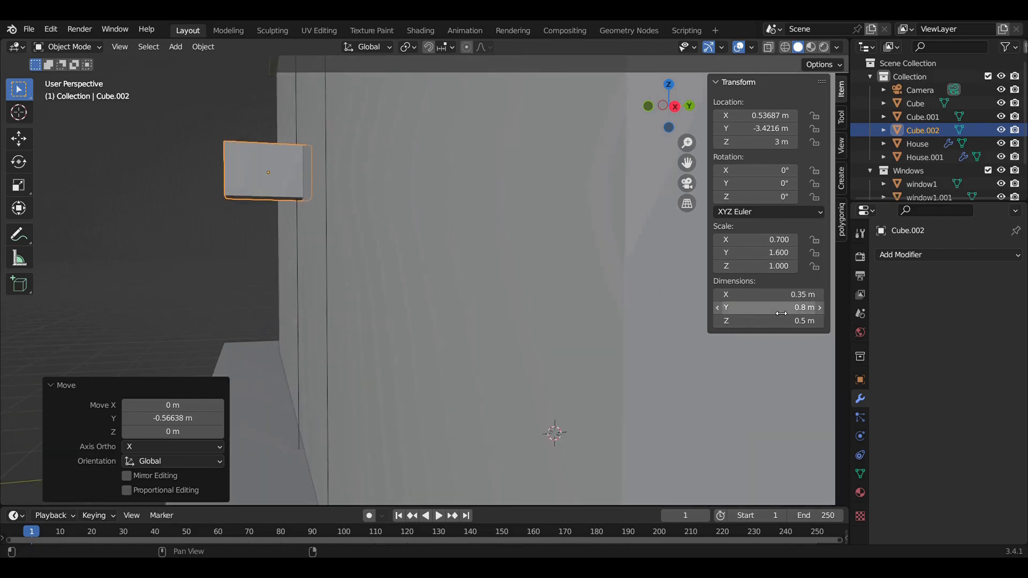
key(g)
key(y)
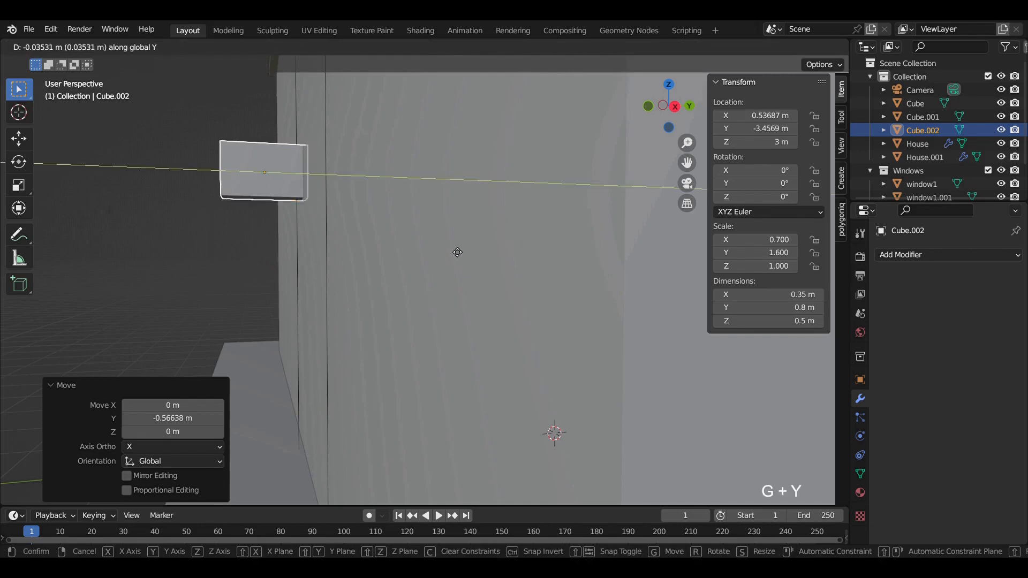
click(454, 252)
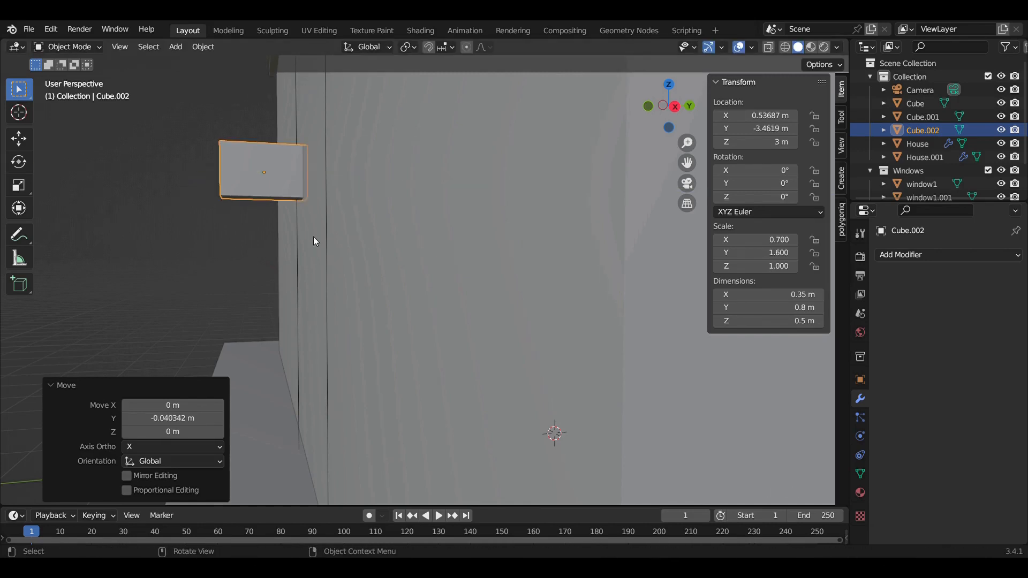
- In Edit Mode, add two evenly spaced loop cuts dividing the block's width into three strips along its depth
key(Tab)
middle_drag(315, 218, 539, 242)
scroll(431, 241, down, 4)
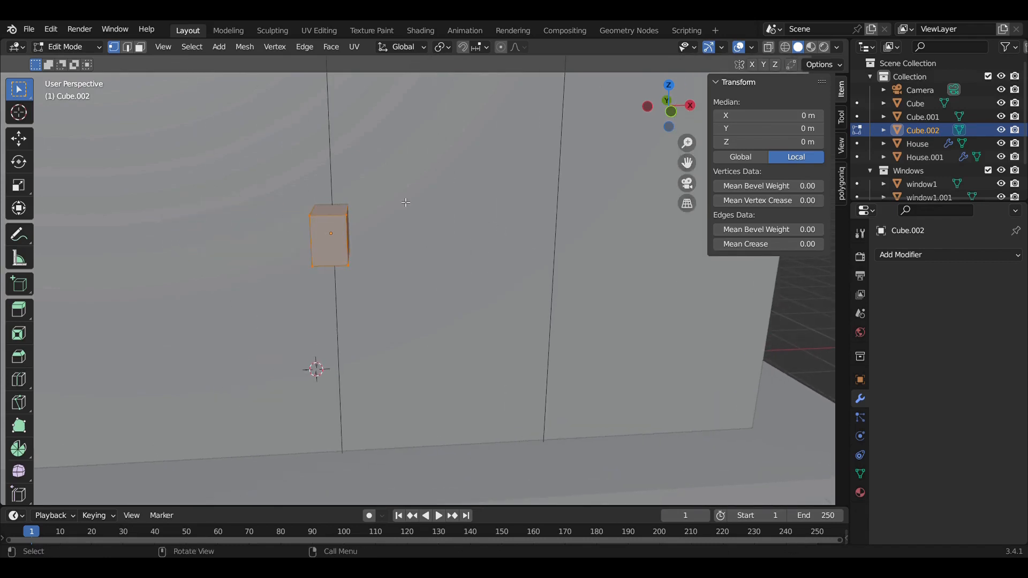
click(338, 213)
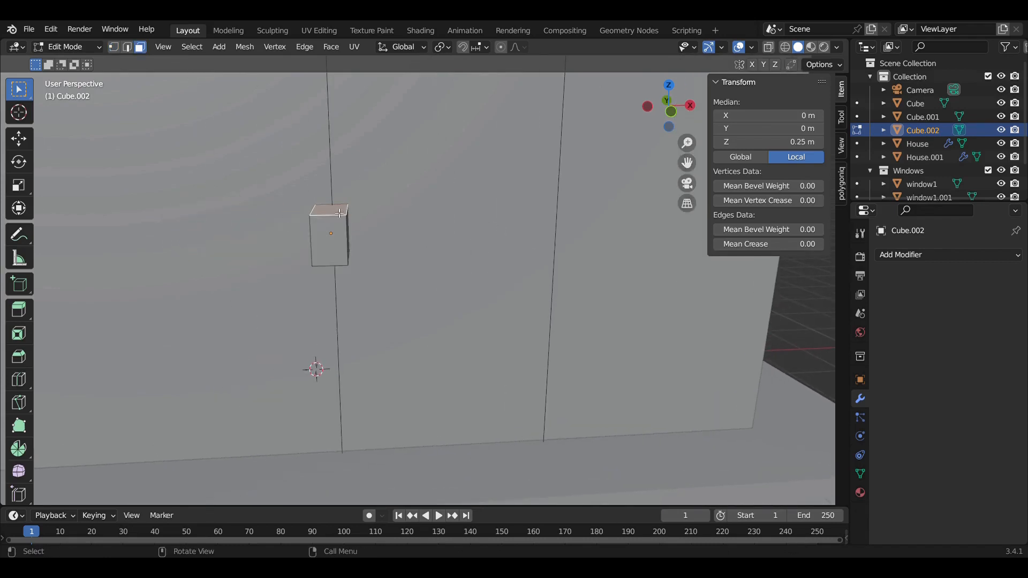
scroll(339, 213, up, 2)
shift+middle_drag(340, 213, 390, 271)
key(ctrl+r)
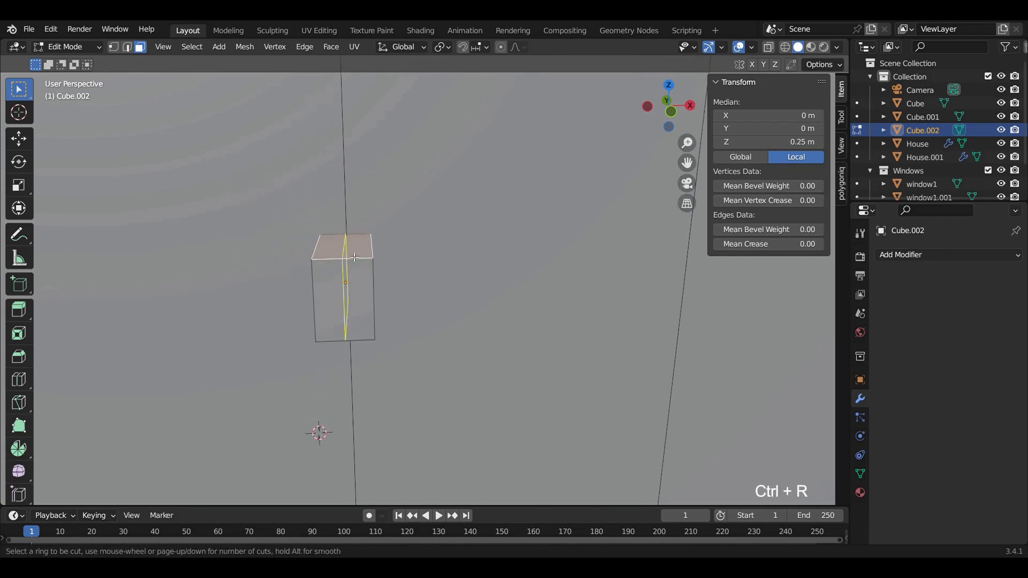
click(348, 260)
right_click(349, 261)
click(220, 375)
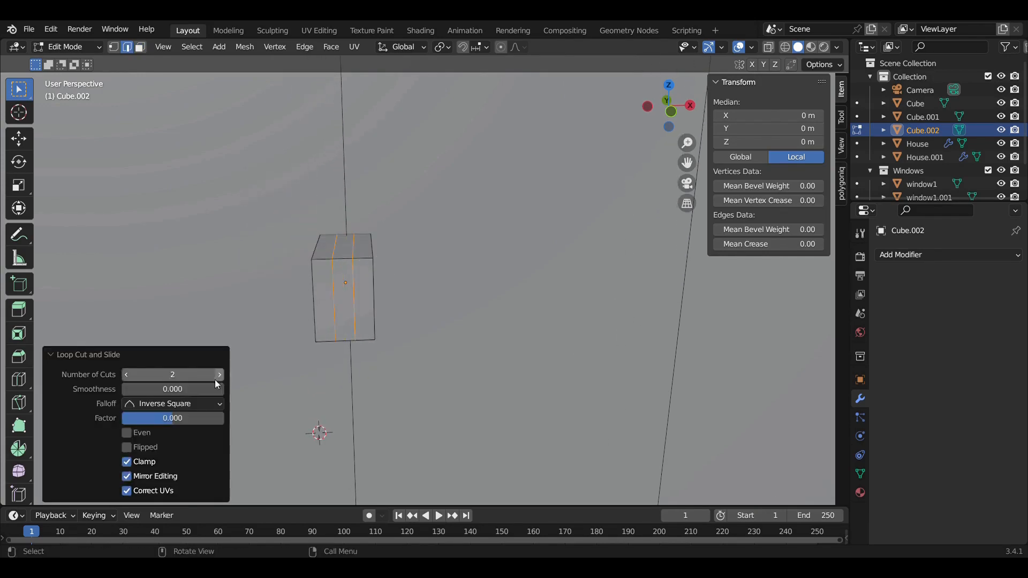
- Slide the two loops outward, each about halfway toward its nearest side of the block, leaving narrow outer strips
alt+click(354, 253)
key(g)
key(g)
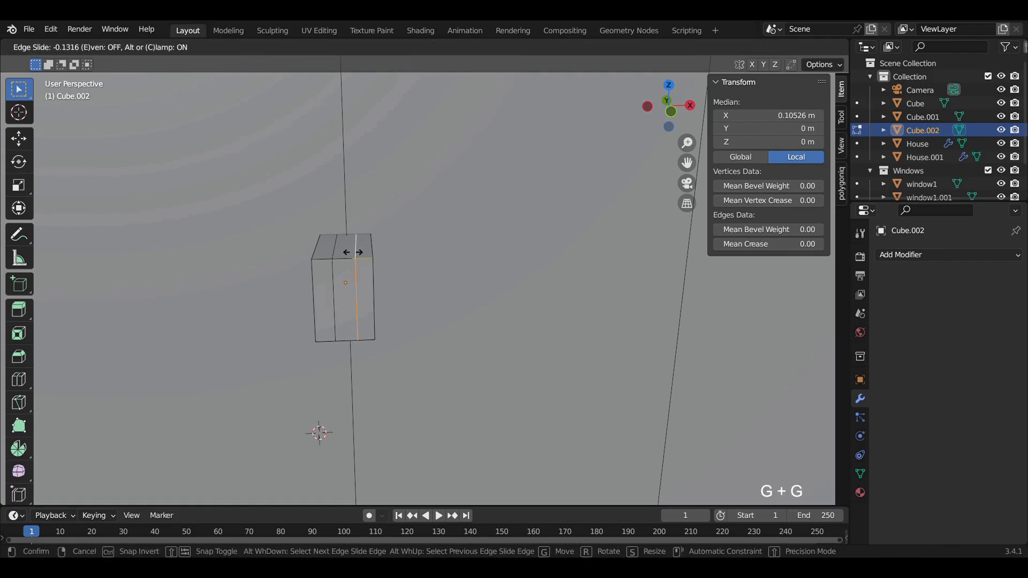
click(364, 257)
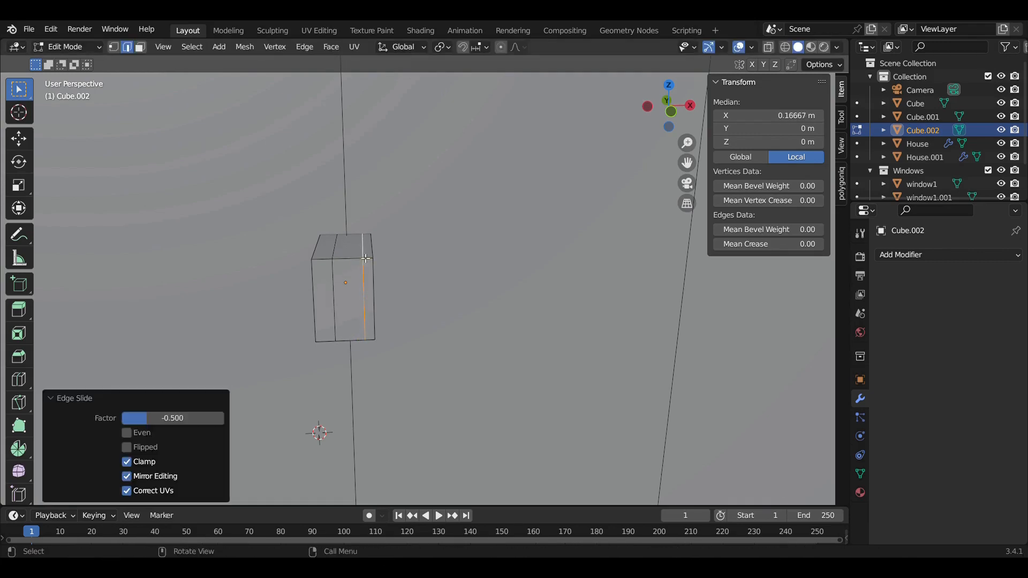
alt+click(338, 251)
key(g)
key(g)
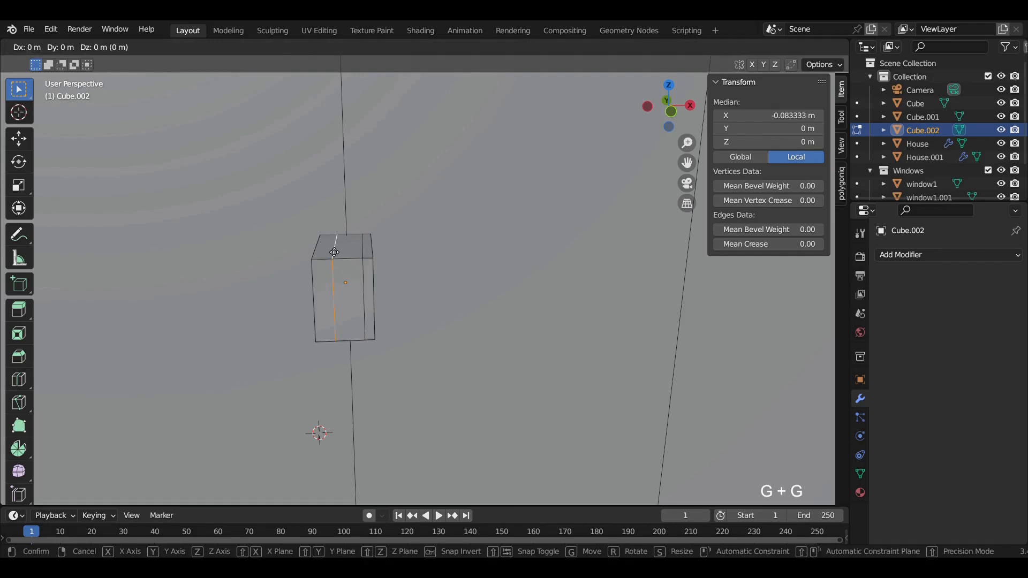
click(318, 248)
- Extrude the middle face on top of the block upward by 0.05 m
key(3)
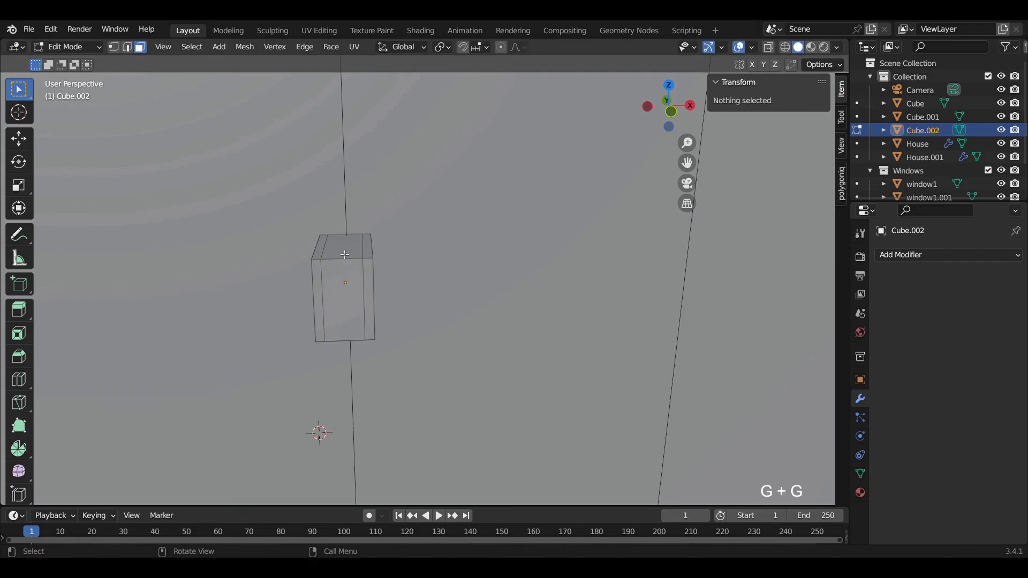
click(344, 239)
text(e.05)
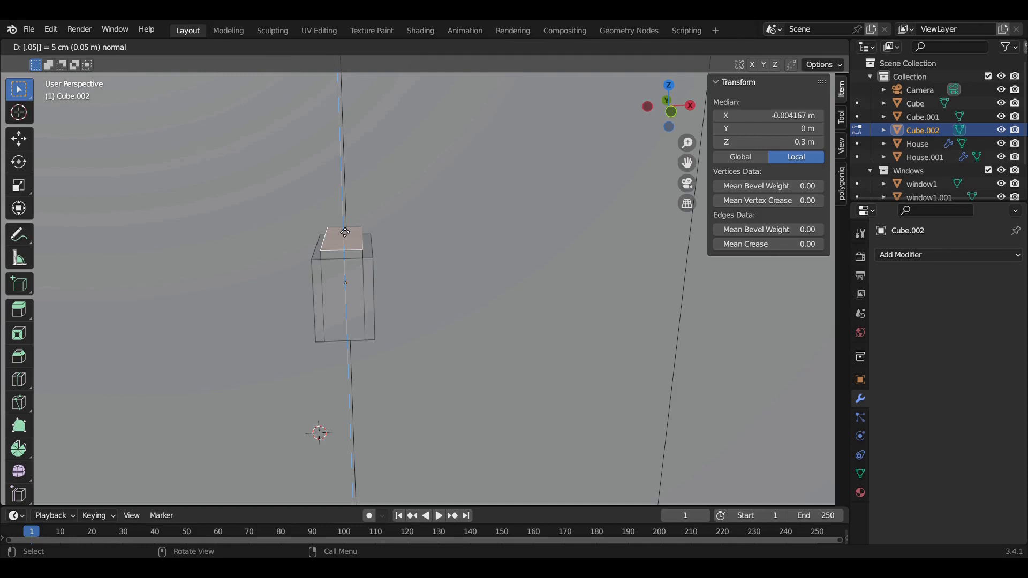
key(Return)
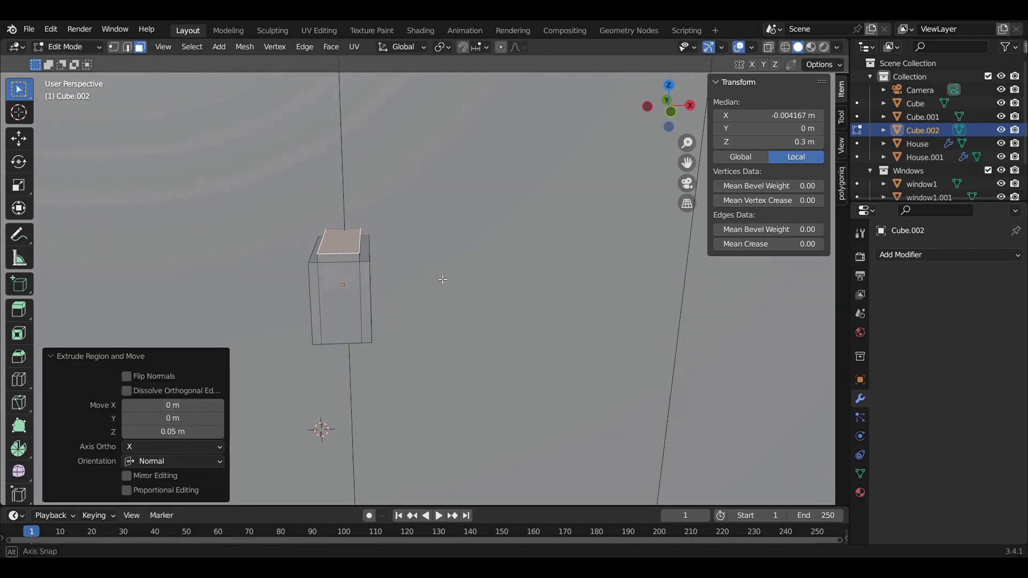
- Extrude all the block's outer end faces 1.5 m away from the wall, selecting them with X-ray on in right view
key(KP_3)
key(alt+a)
key(alt+z)
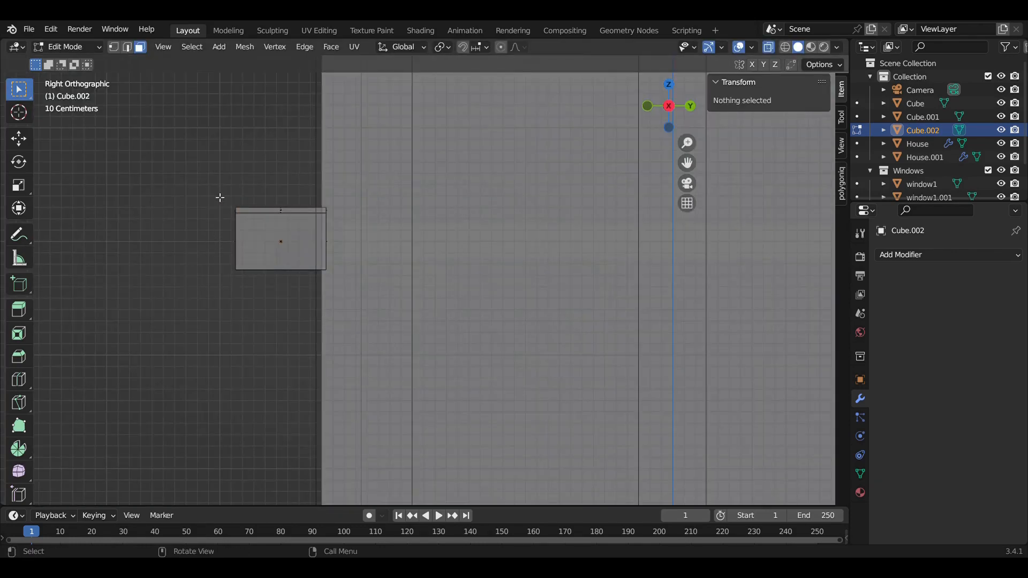
drag(206, 187, 261, 314)
key(KP_7)
scroll(305, 298, down, 4)
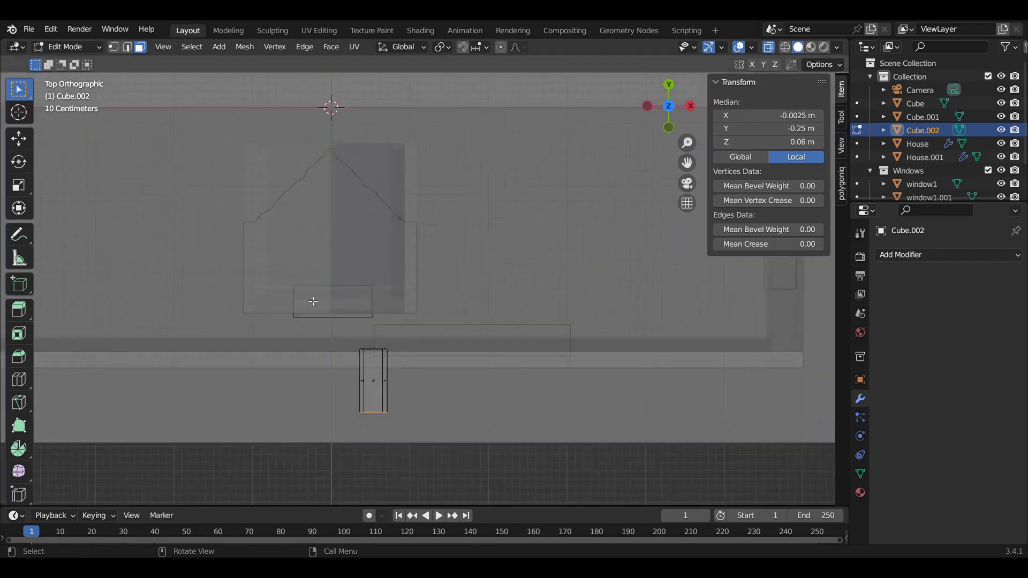
shift+middle_drag(361, 326, 376, 258)
text(e1.5)
key(Return)
- Extrude the underside faces of the wall-side block section about 2.45 m down along global Z in right view
key(KP_3)
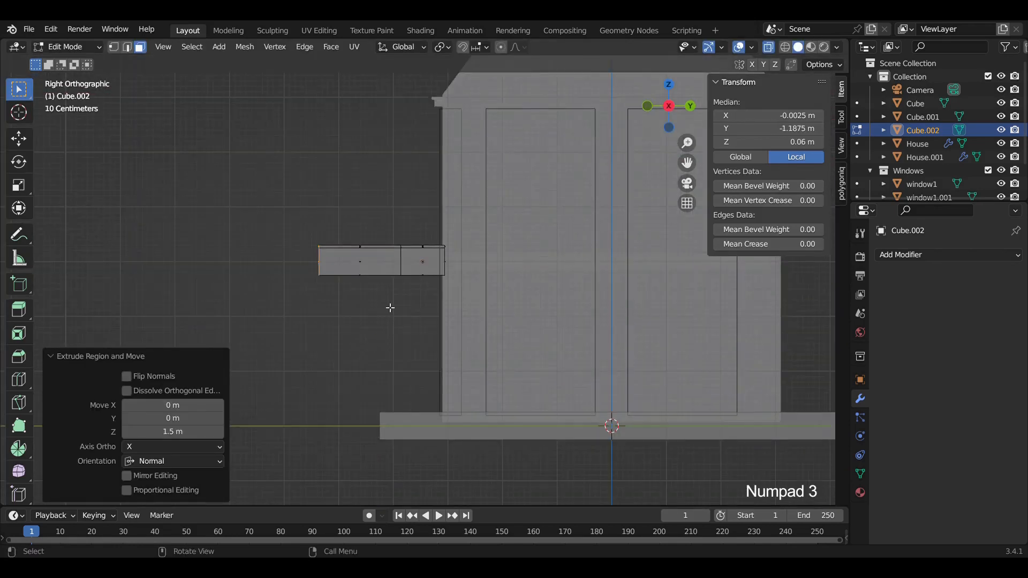
scroll(414, 276, up, 3)
drag(404, 268, 446, 287)
key(e)
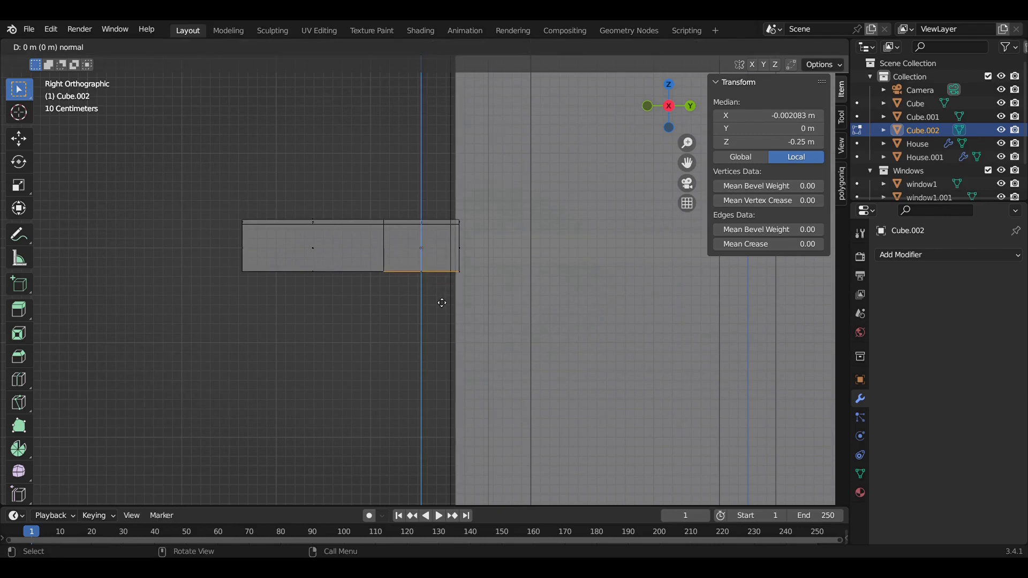
key(z)
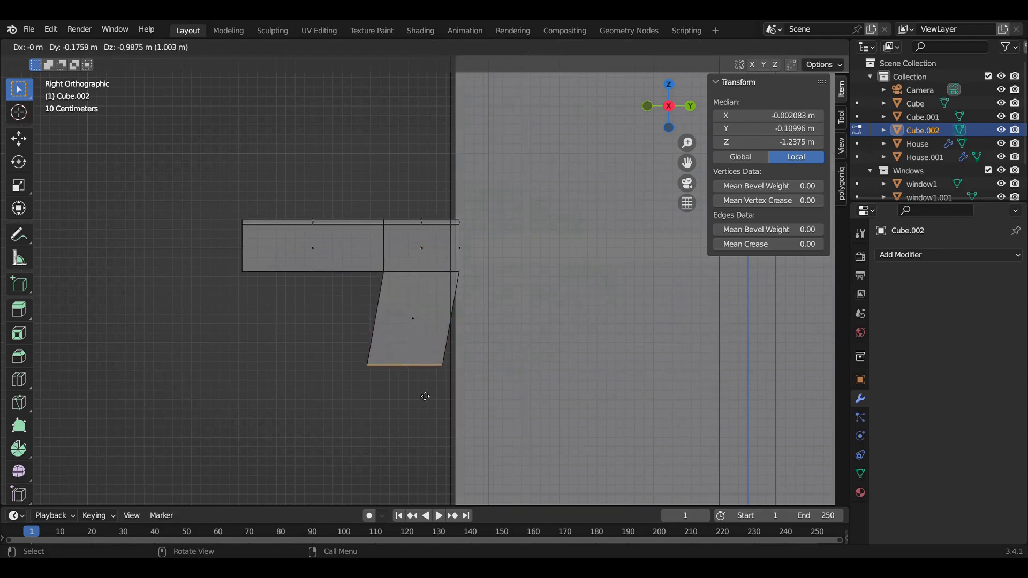
key(z)
click(443, 499)
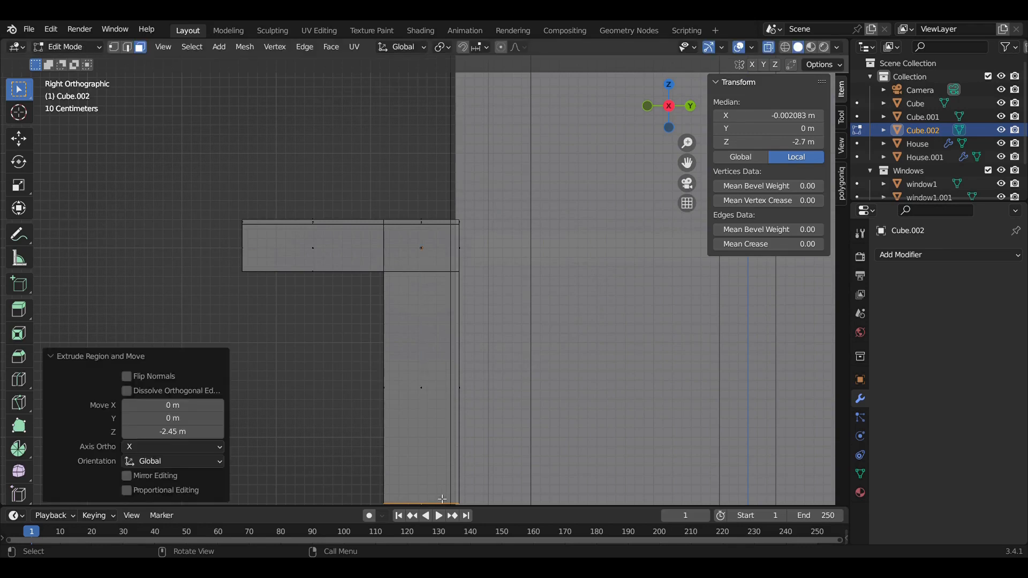
- Set the downward extrusion's Z distance to -2.5 m to bring the post down to the base slab
scroll(417, 331, down, 3)
shift+middle_drag(418, 332, 429, 230)
scroll(441, 245, up, 7)
click(170, 432)
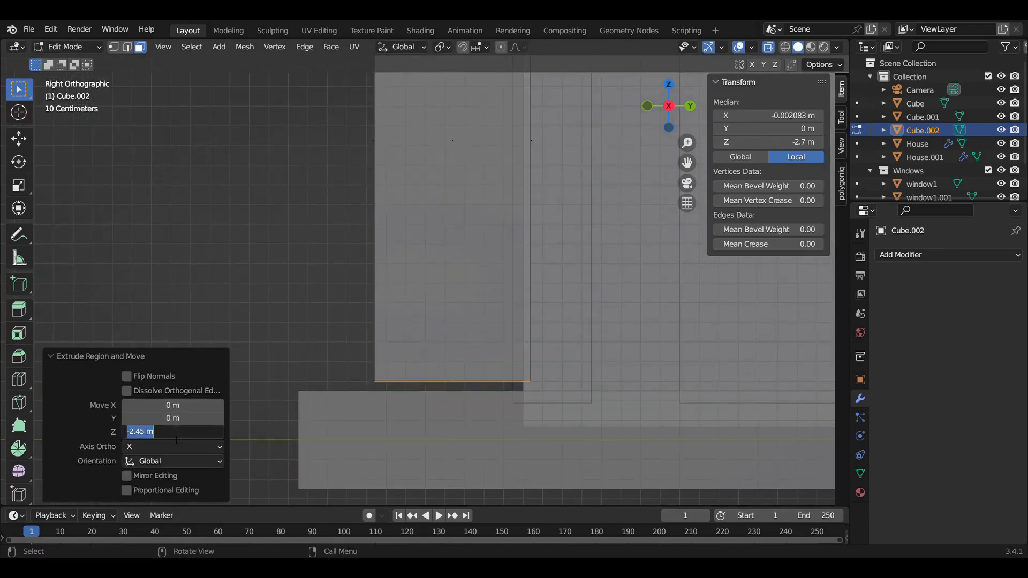
text(-2.5)
key(Return)
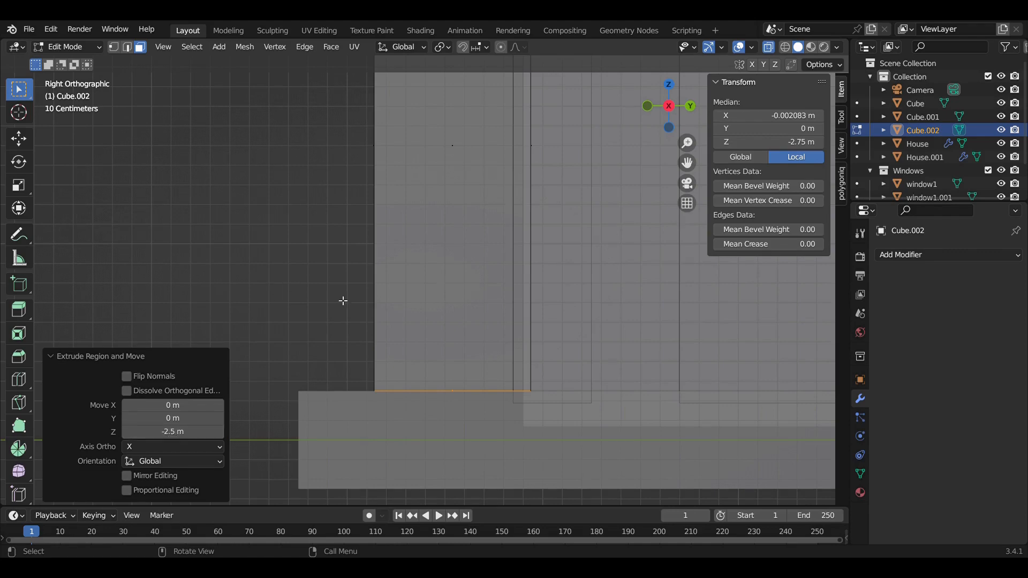
- With X-ray off, add a horizontal loop cut around the arm and slide it down near its lower edge, at a factor of about 0.43
middle_drag(343, 300, 432, 305)
scroll(432, 305, down, 5)
scroll(411, 287, down, 3)
key(alt+z)
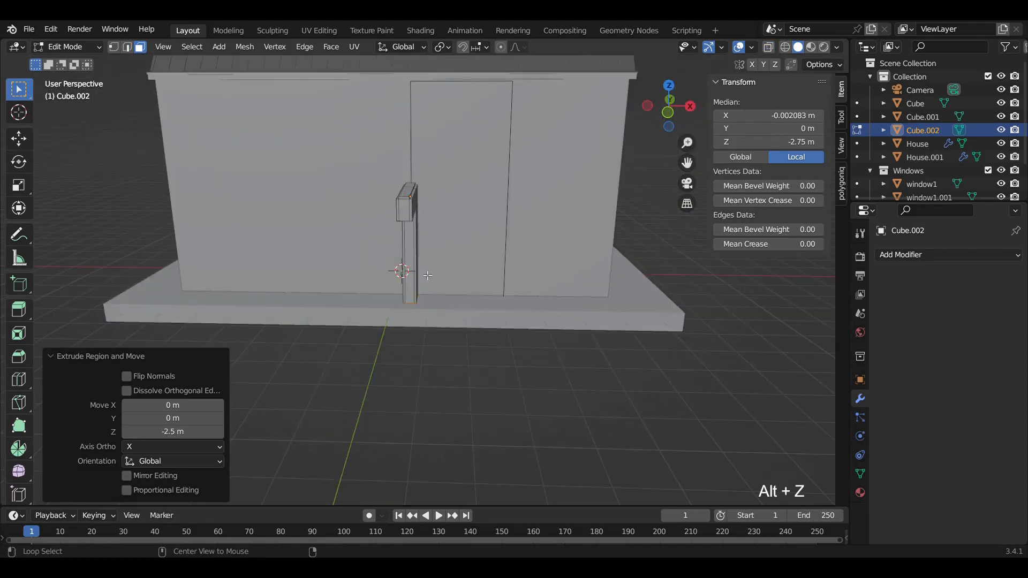
scroll(415, 282, up, 6)
middle_drag(437, 292, 300, 235)
key(ctrl+r)
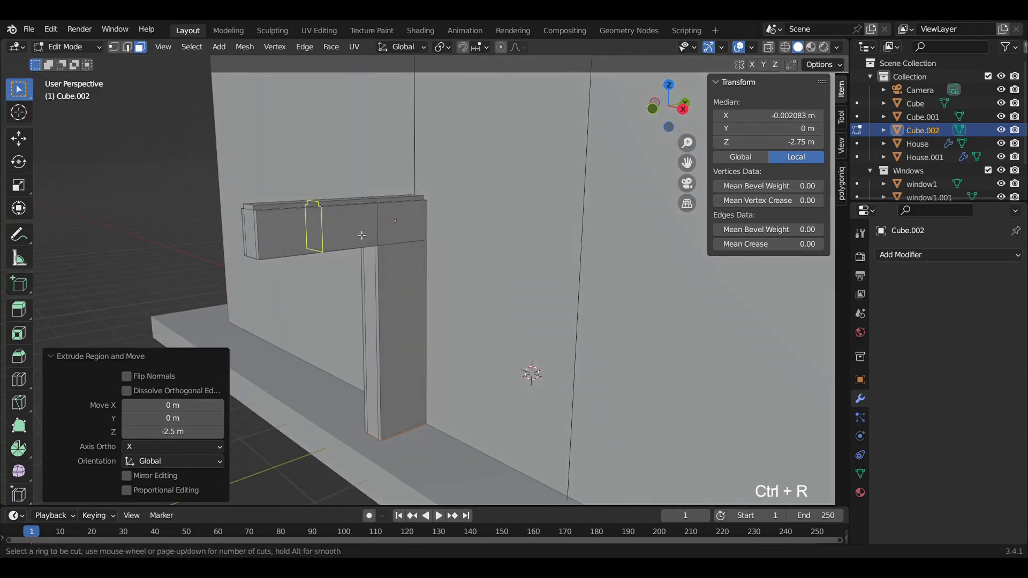
click(390, 231)
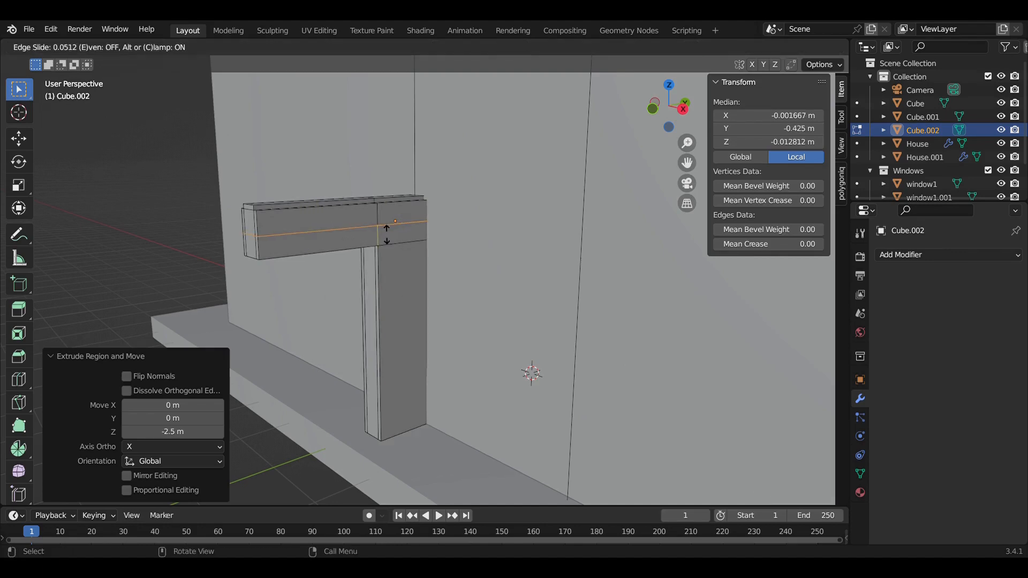
click(395, 256)
- Add a vertical loop cut across the arm and slide it close to the free end, at a factor of about -0.76
scroll(395, 256, up, 2)
middle_drag(396, 256, 411, 274)
key(ctrl+r)
click(253, 209)
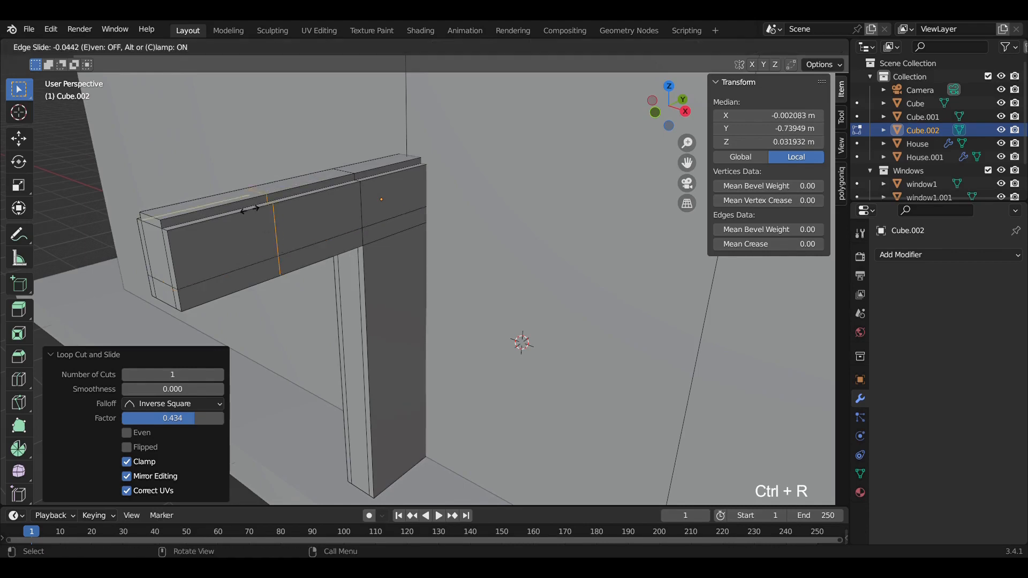
click(184, 227)
- In front view, extrude the arm's side faces at the free end and along the lower strip to the wall 1 m outward
scroll(284, 261, down, 2)
middle_drag(298, 261, 265, 258)
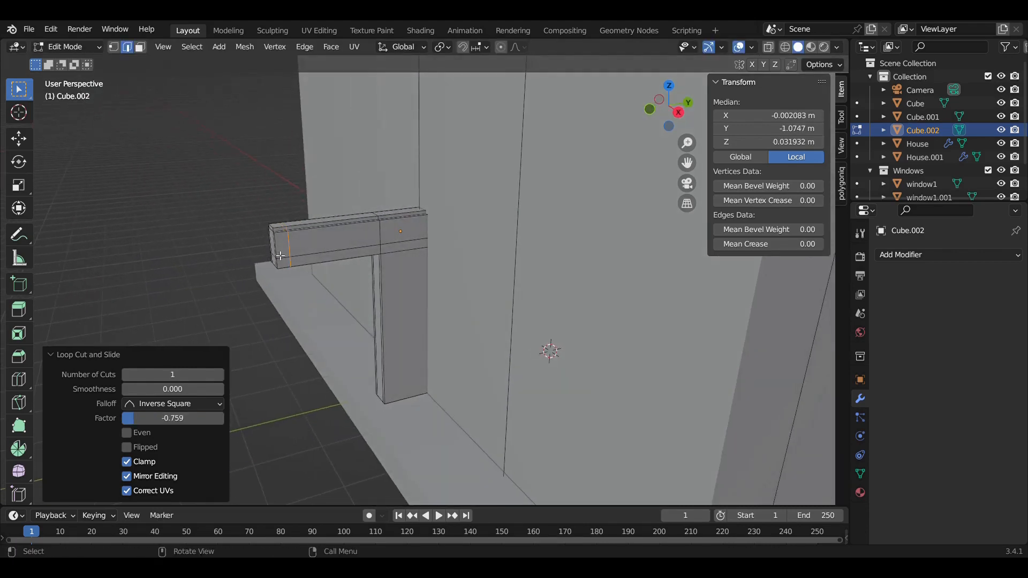
key(3)
click(282, 247)
scroll(282, 248, up, 3)
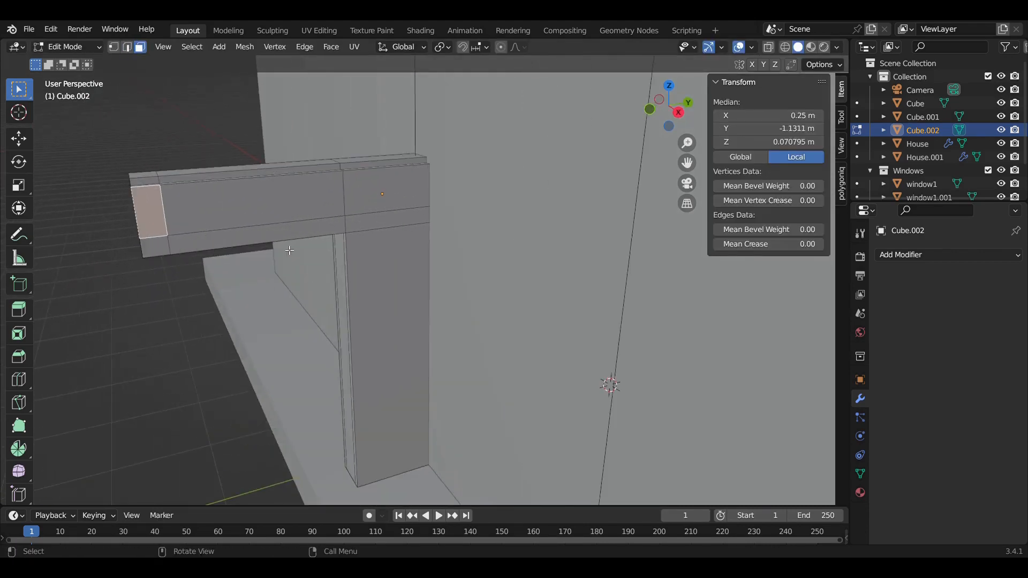
shift+middle_drag(283, 244, 467, 285)
scroll(358, 301, up, 3)
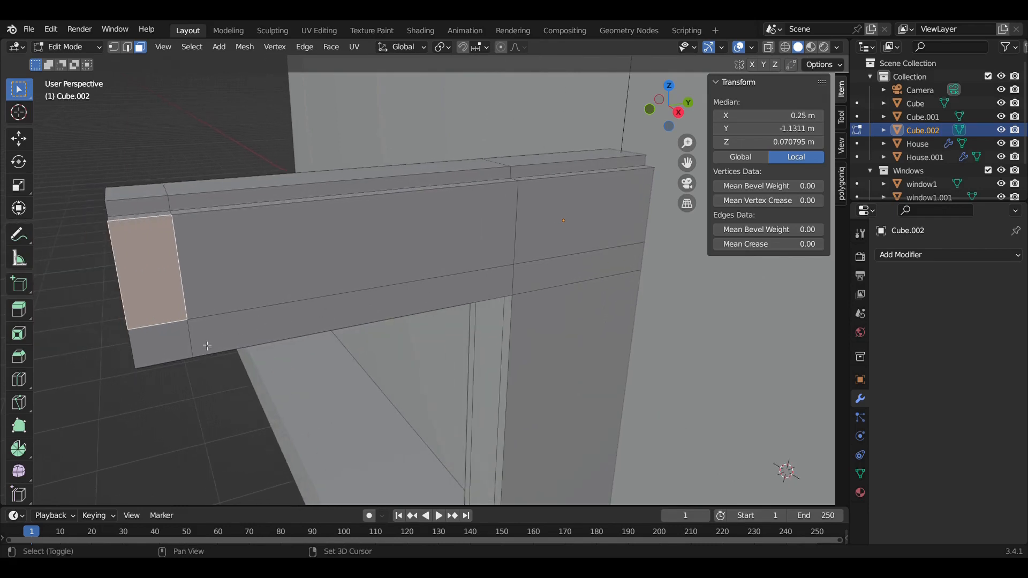
shift+click(200, 338)
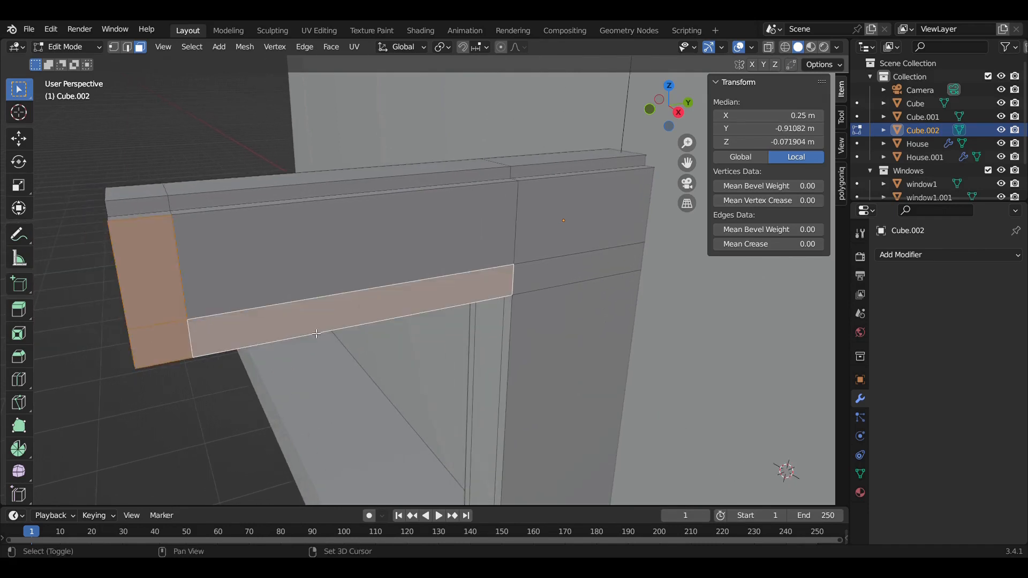
shift+click(559, 282)
scroll(559, 282, down, 5)
middle_drag(601, 369, 578, 306)
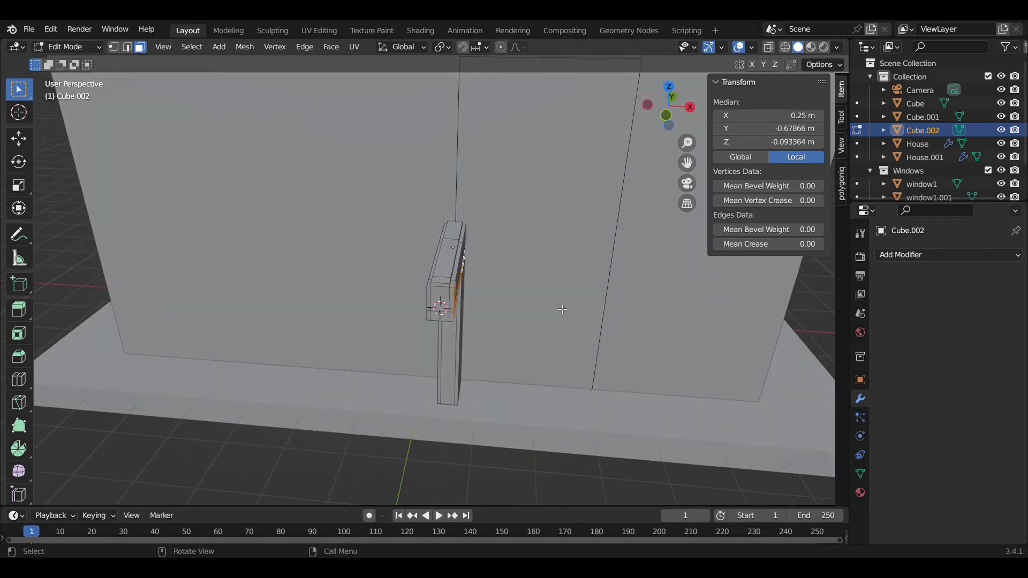
key(KP_1)
key(alt+z)
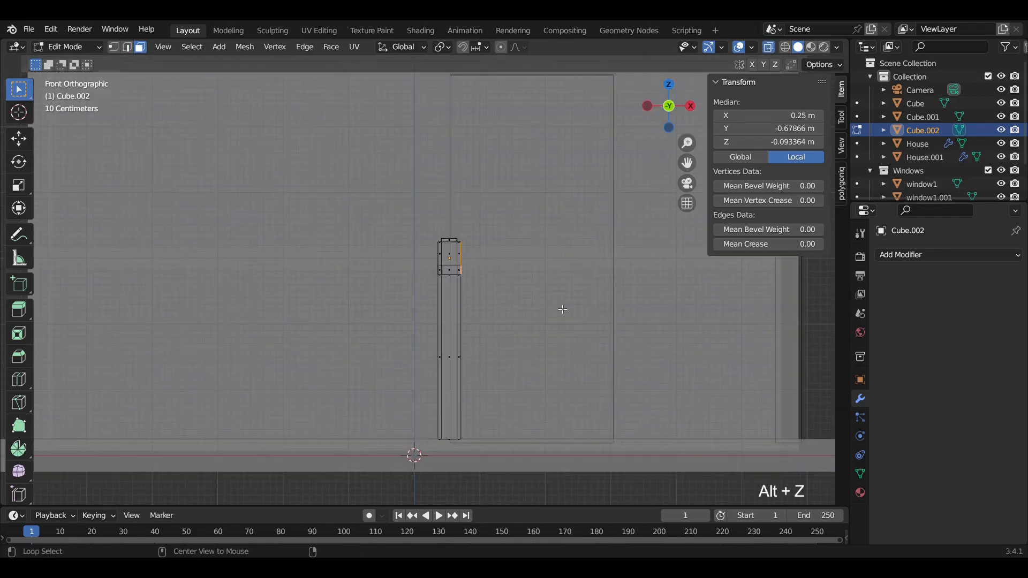
shift+middle_drag(553, 261, 513, 276)
key(e)
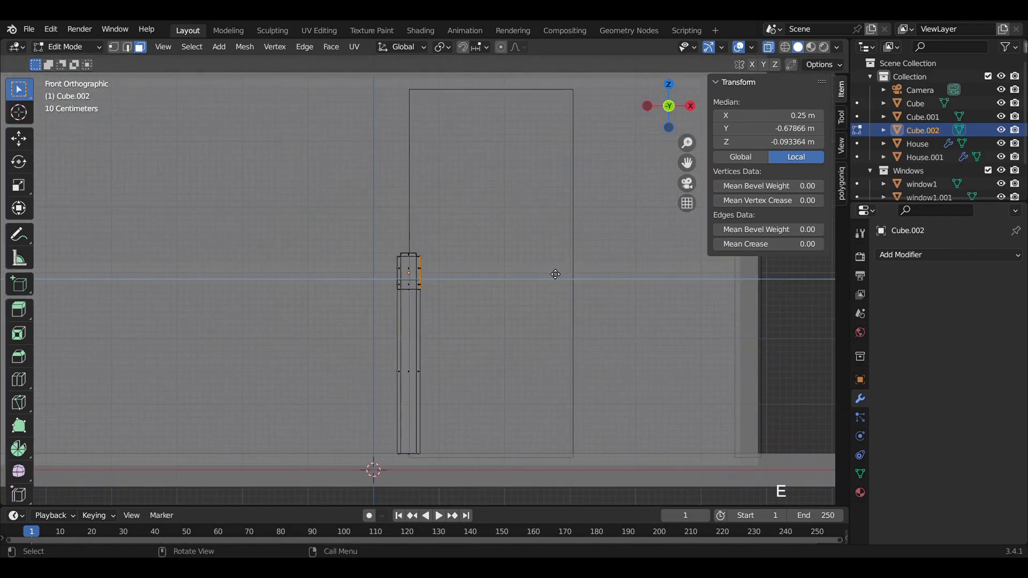
key(Return)
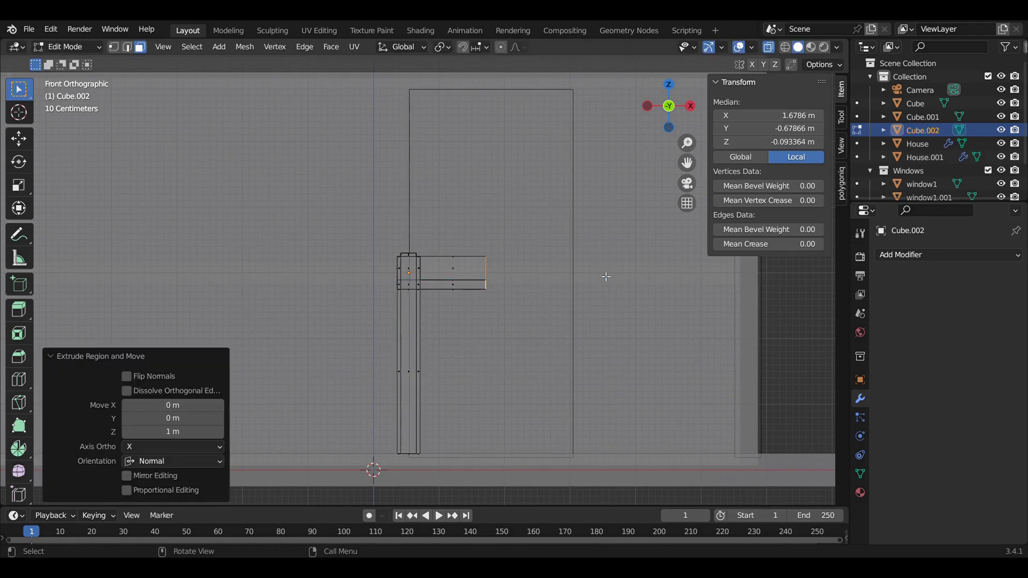
- Turn off X-ray, select the entire mesh, and add a Mirror modifier on the X axis in object mode
middle_drag(524, 237, 465, 265)
key(alt+z)
key(Tab)
key(2)
key(a)
key(Tab)
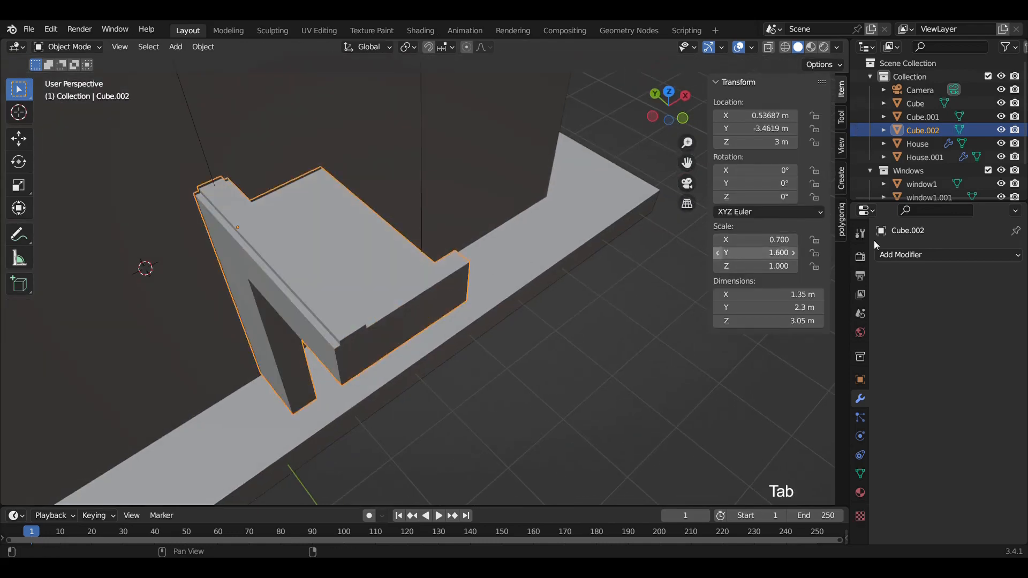
click(968, 256)
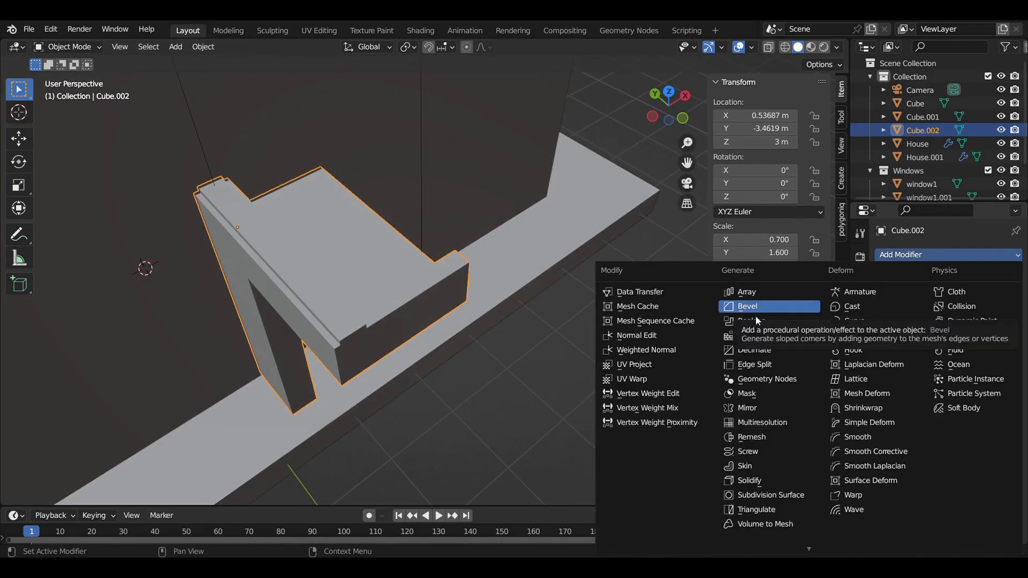
click(764, 405)
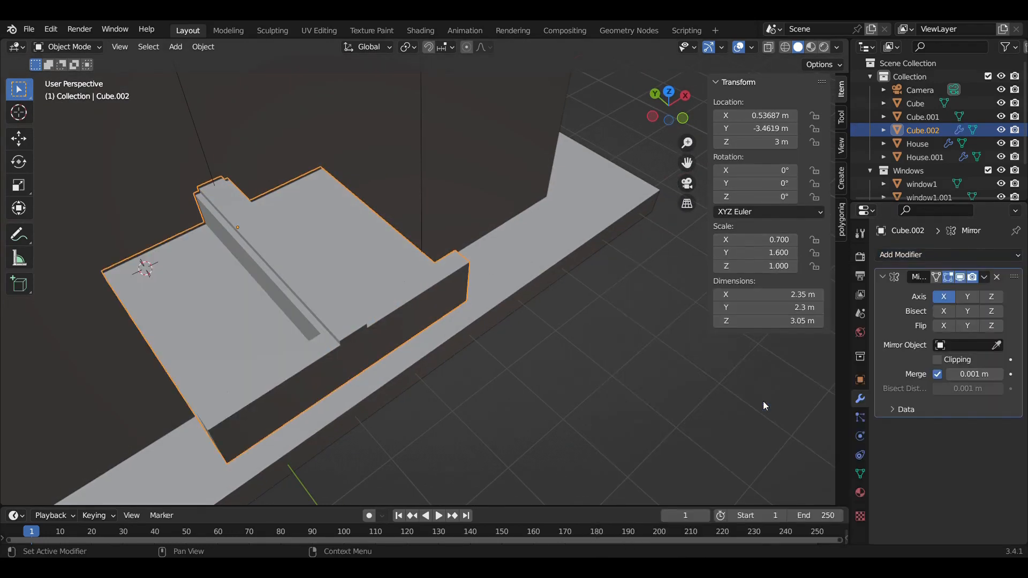
- Move the whole mesh about -1.24 m along global X in edit mode so its post lies on the outer side
middle_drag(763, 401, 546, 310)
key(Tab)
key(g)
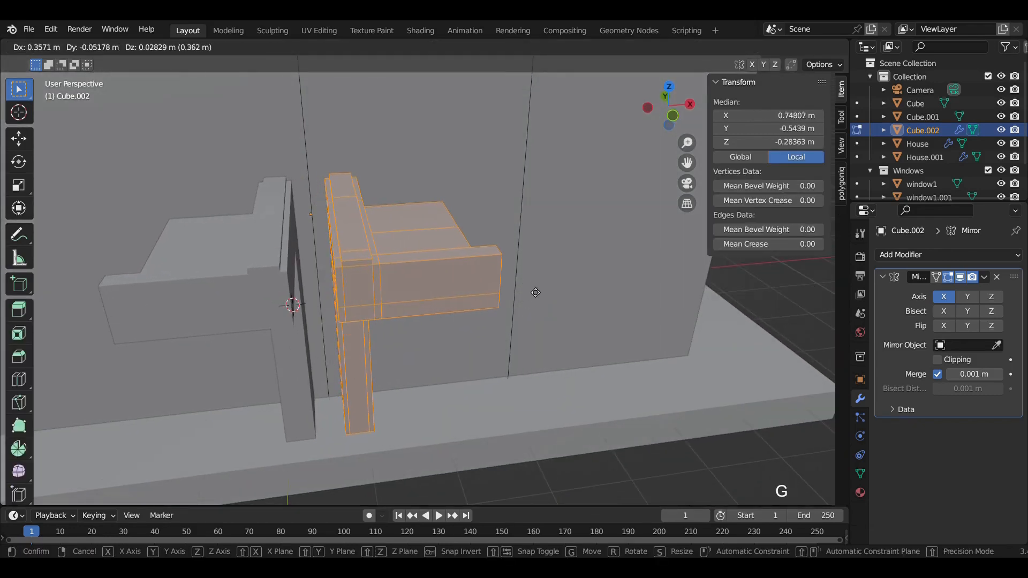
key(x)
click(368, 299)
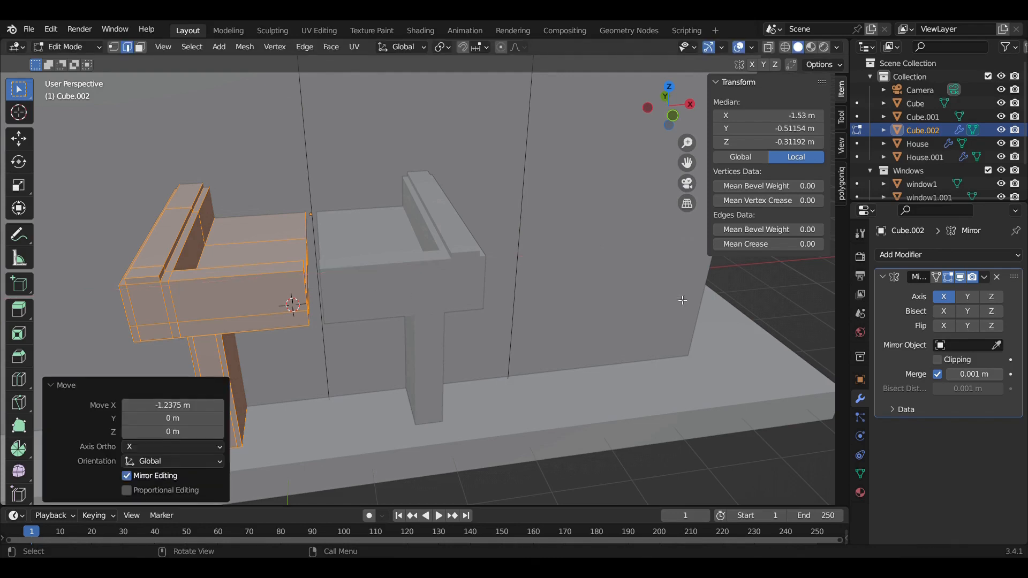
- Enable the mirror's Clipping and move the mesh back along X until both halves join at the centre
key(g)
key(x)
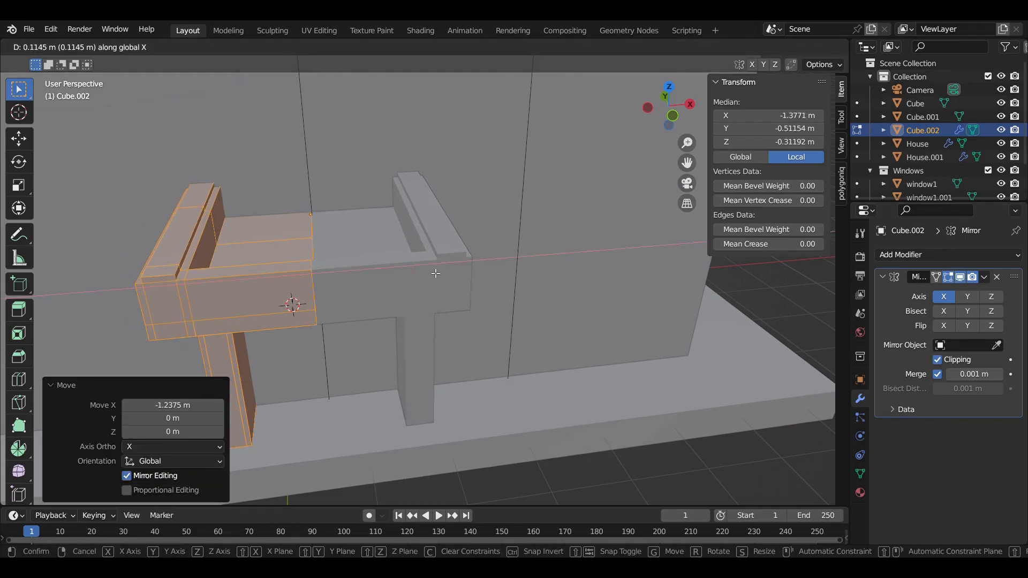
click(436, 274)
key(Tab)
- In front view, move the mirrored structure about 1.29 m along X to line up with the wall's tall opening
middle_drag(467, 278, 434, 272)
key(KP_3)
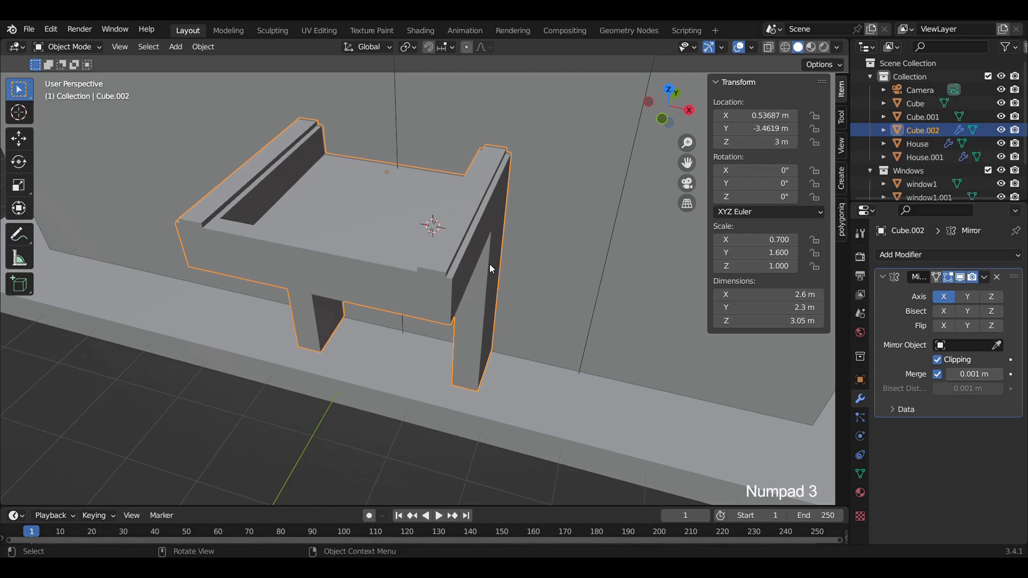
key(KP_1)
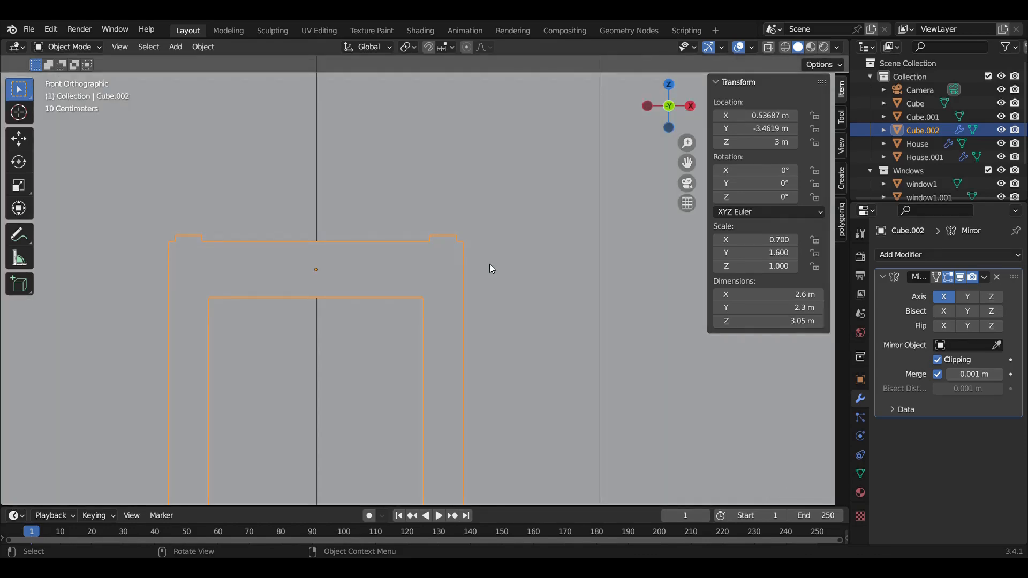
key(g)
key(x)
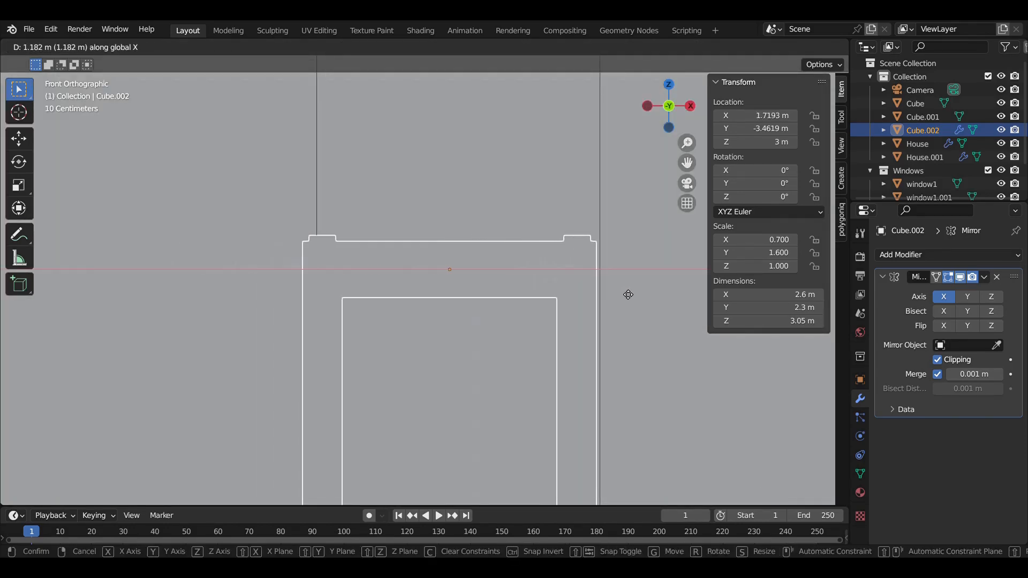
click(631, 292)
- In wireframe front view, widen the structure by moving the clipped half mesh -0.3 m along X
middle_drag(614, 289, 501, 311)
scroll(509, 311, down, 3)
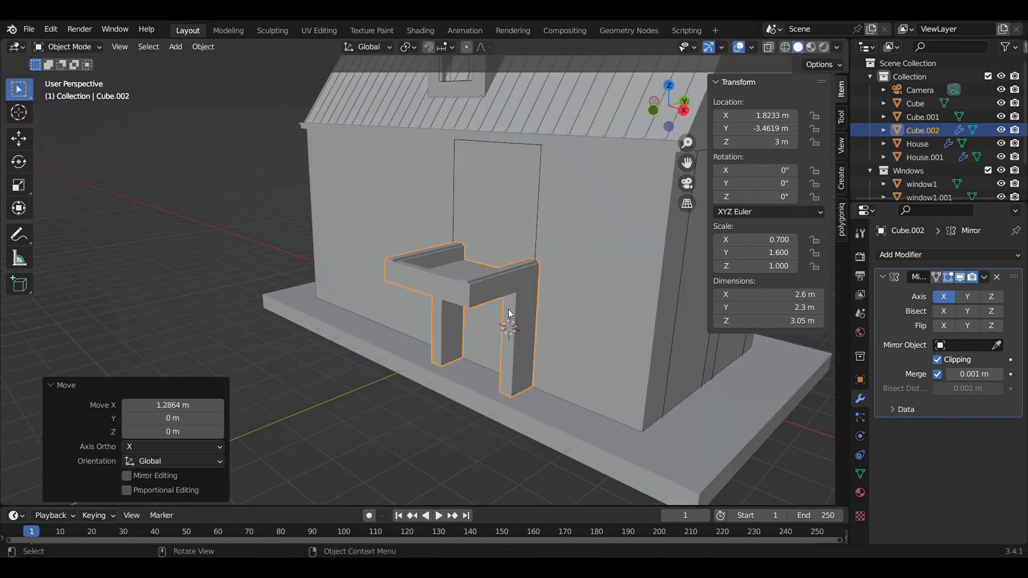
scroll(509, 310, up, 3)
scroll(512, 309, down, 3)
key(KP_0)
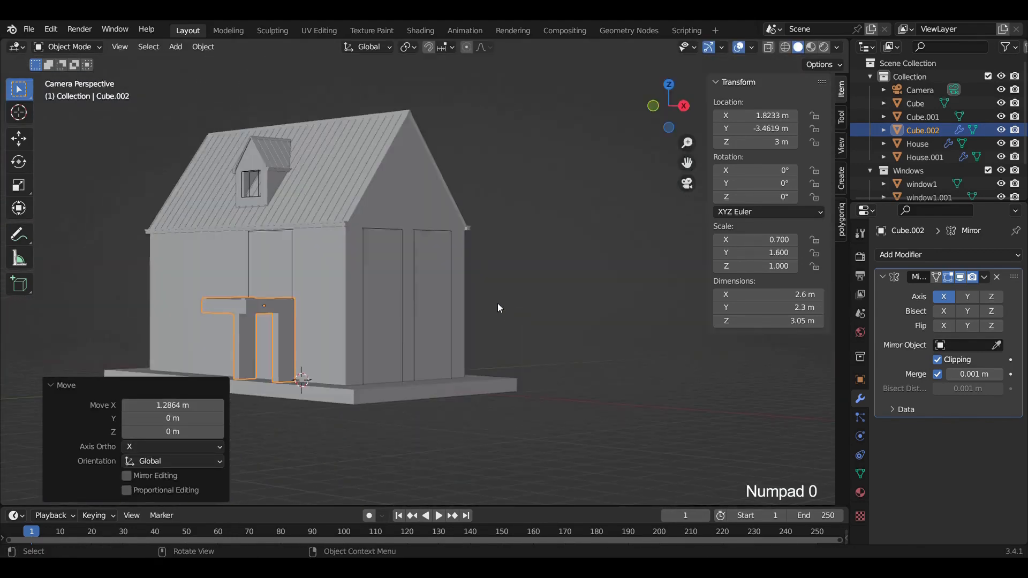
key(KP_1)
key(alt+z)
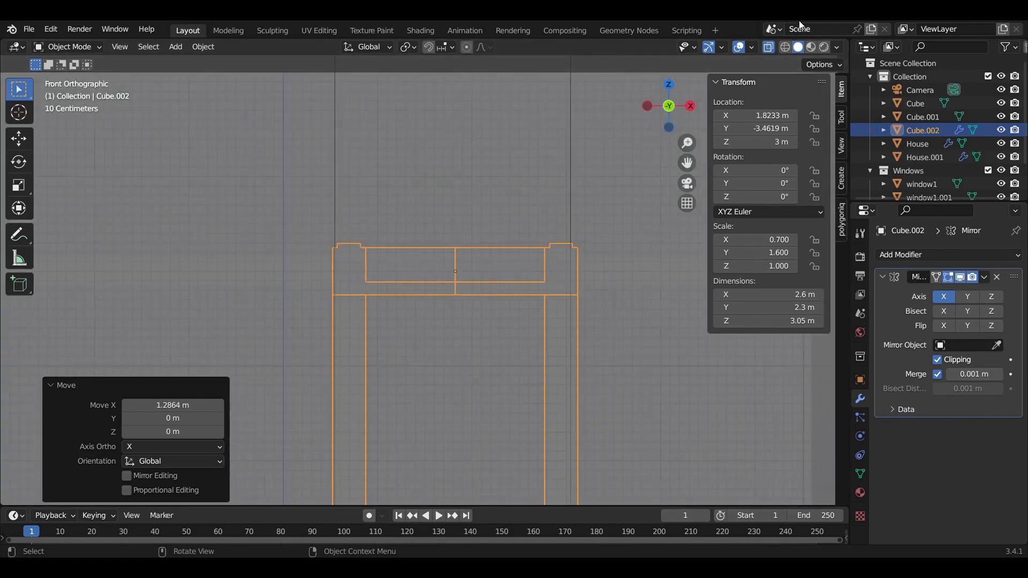
click(785, 47)
scroll(451, 238, down, 3)
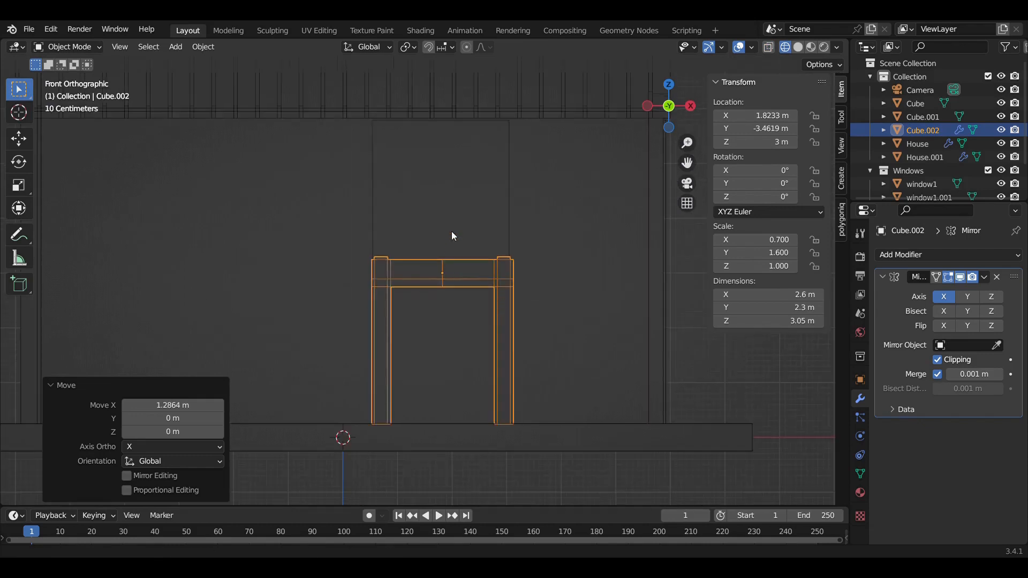
key(Tab)
scroll(462, 204, up, 3)
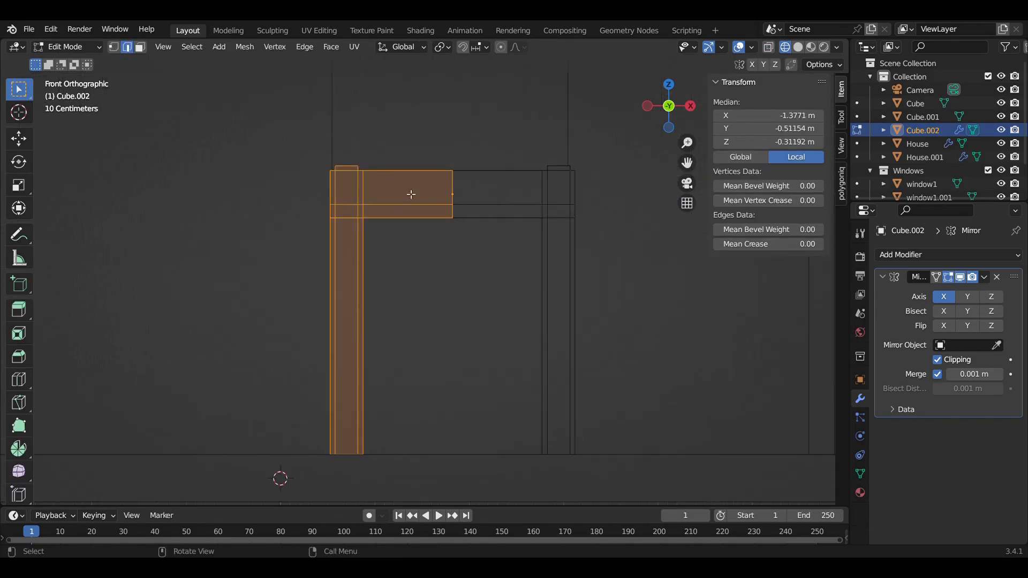
key(g)
key(x)
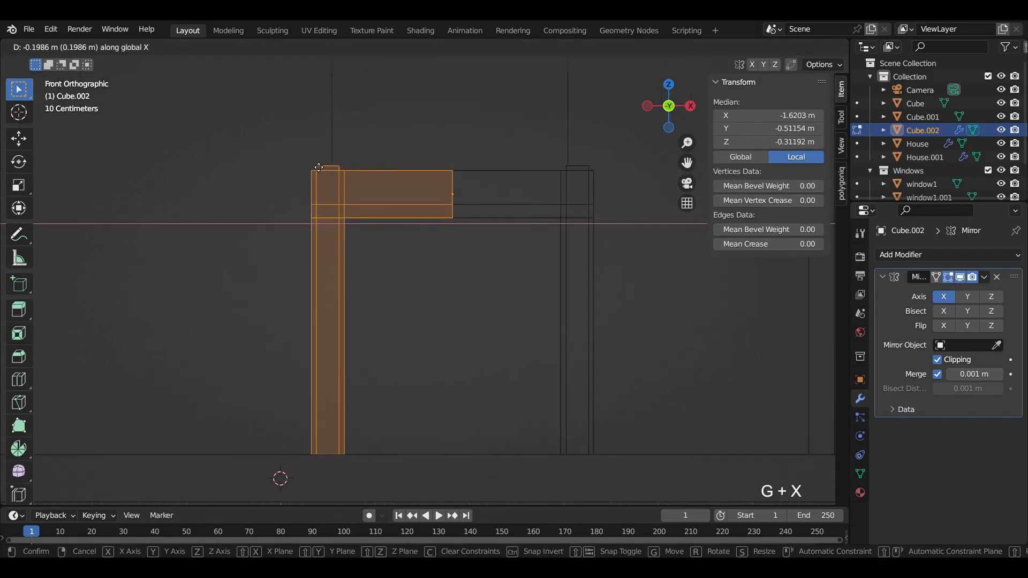
click(309, 167)
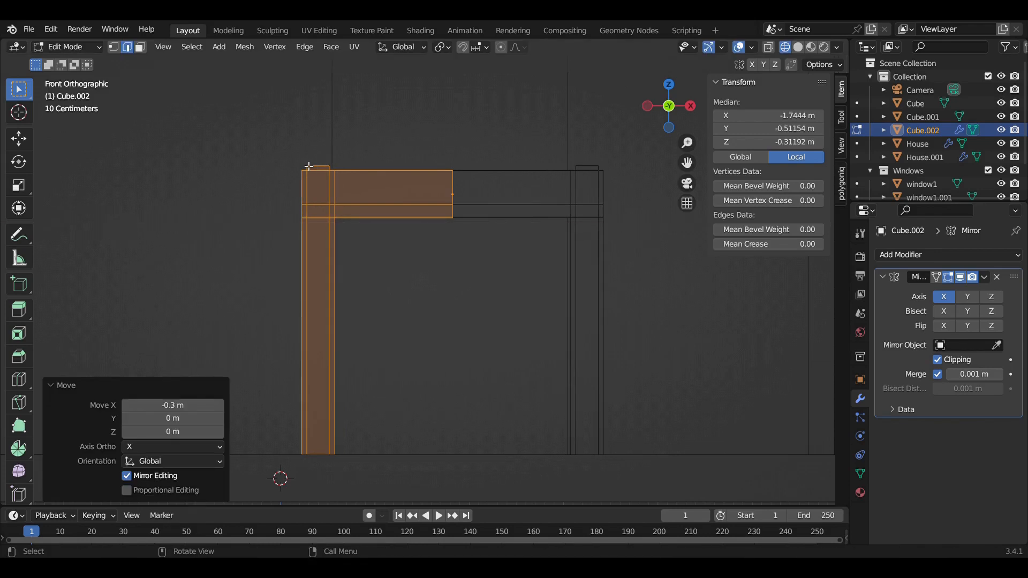
- Move the whole structure about -0.034 m along X to centre it on the tall opening
key(Tab)
key(g)
key(x)
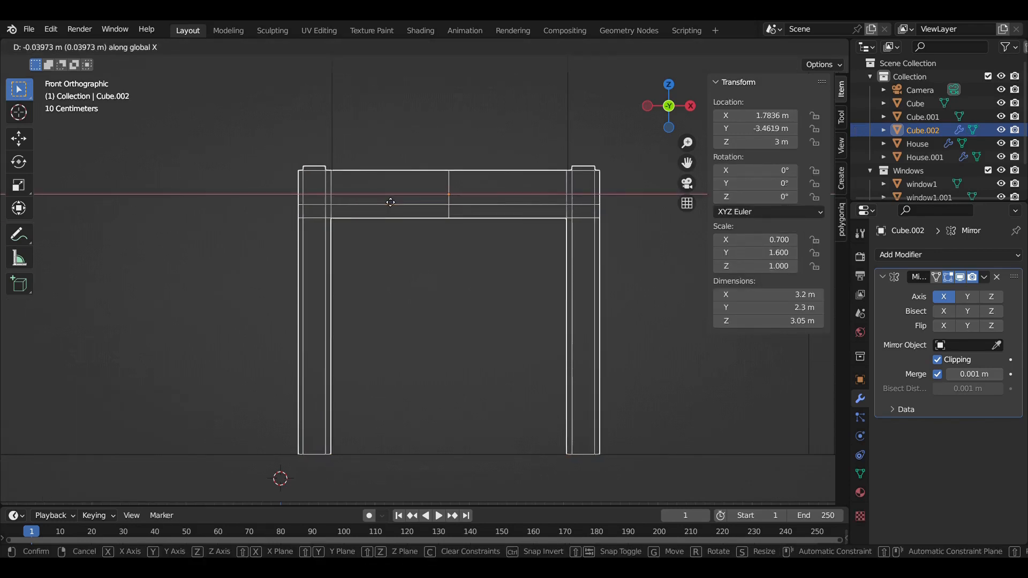
click(387, 197)
- Return to solid shading with X-ray off and review the structure on the house from the camera view
key(alt+z)
middle_drag(573, 222, 506, 243)
scroll(506, 242, down, 4)
click(798, 49)
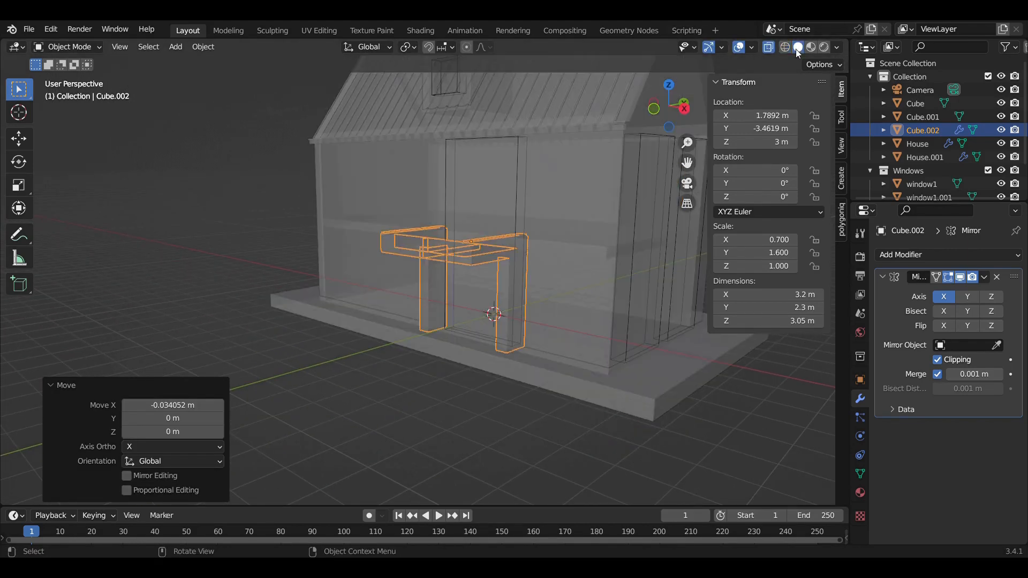
scroll(594, 186, down, 2)
key(alt+z)
middle_drag(593, 186, 506, 183)
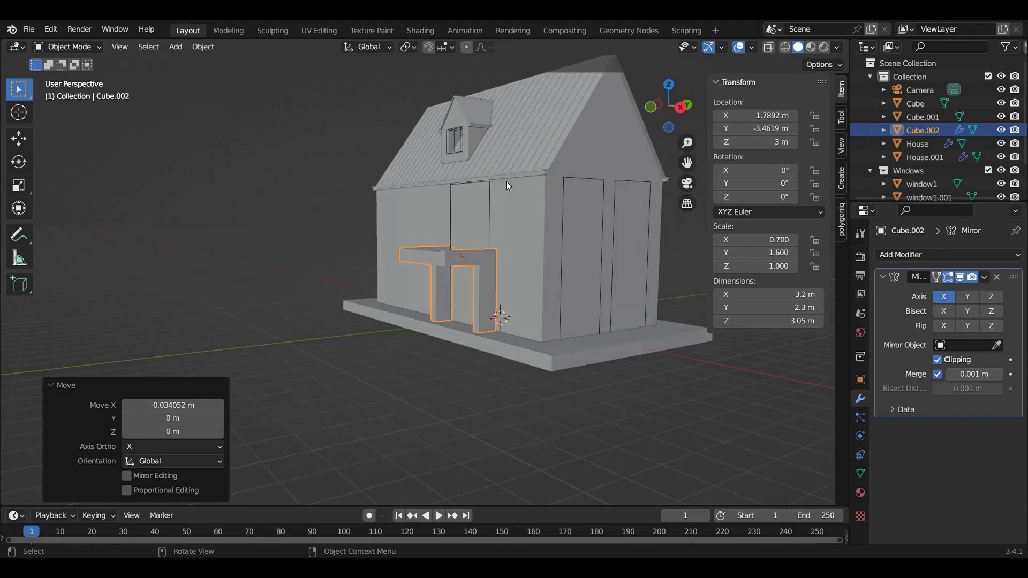
scroll(547, 247, up, 4)
key(KP_0)
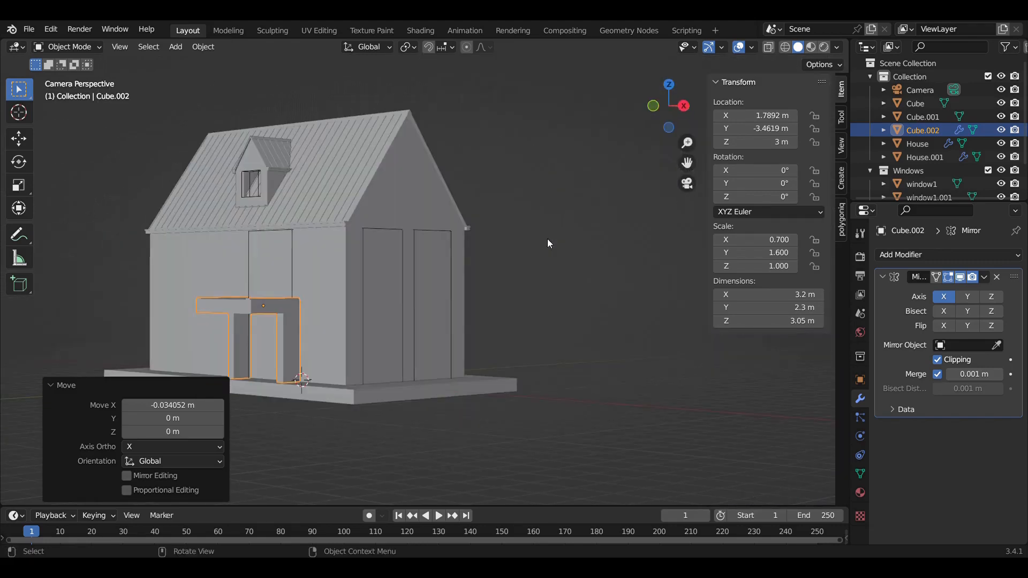
- Move the base slab's front face about 1.6 m outward along negative Y so the slab extends past the arms
scroll(438, 255, up, 4)
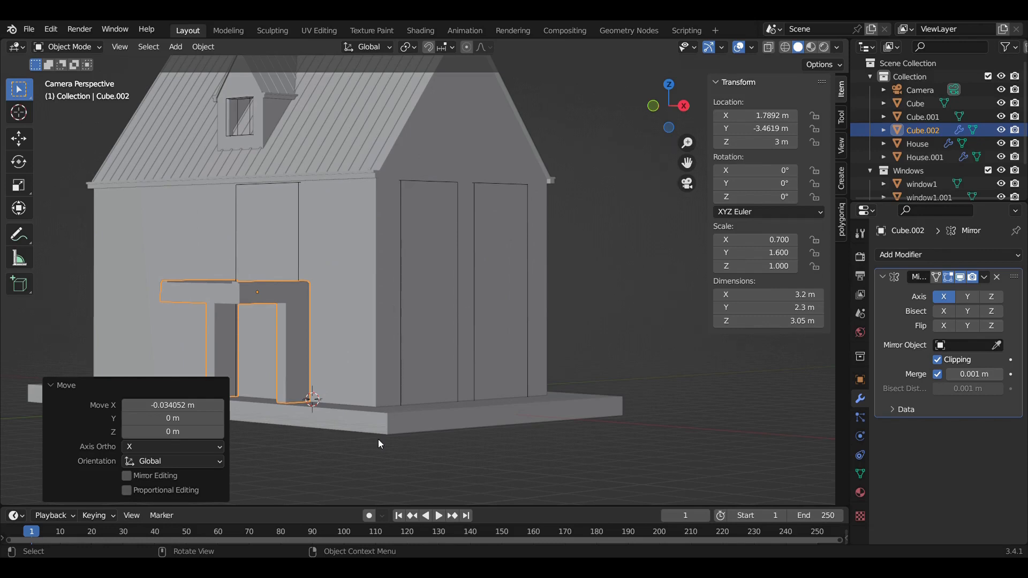
click(374, 429)
key(Tab)
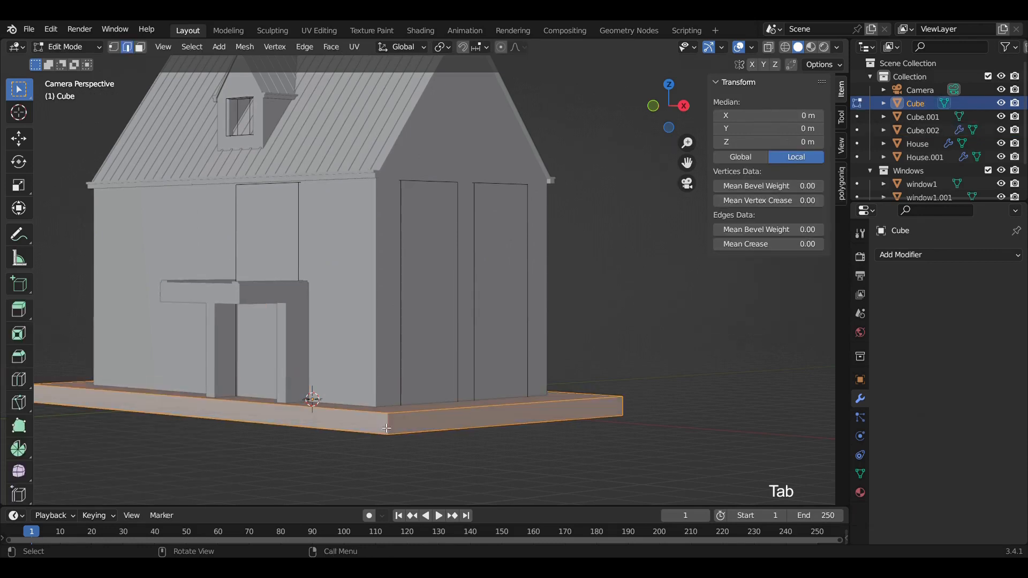
click(387, 428)
key(3)
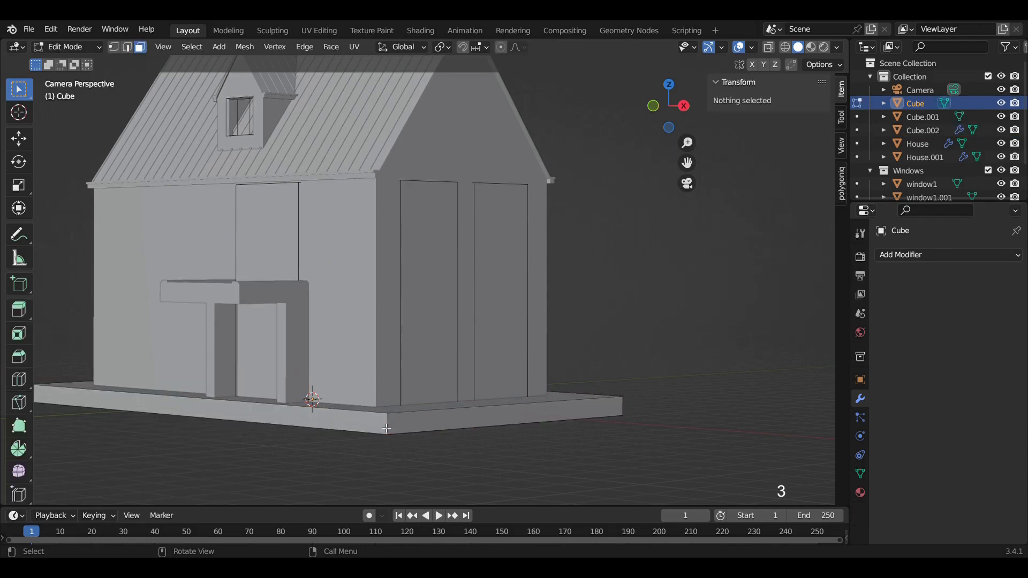
click(387, 429)
key(g)
key(y)
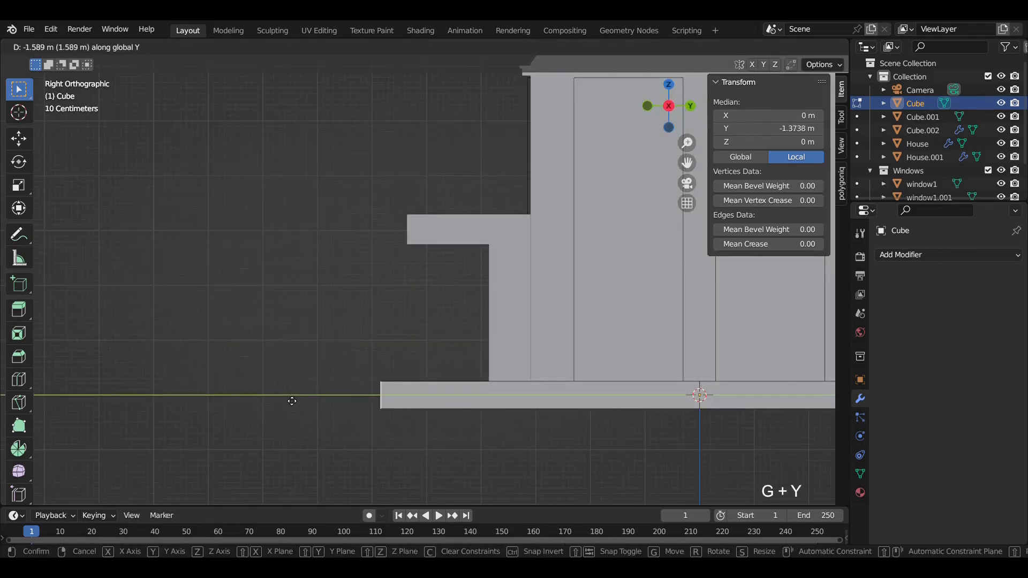
click(289, 400)
key(Tab)
- Examine the house's roof and wall mesh from several angles in edit mode
middle_drag(376, 309, 491, 315)
click(432, 220)
key(Tab)
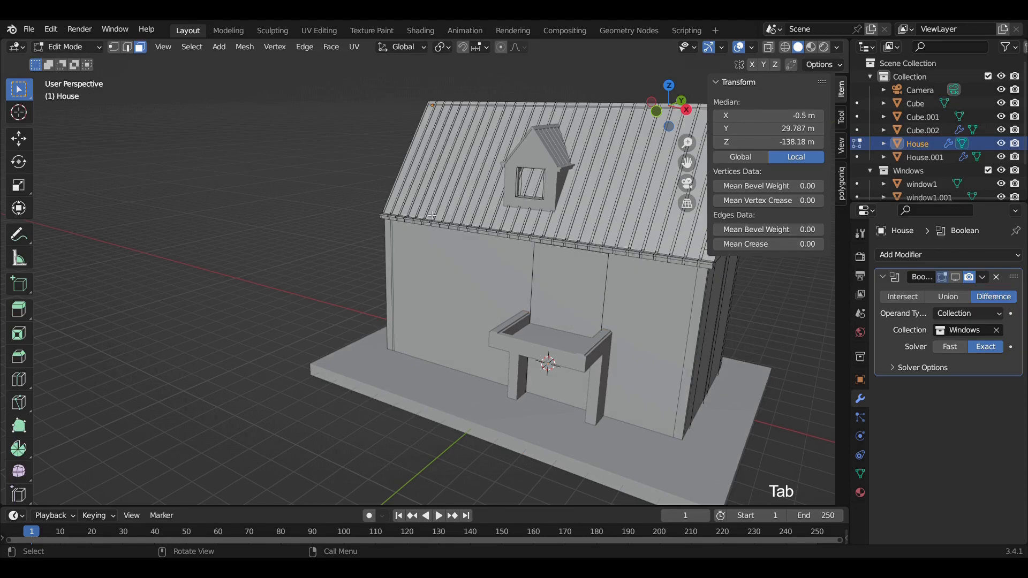
scroll(432, 222, up, 2)
middle_drag(435, 220, 482, 332)
scroll(428, 207, up, 2)
middle_drag(290, 267, 277, 251)
scroll(458, 317, up, 2)
middle_drag(458, 317, 363, 165)
scroll(460, 303, up, 1)
scroll(366, 169, down, 4)
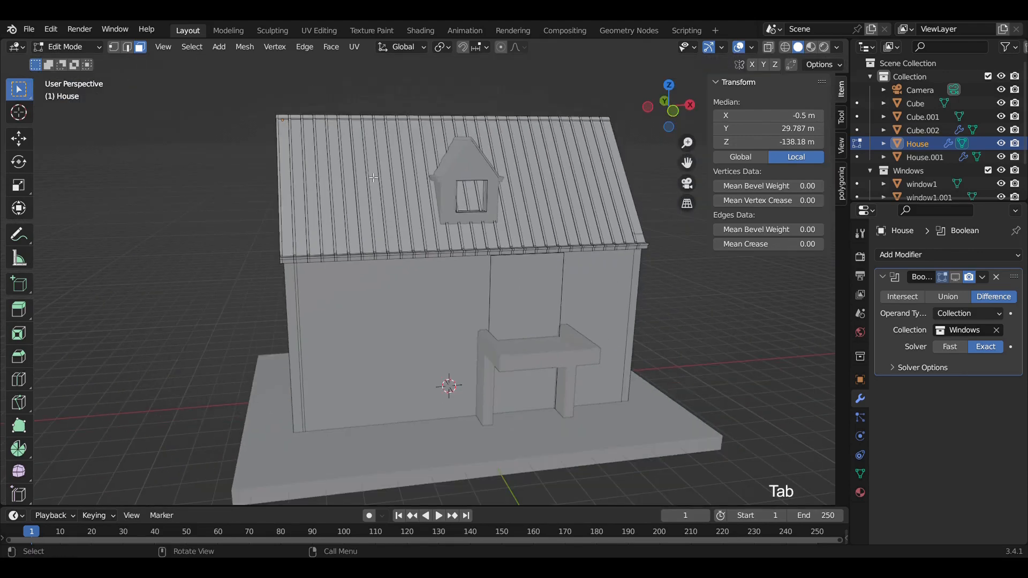
key(Tab)
middle_drag(378, 210, 410, 206)
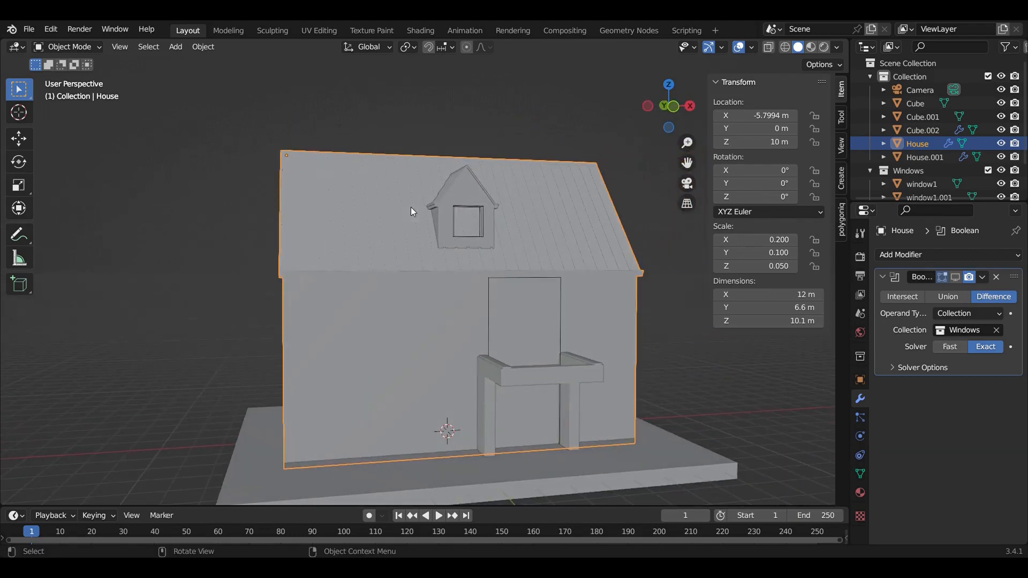
- Try to lengthen only the house by a factor of 1.2 along X and shift it about -1.4 m along X
key(s)
key(x)
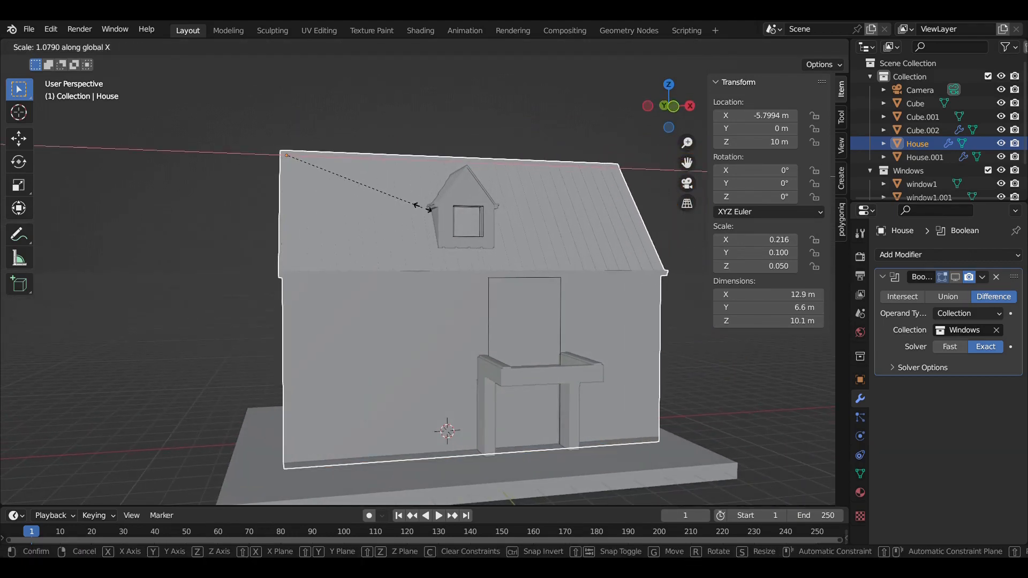
click(430, 210)
key(g)
key(x)
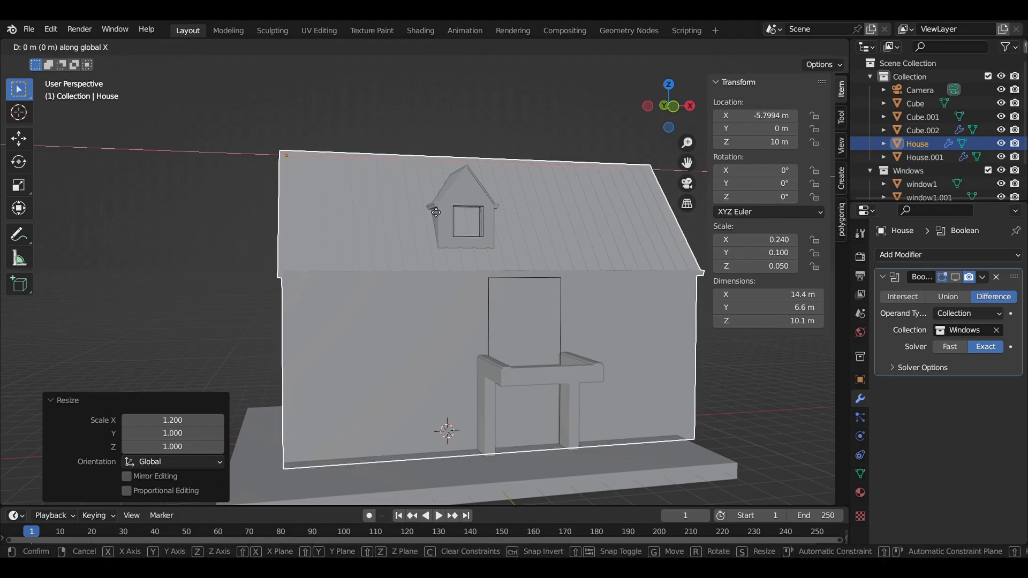
click(478, 210)
middle_drag(478, 210, 433, 194)
scroll(342, 188, up, 2)
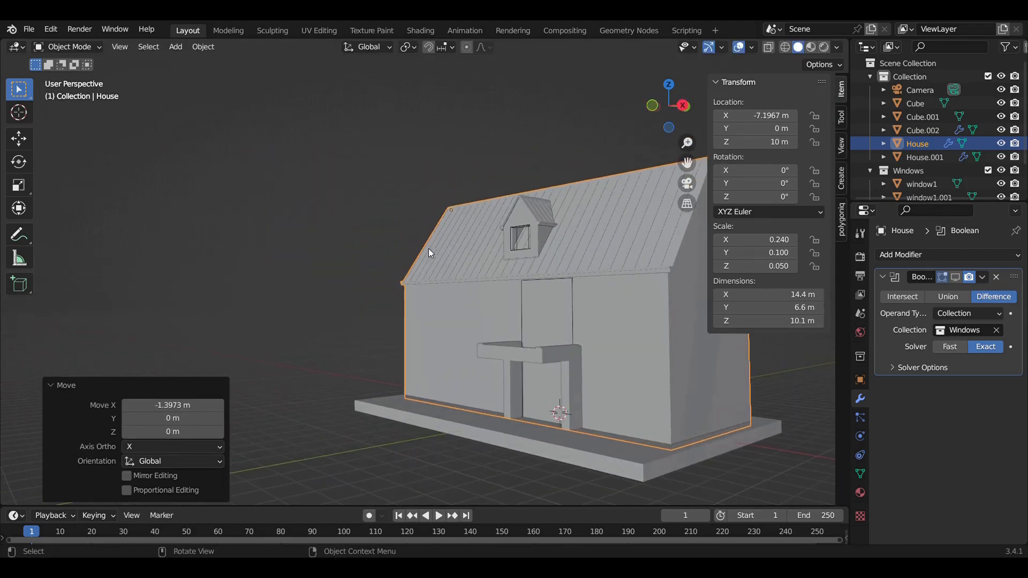
shift+middle_drag(455, 260, 321, 246)
key(ctrl+z)
key(ctrl+z)
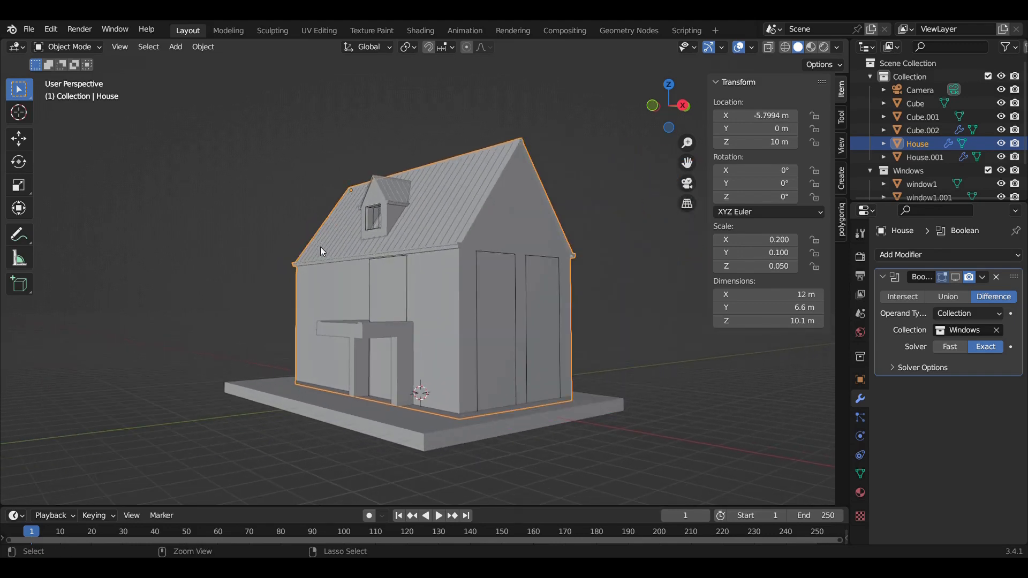
- Scale the house and its upper floor slab together by 1.2 along X, and move both about -1.77 m along X
key(alt+z)
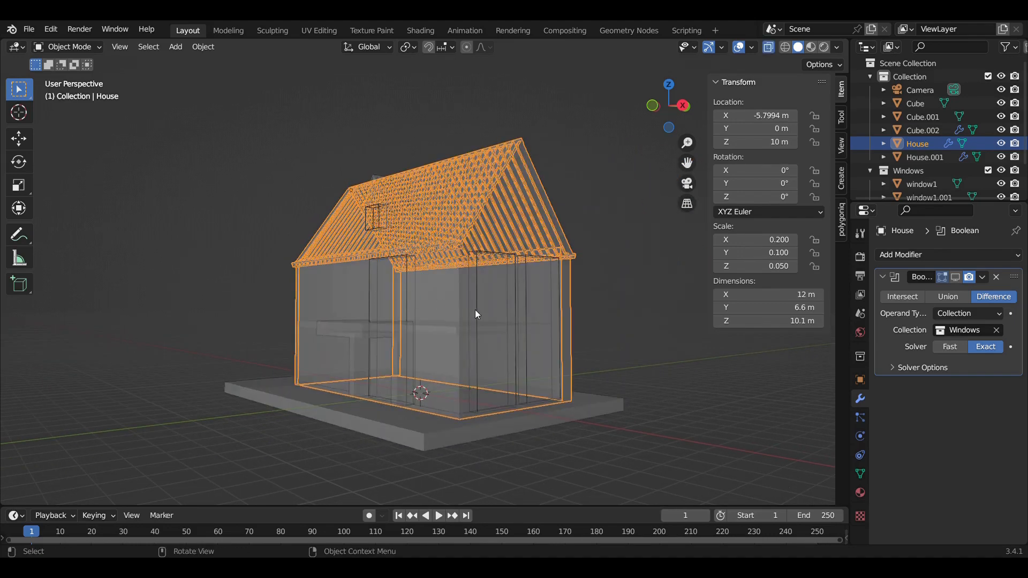
shift+click(307, 323)
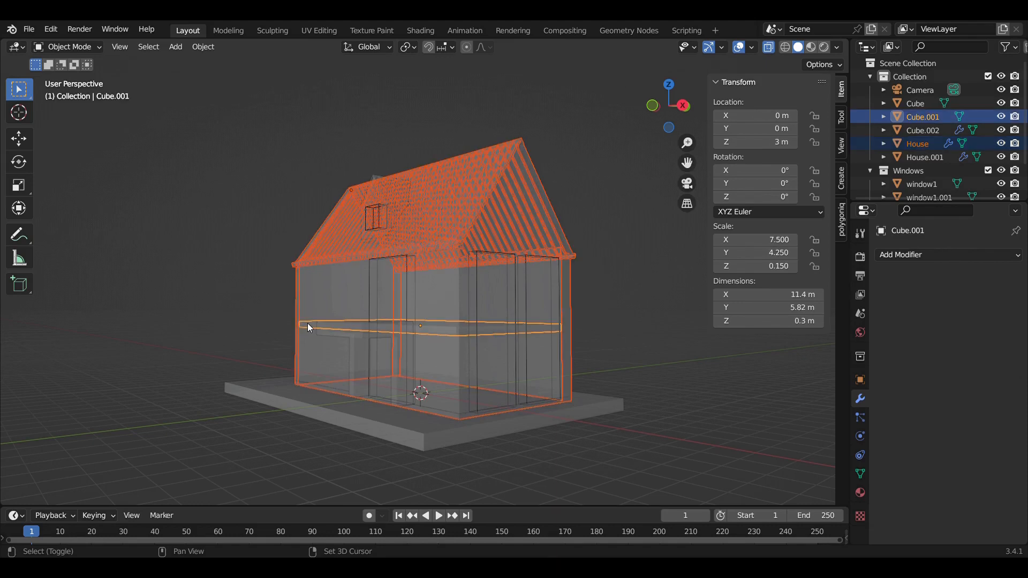
text(sx1.2)
key(Return)
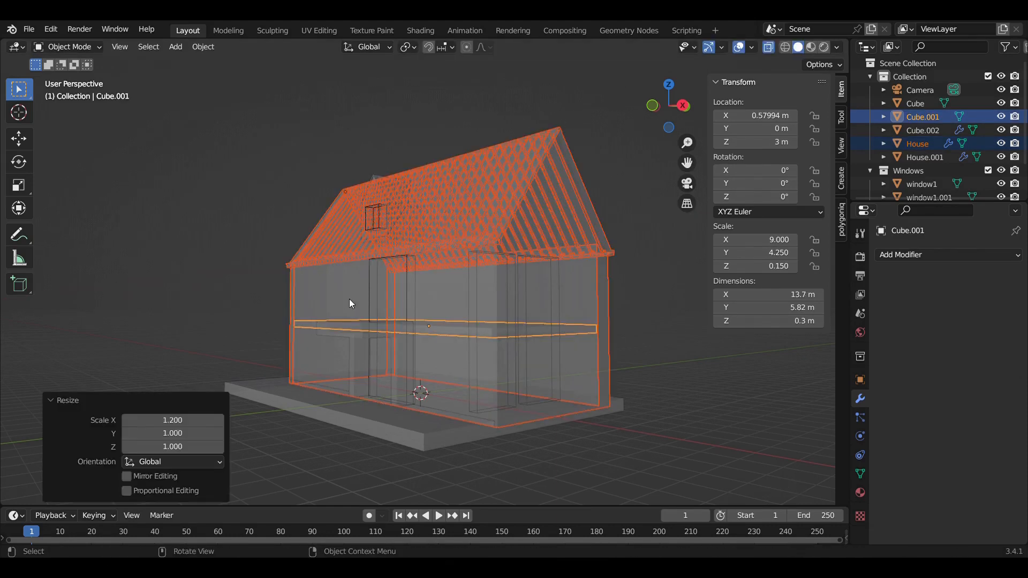
key(alt+z)
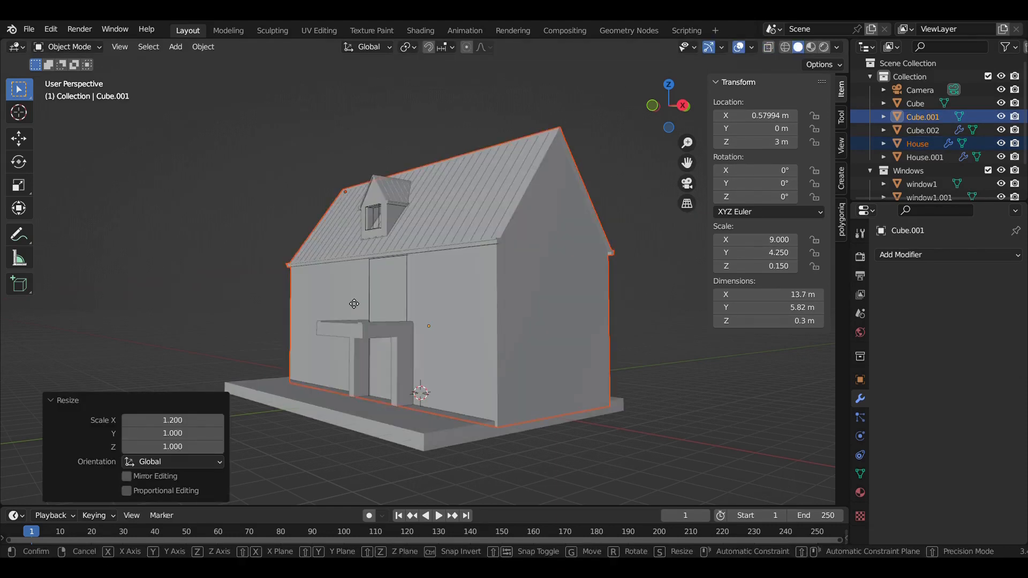
key(g)
key(x)
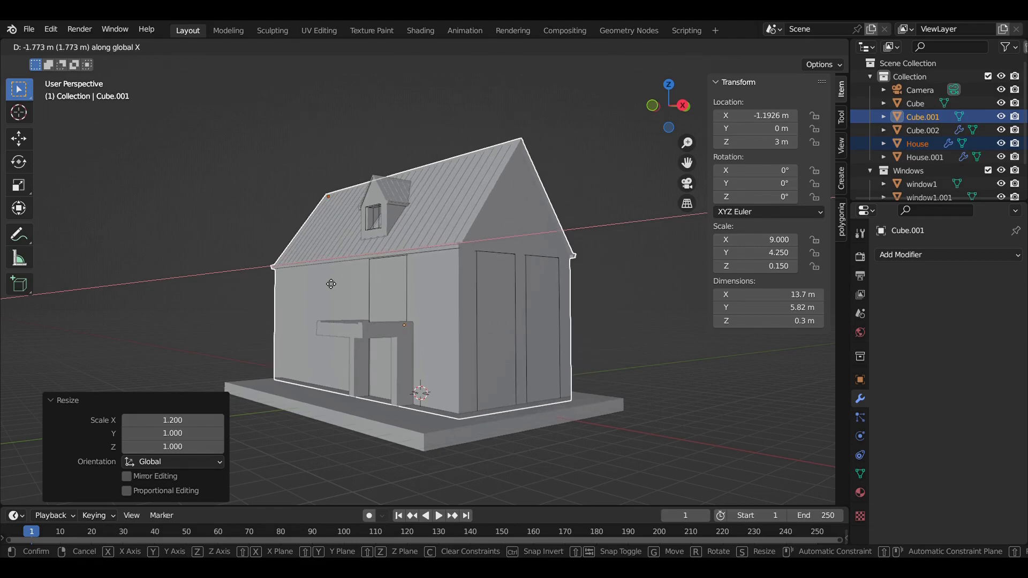
click(330, 284)
- Move the base slab's negative-X end face about -2.17 m along X so the slab extends past the lengthened house
middle_drag(326, 279, 451, 201)
click(322, 392)
key(Tab)
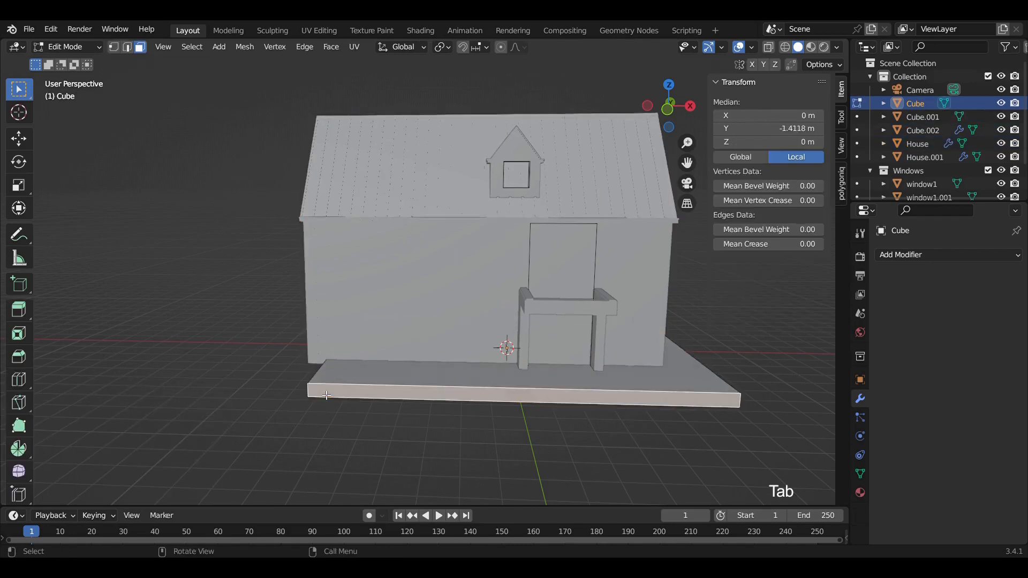
middle_drag(323, 392, 396, 403)
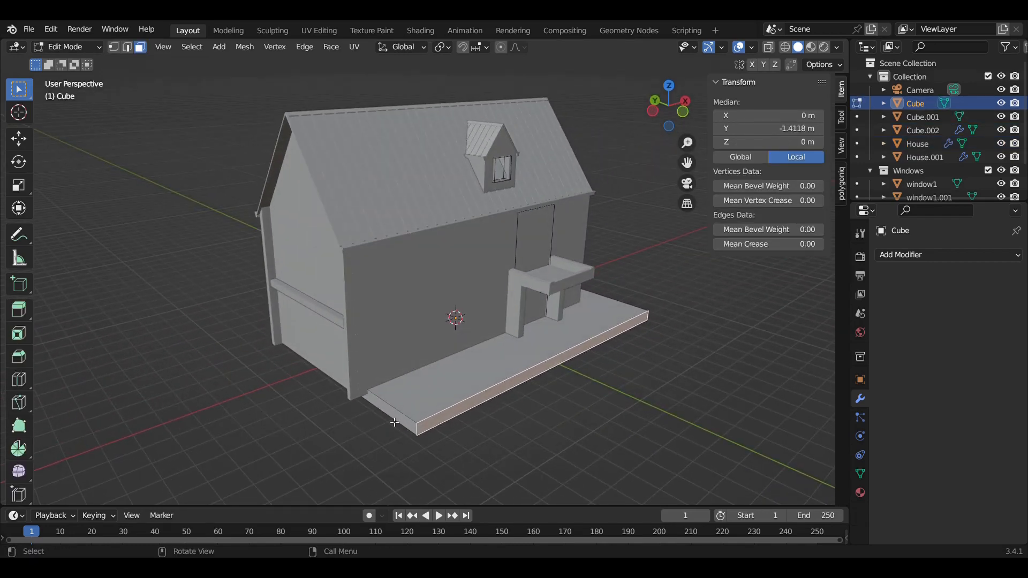
click(394, 423)
click(392, 415)
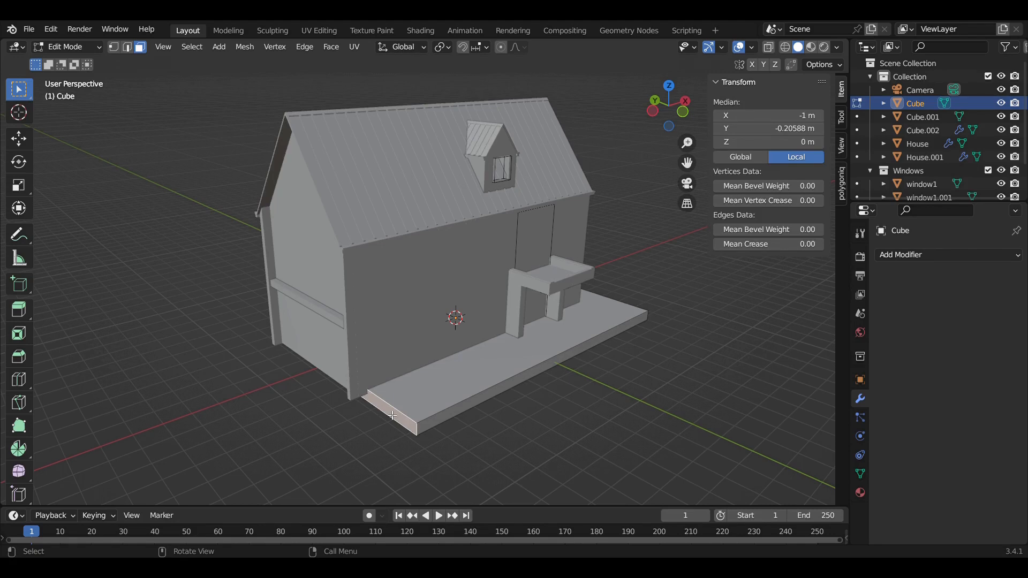
key(g)
key(y)
key(x)
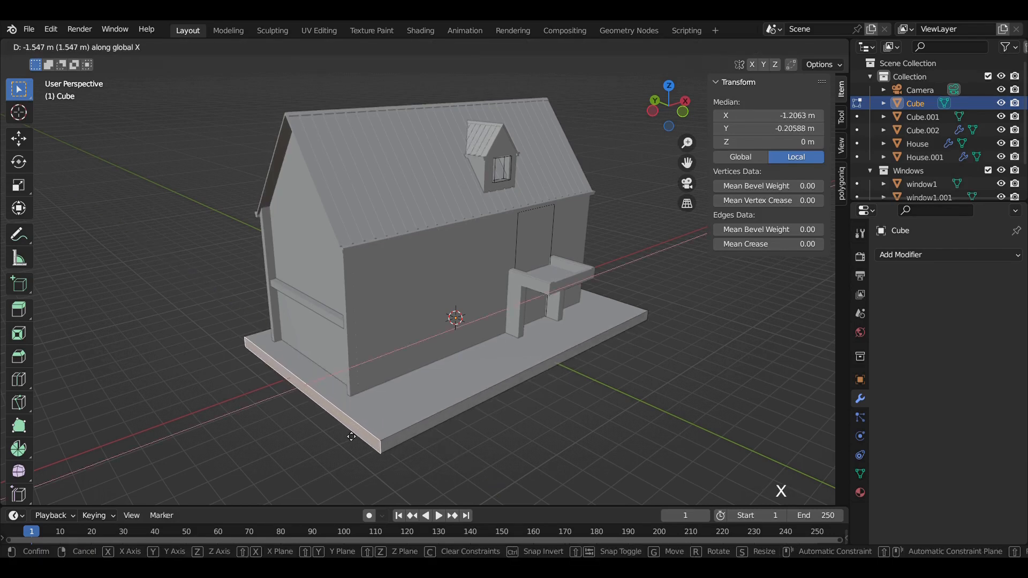
click(342, 440)
middle_drag(429, 374, 441, 303)
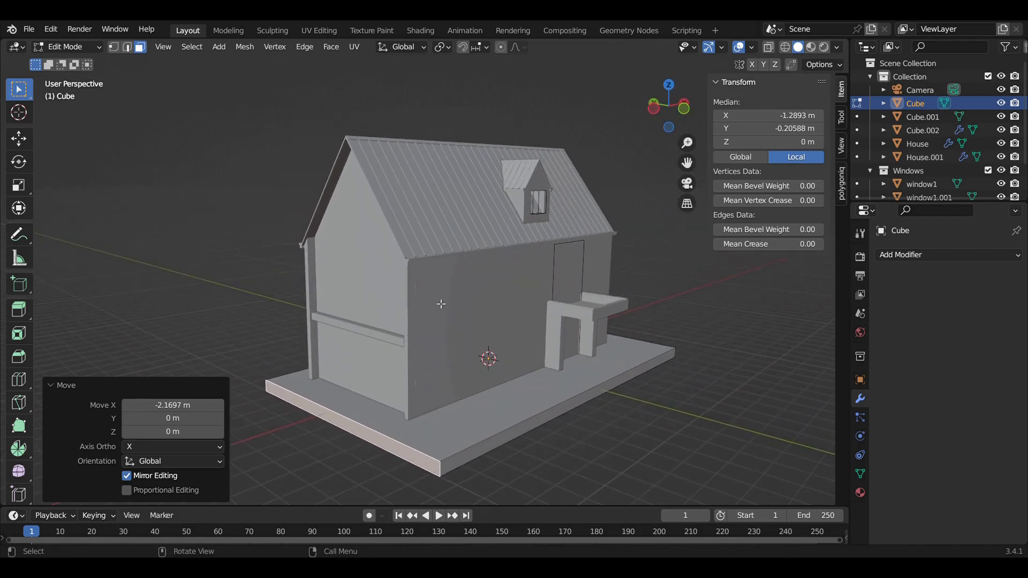
- Move both recessed faces of the house's negative-X gable wall about -0.33 m along X to cover the protruding floor slab
key(Tab)
click(363, 283)
key(Tab)
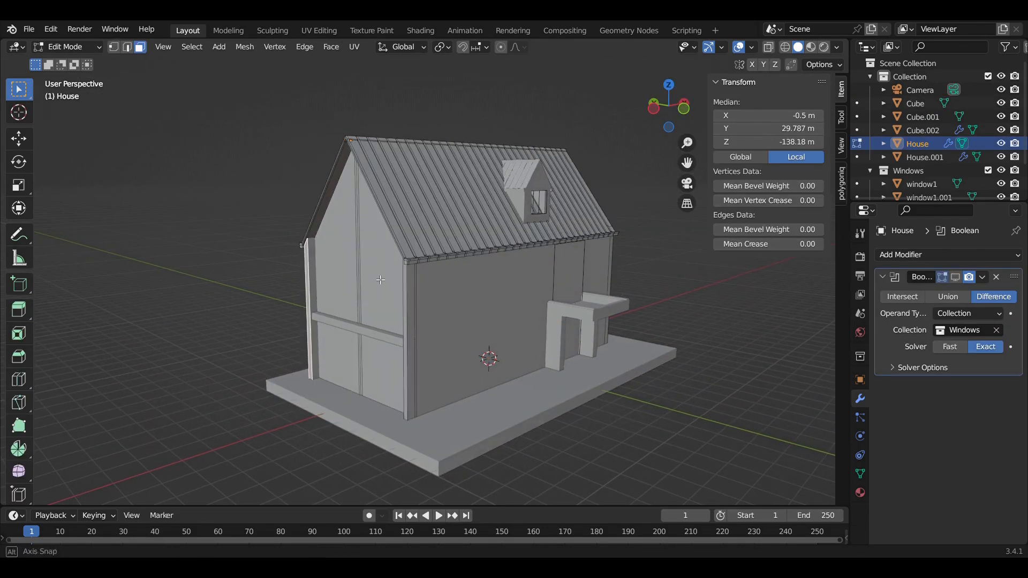
click(344, 265)
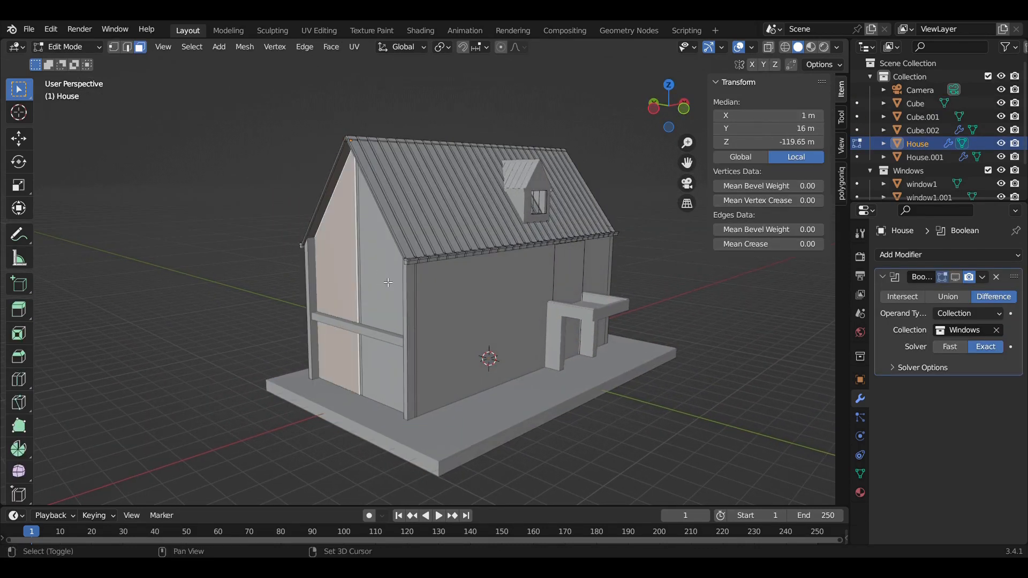
shift+click(357, 256)
scroll(357, 256, up, 2)
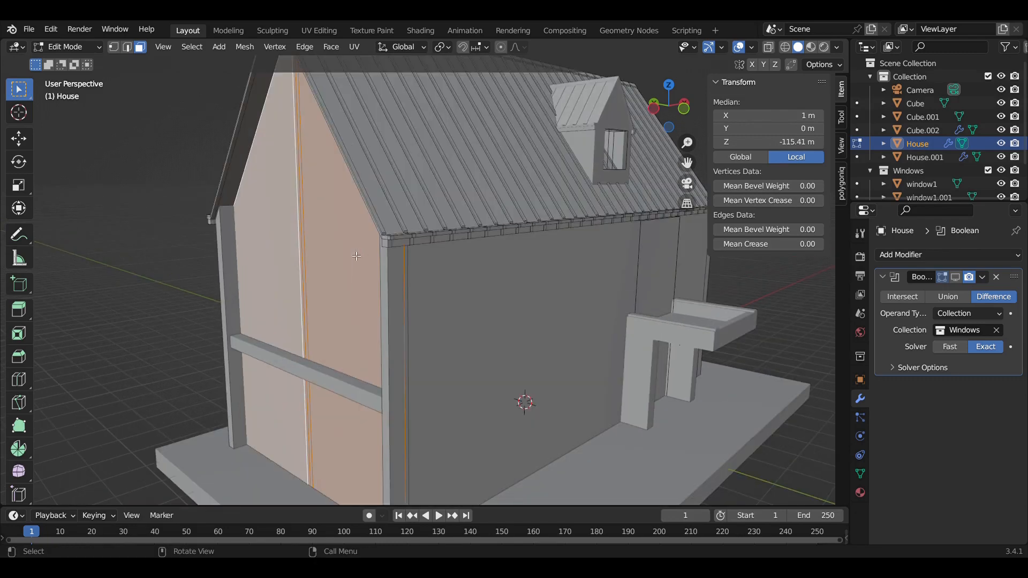
middle_drag(419, 251, 547, 260)
scroll(346, 241, up, 2)
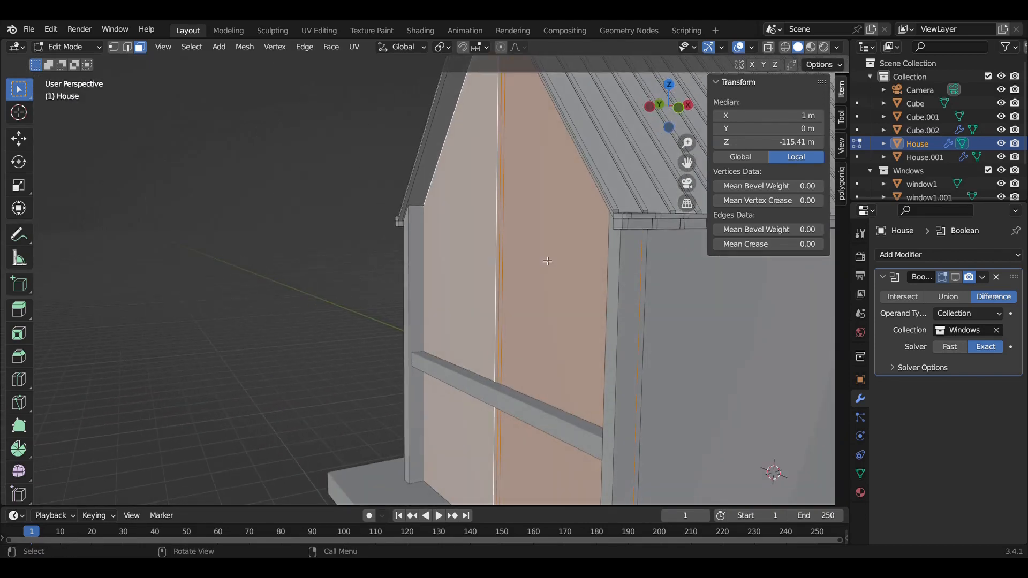
key(g)
key(x)
click(550, 276)
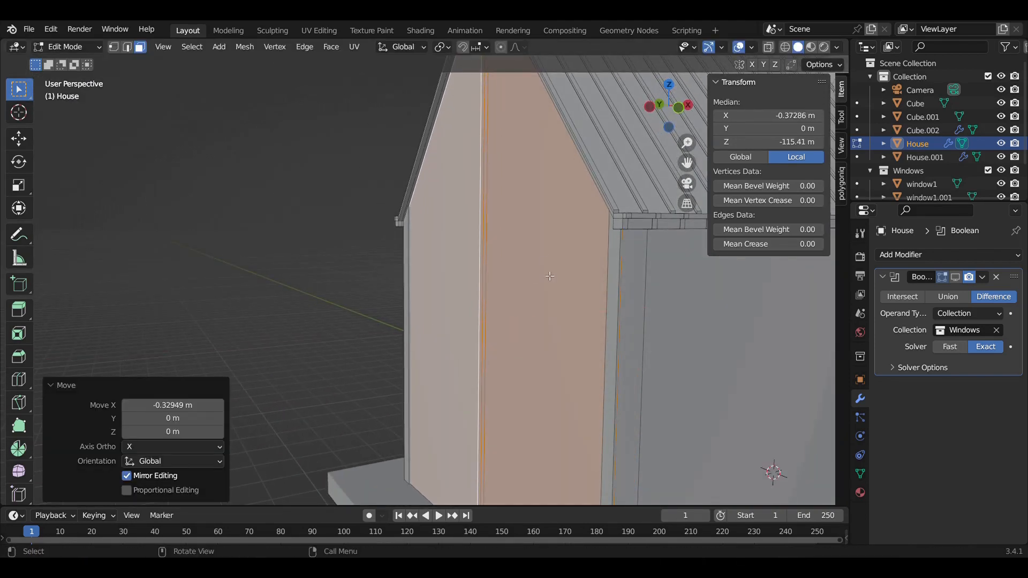
- Delete the faces of the roof's front eave strip from the negative-X end to just short of the dormer
middle_drag(550, 276, 334, 268)
scroll(411, 279, down, 3)
middle_drag(410, 276, 450, 193)
key(Tab)
key(Tab)
scroll(460, 214, up, 5)
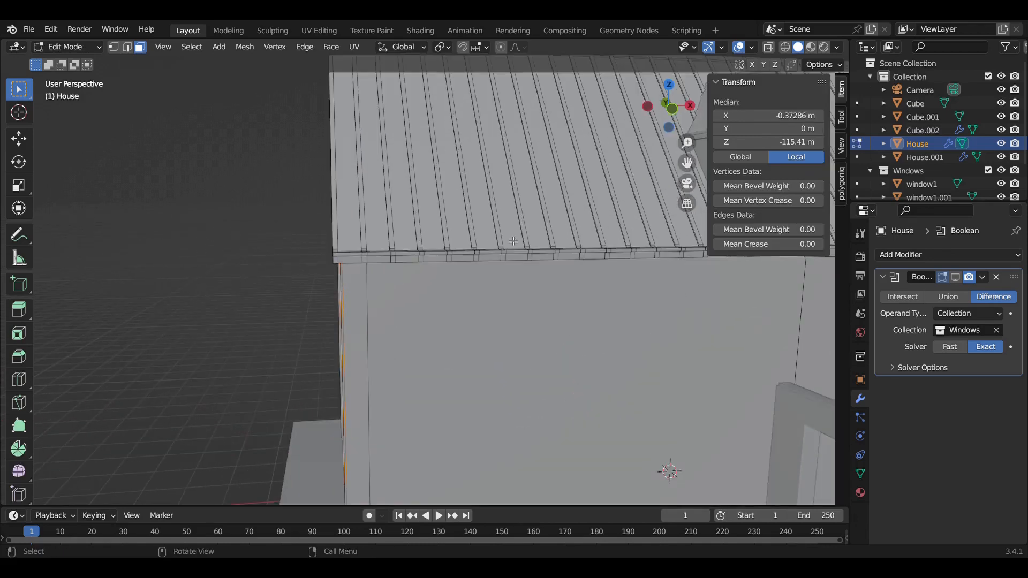
key(KP_0)
key(KP_7)
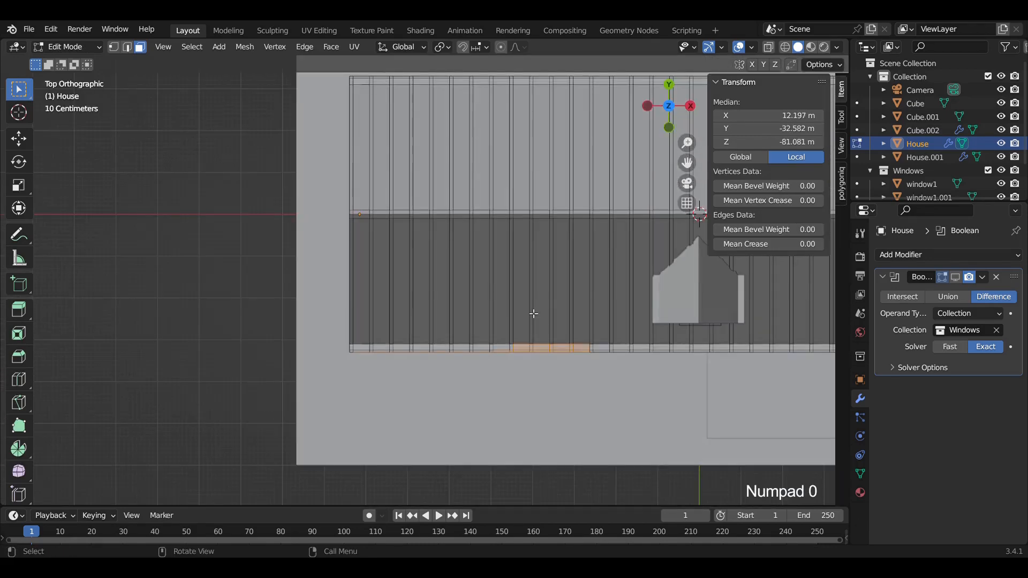
key(alt+z)
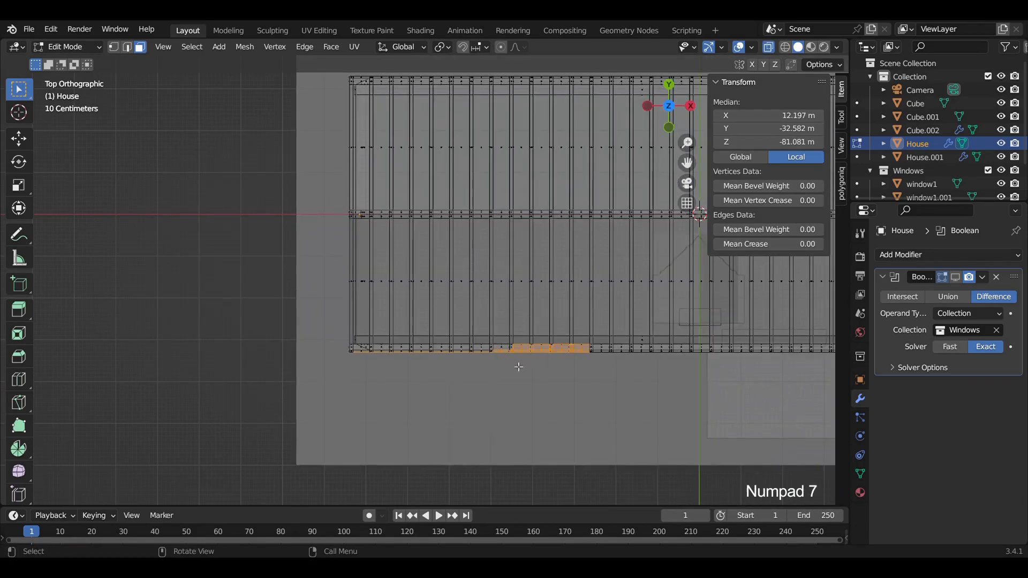
scroll(592, 367, up, 3)
shift+middle_drag(589, 362, 580, 320)
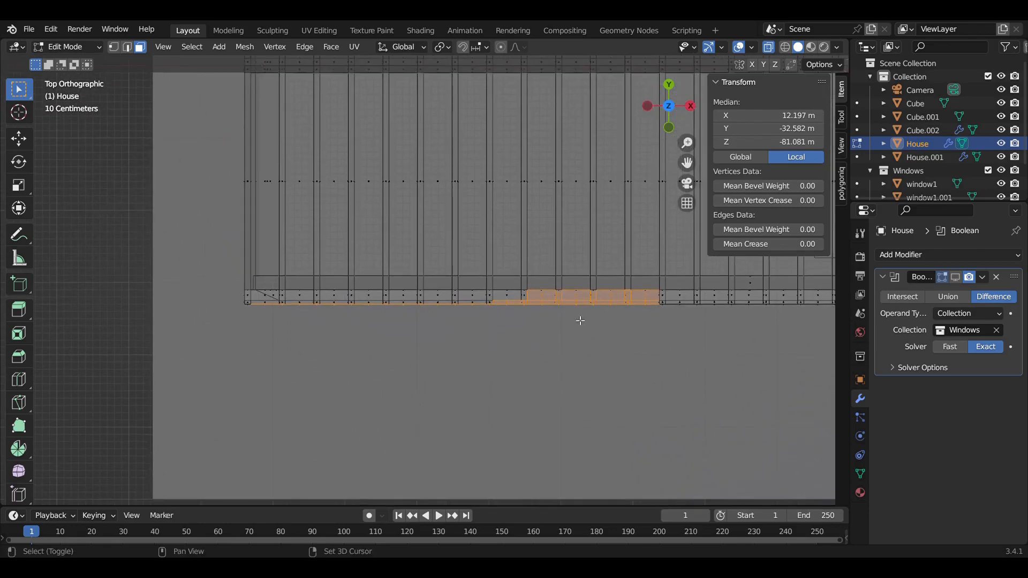
key(b)
drag(652, 323, 553, 304)
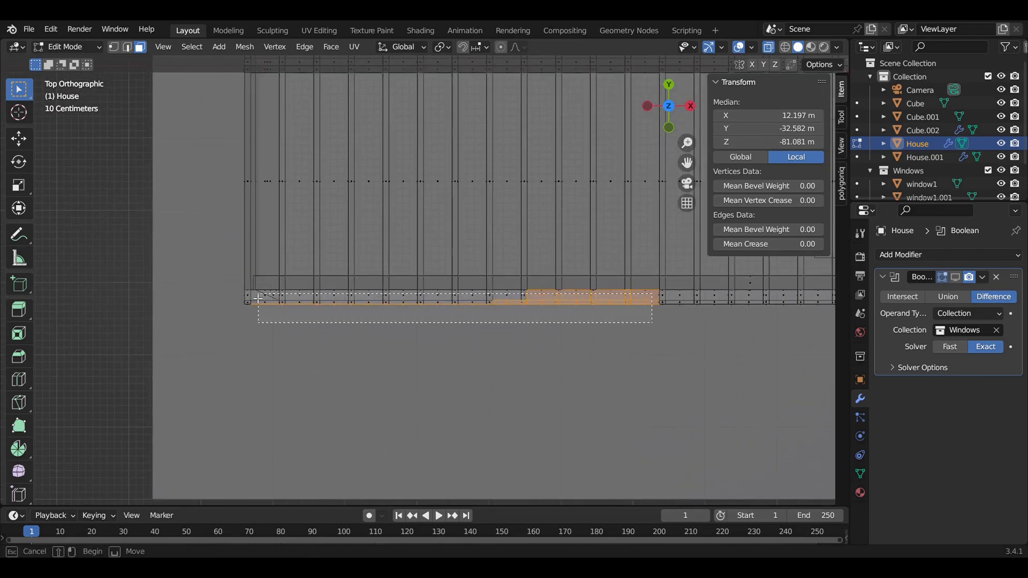
drag(258, 298, 238, 296)
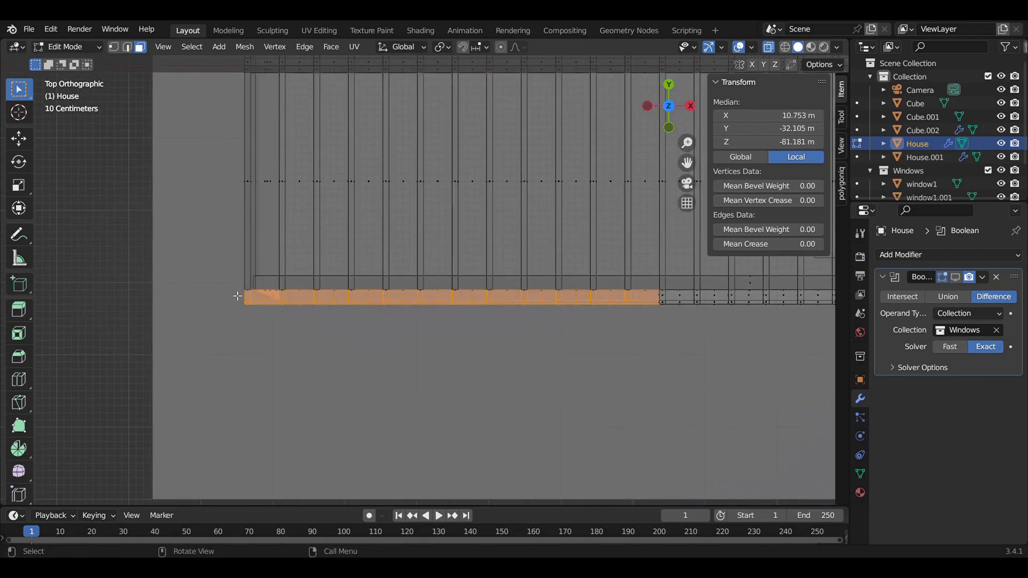
middle_drag(365, 316, 498, 212)
key(x)
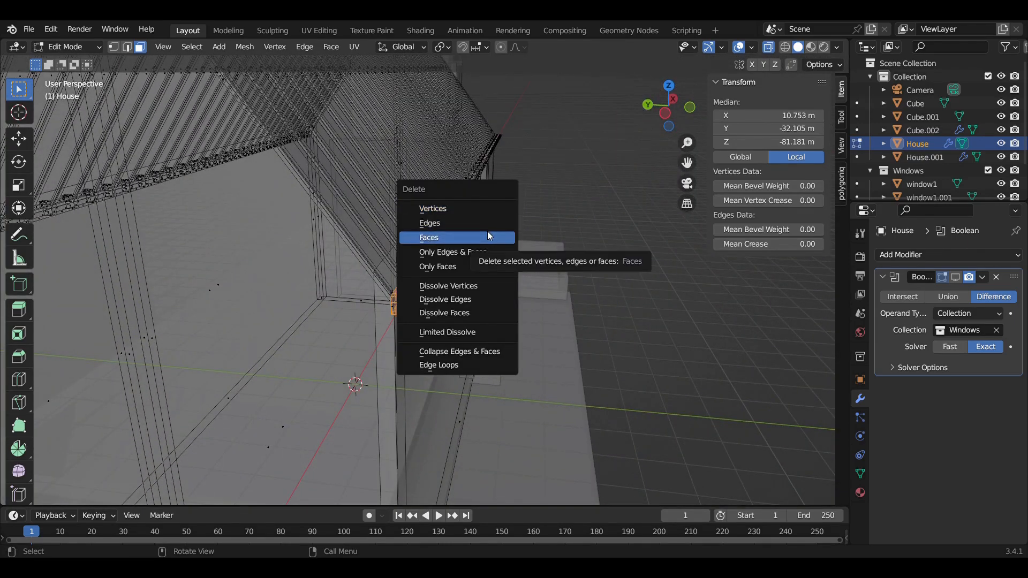
click(488, 234)
- Extrude the open front eave edges from the roof's negative-X end to the remaining eave -1.5 m along Y, excluding the wall corner edges
key(2)
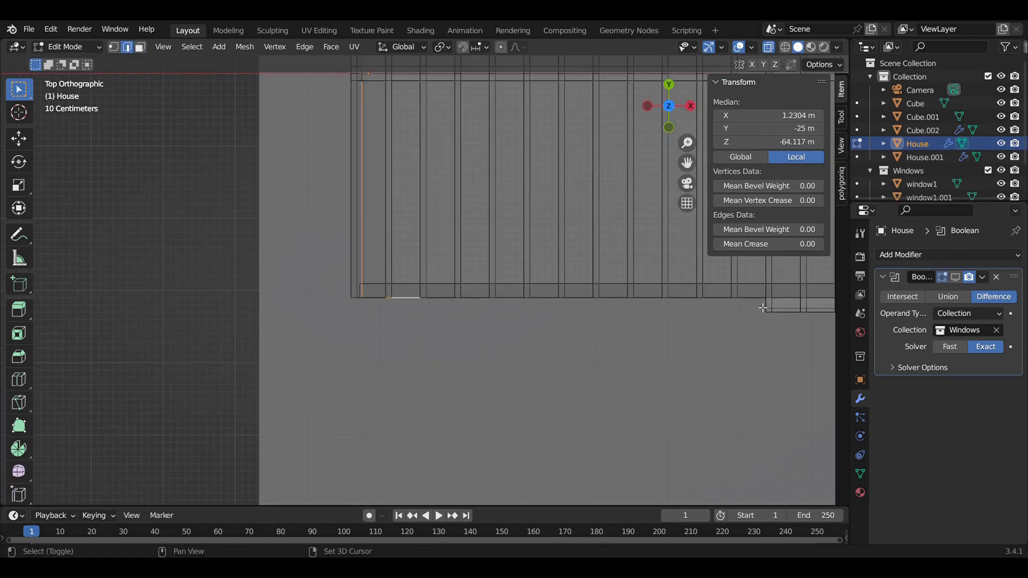
drag(763, 308, 282, 295)
middle_drag(282, 295, 405, 402)
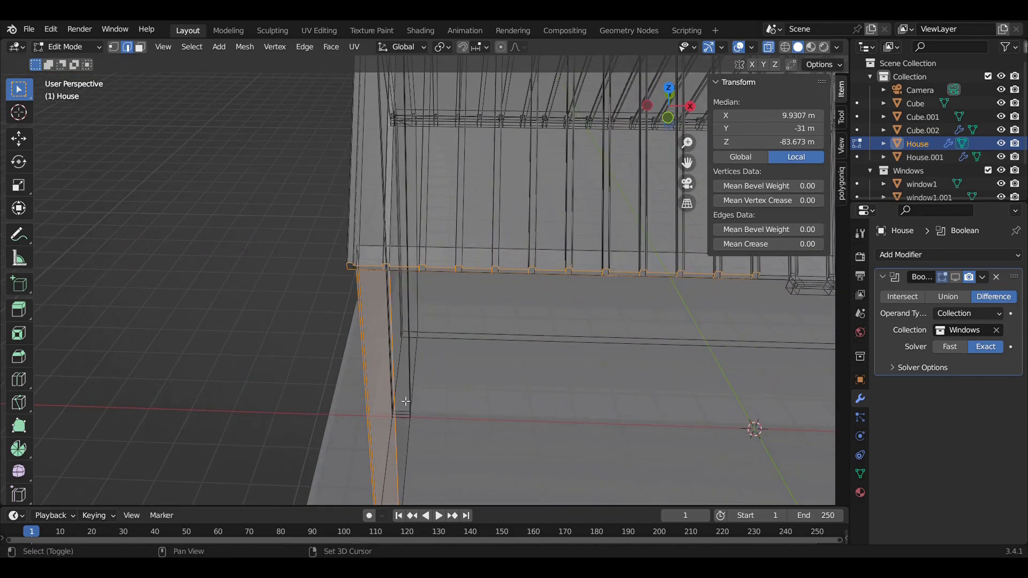
shift+middle_drag(454, 425, 571, 412)
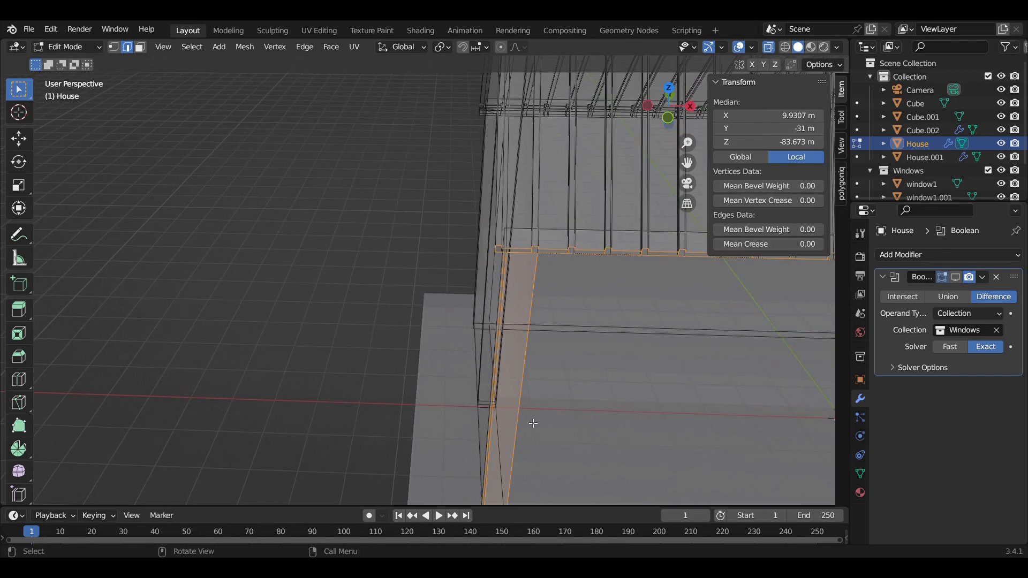
scroll(519, 418, up, 3)
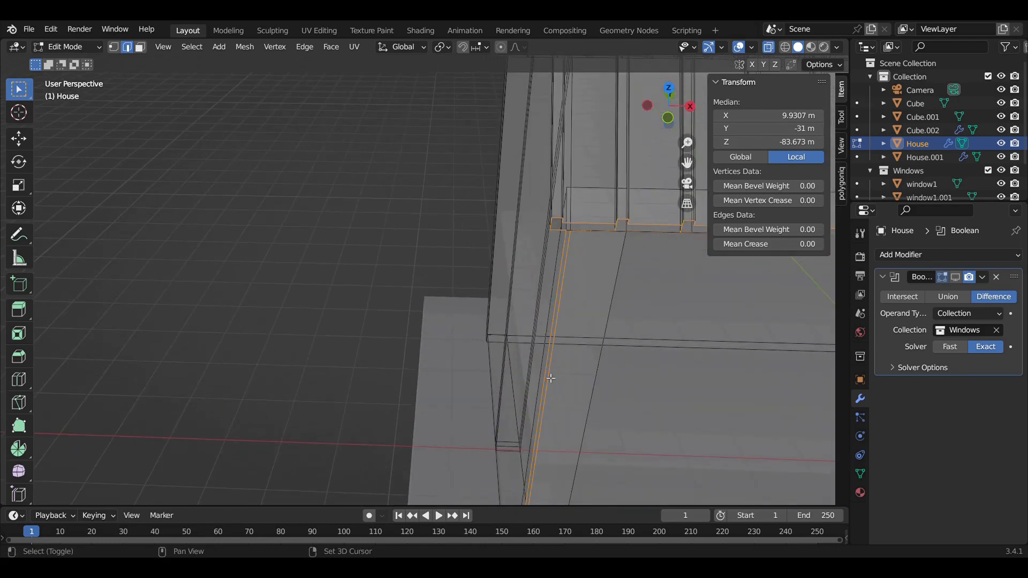
shift+click(550, 377)
shift+click(557, 372)
scroll(557, 372, down, 5)
middle_drag(579, 364, 311, 309)
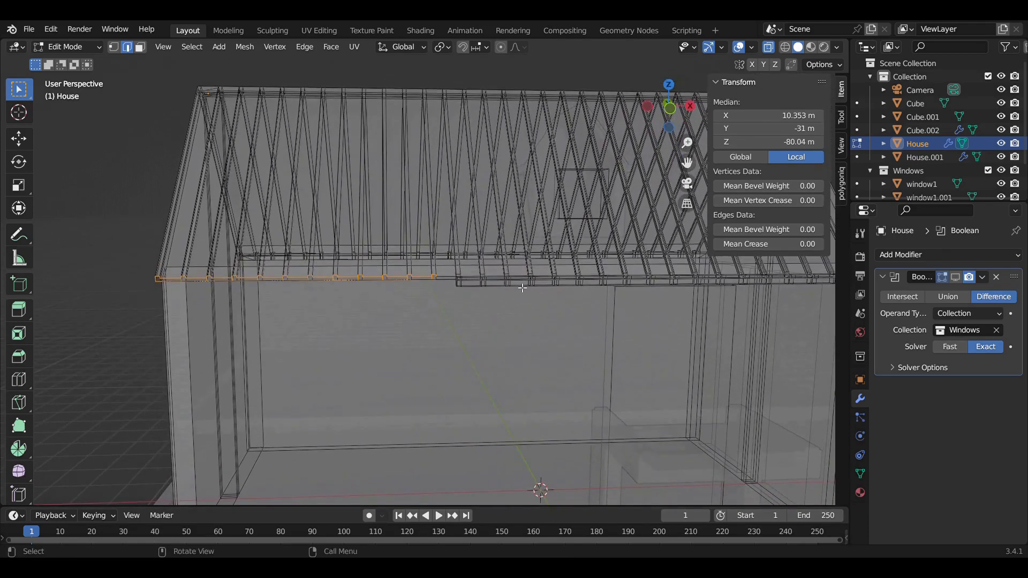
scroll(522, 288, up, 7)
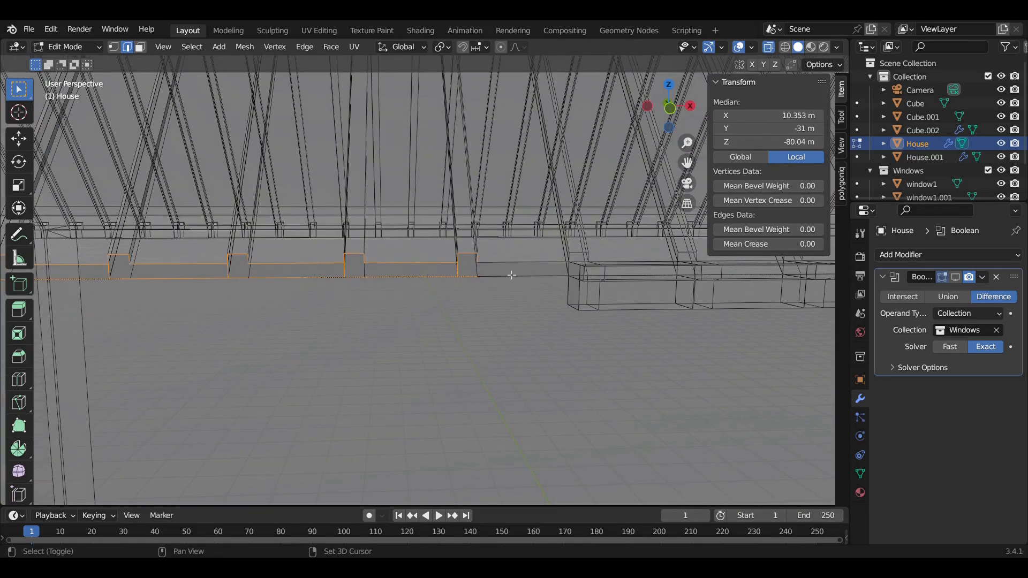
middle_drag(493, 272, 473, 312)
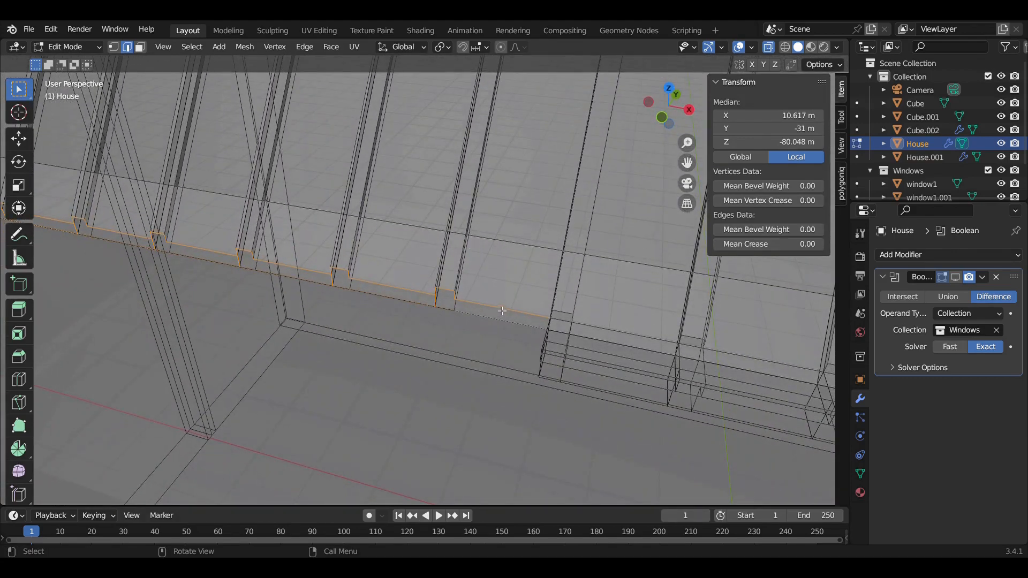
scroll(502, 310, down, 8)
text(ey-1.5)
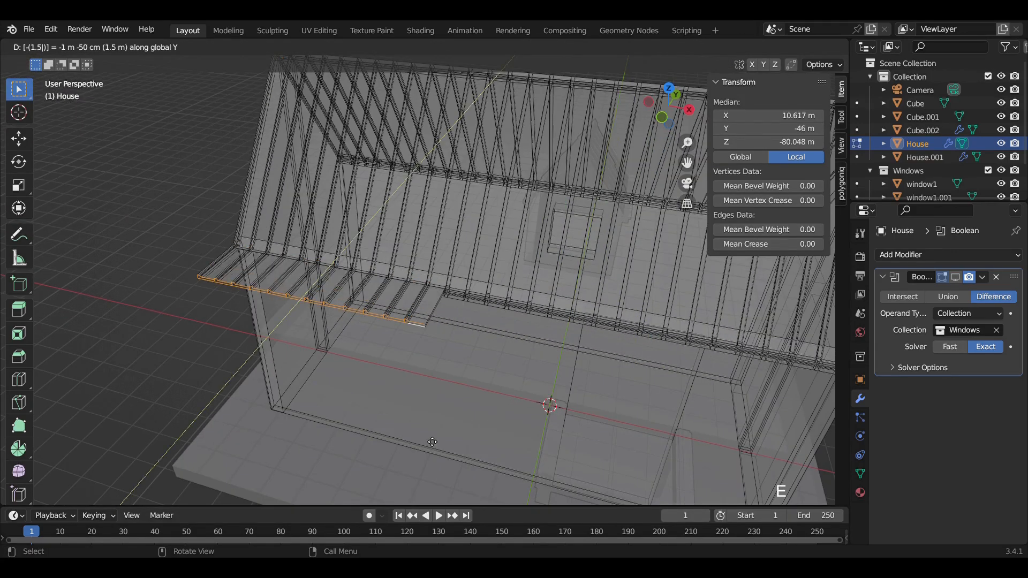
key(Return)
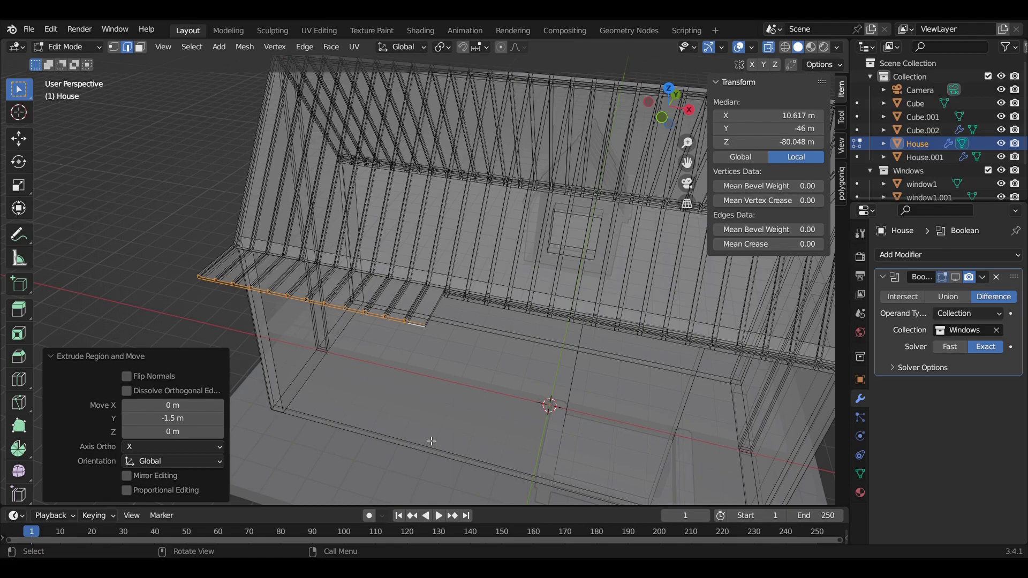
- Move the extruded front eave edges -2 m along Z to slope the roof extension downward
middle_drag(551, 432, 459, 355)
key(g)
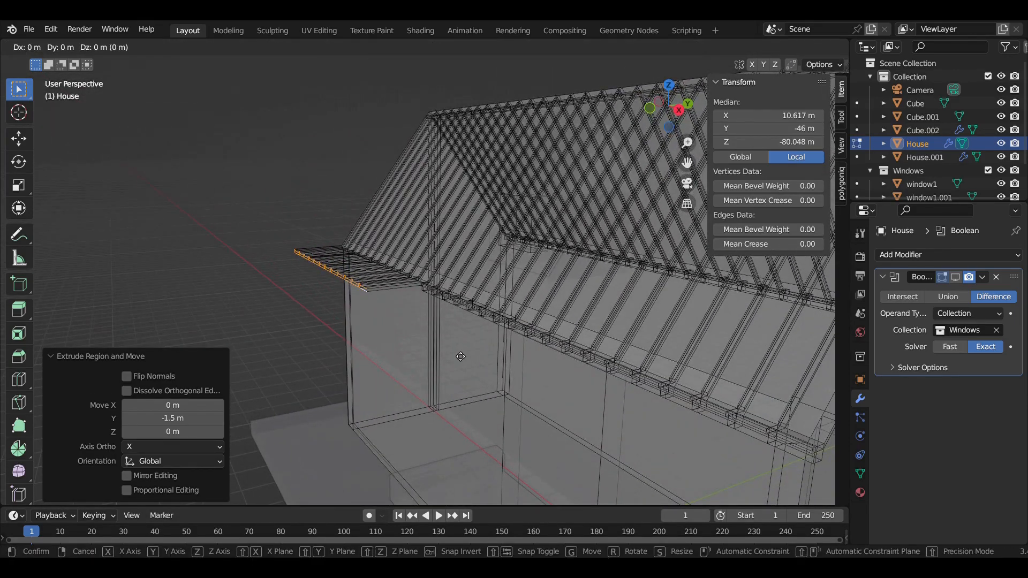
text(z)
text(-2)
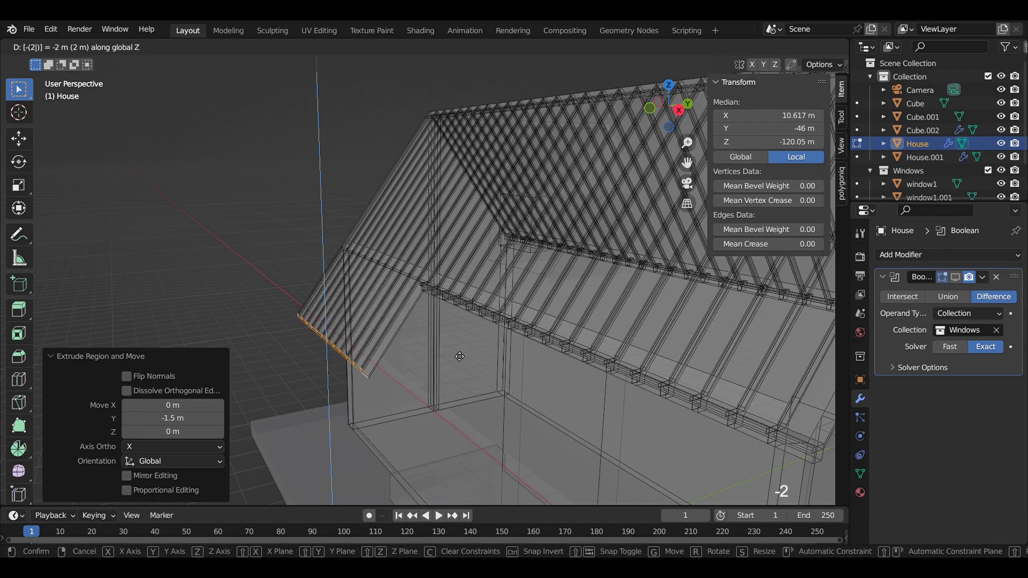
key(Return)
- Move the roof extension's lower edges -1 m along Y and -1.3333 m along Z
key(KP_1)
middle_drag(424, 365, 414, 320)
text(gy-1)
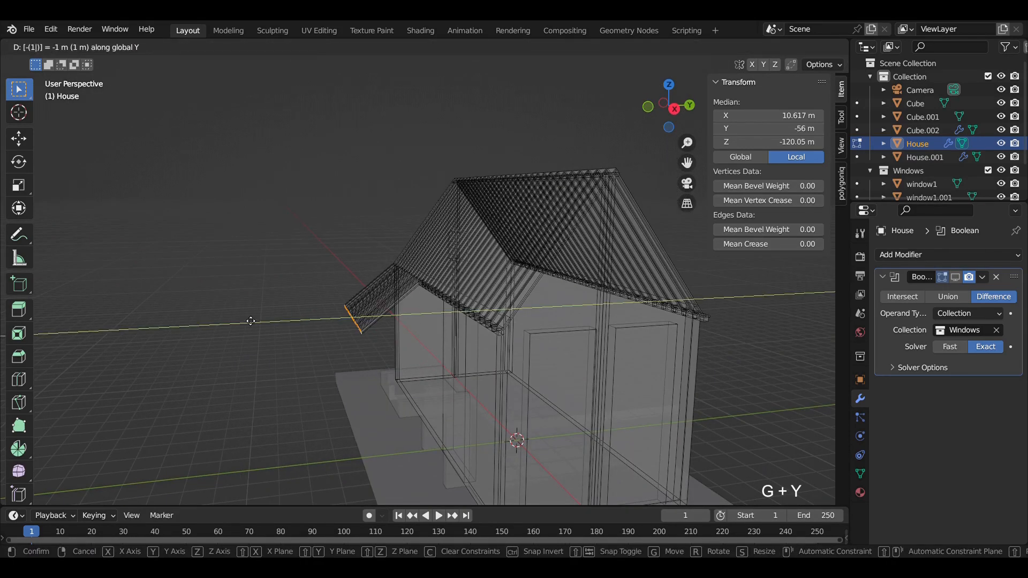
key(Return)
text(gz-1.3333)
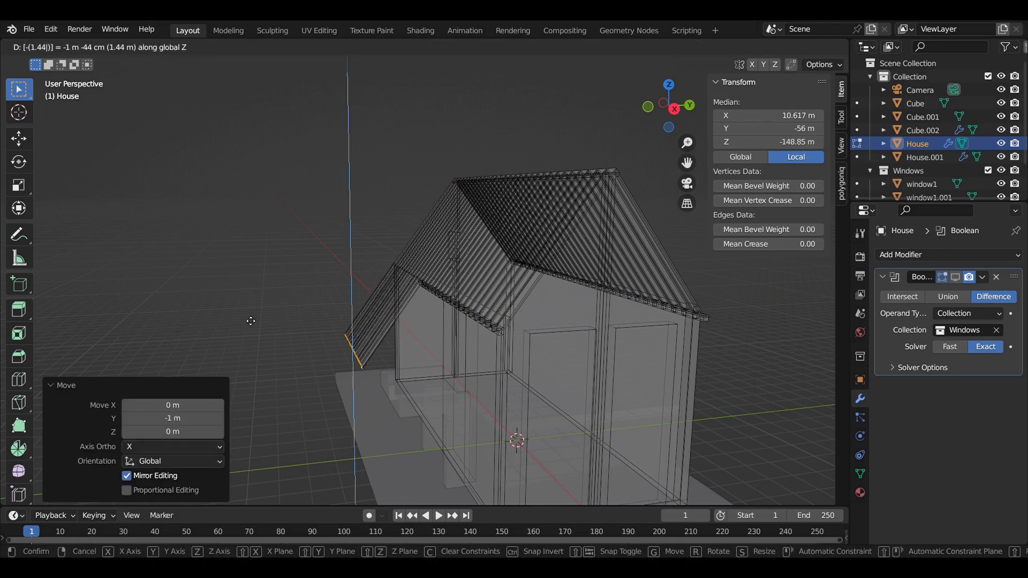
key(Return)
- Move the roof extension's lower edges 0.5 m up along Z and 0.375 m back along Y
key(KP_3)
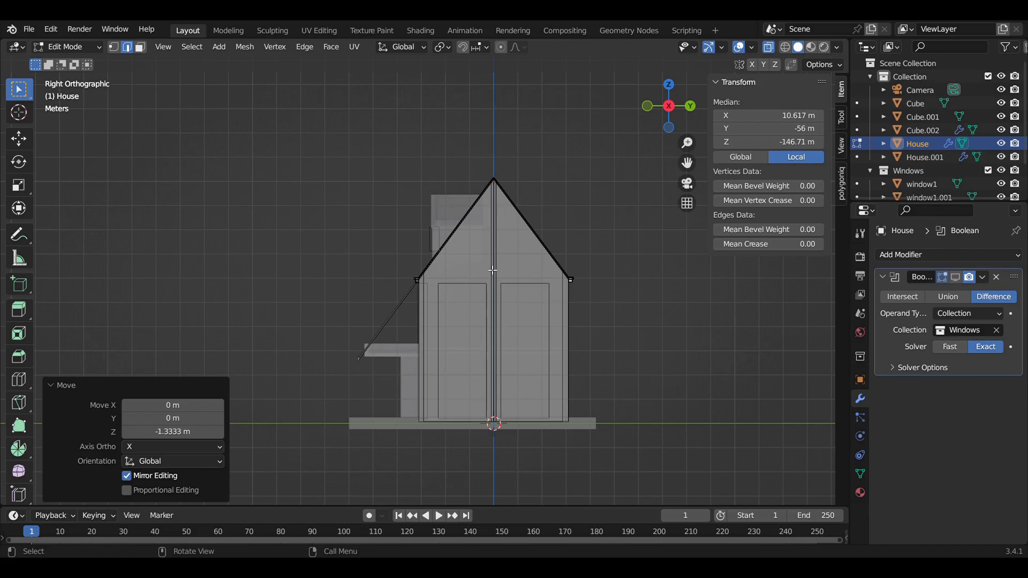
key(alt+z)
scroll(484, 309, up, 3)
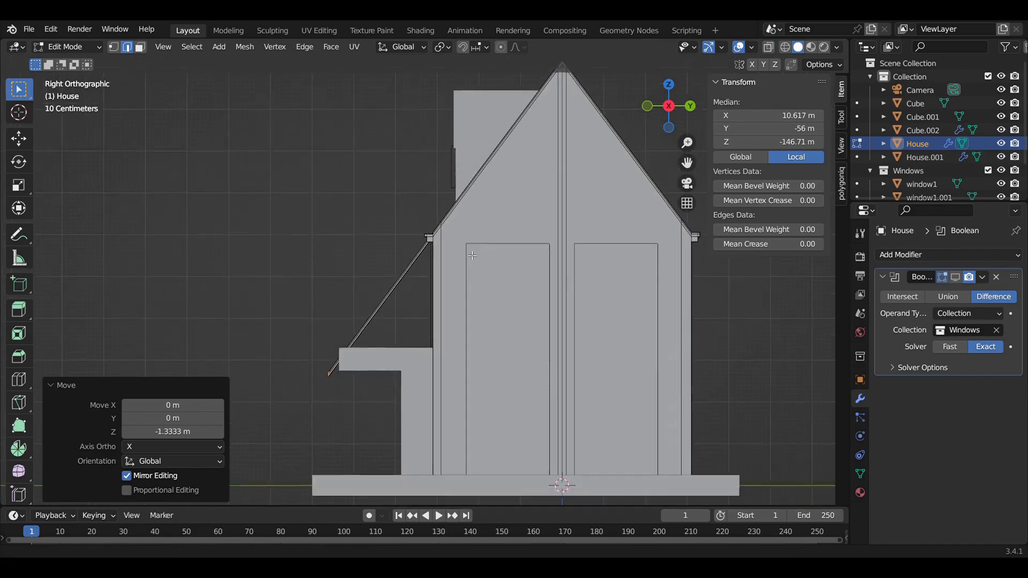
shift+middle_drag(456, 294, 521, 188)
text(gz.5)
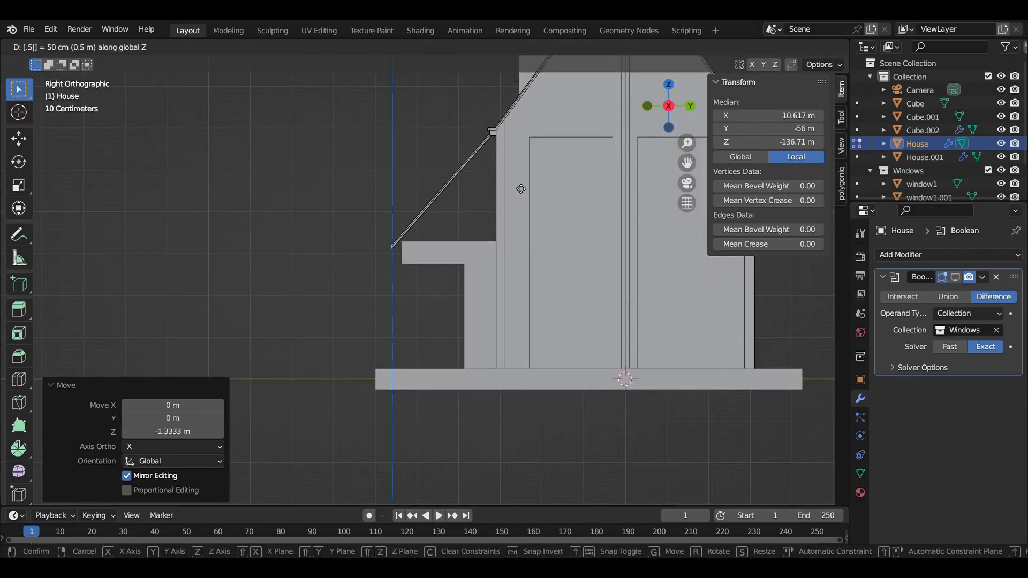
key(Return)
text(gy.3)
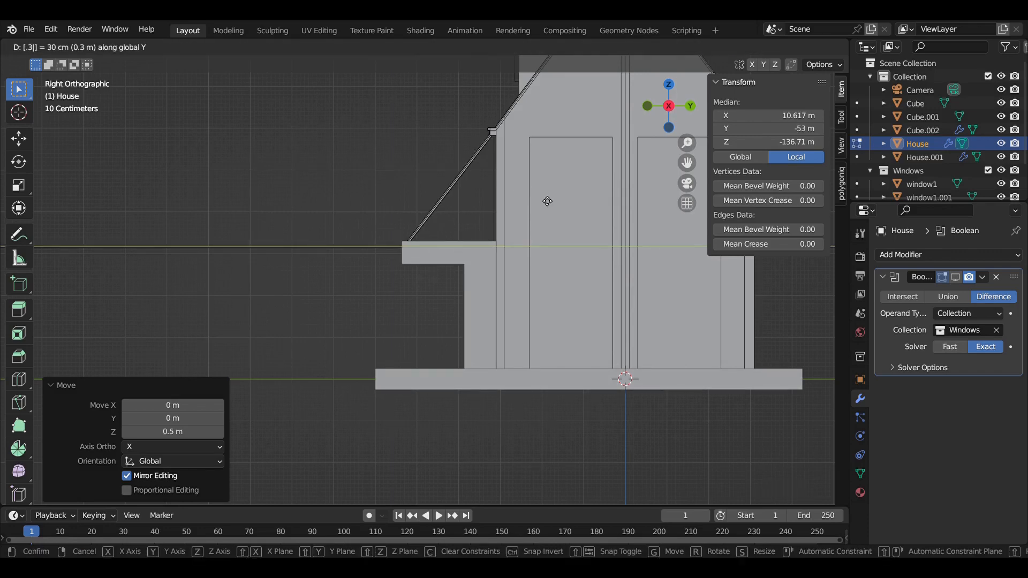
text(7)
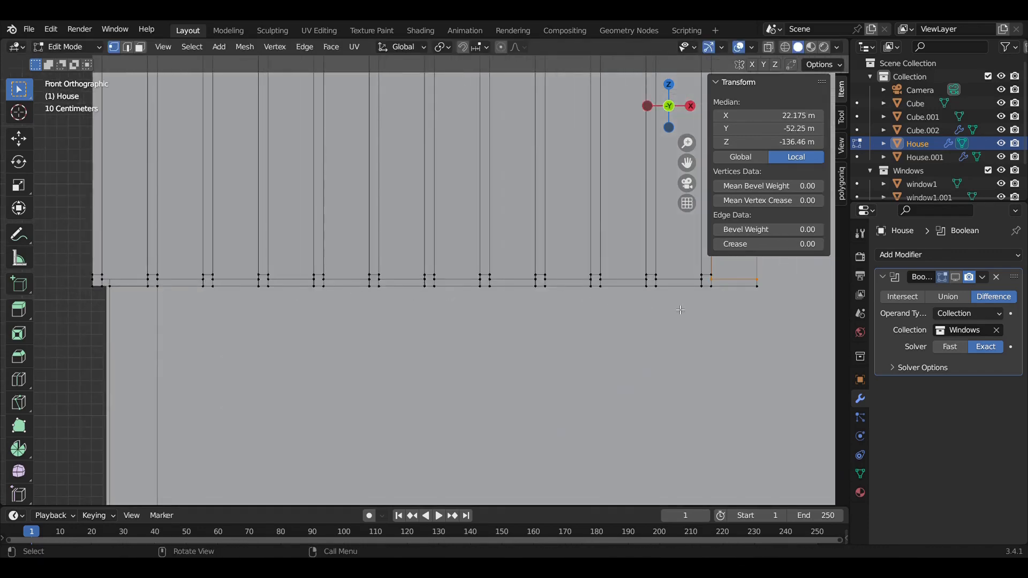
- Fill the open front end of the roof extension with faces along the eave strip and at each rib end
drag(771, 306, 13, 279)
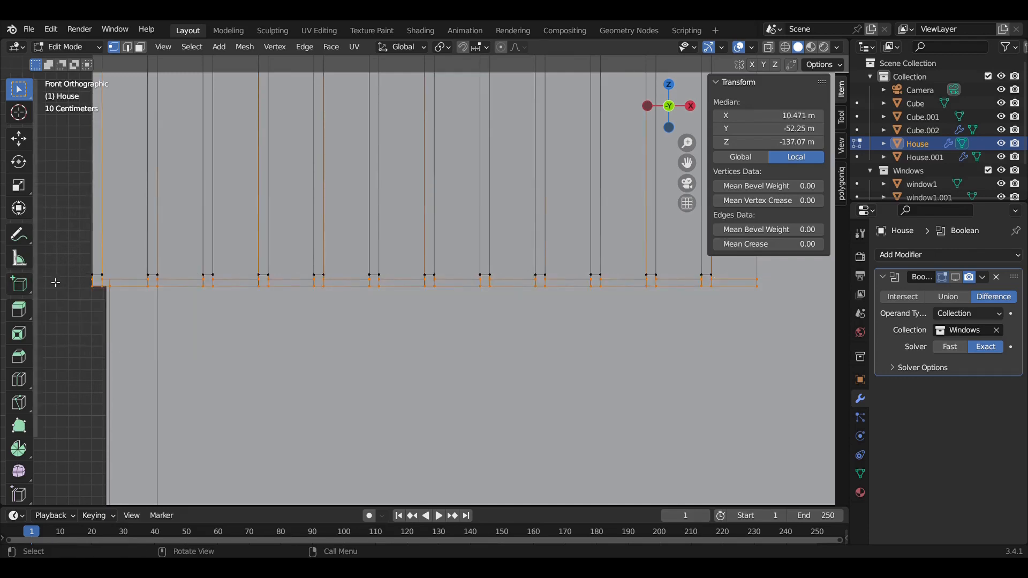
drag(227, 261, 263, 285)
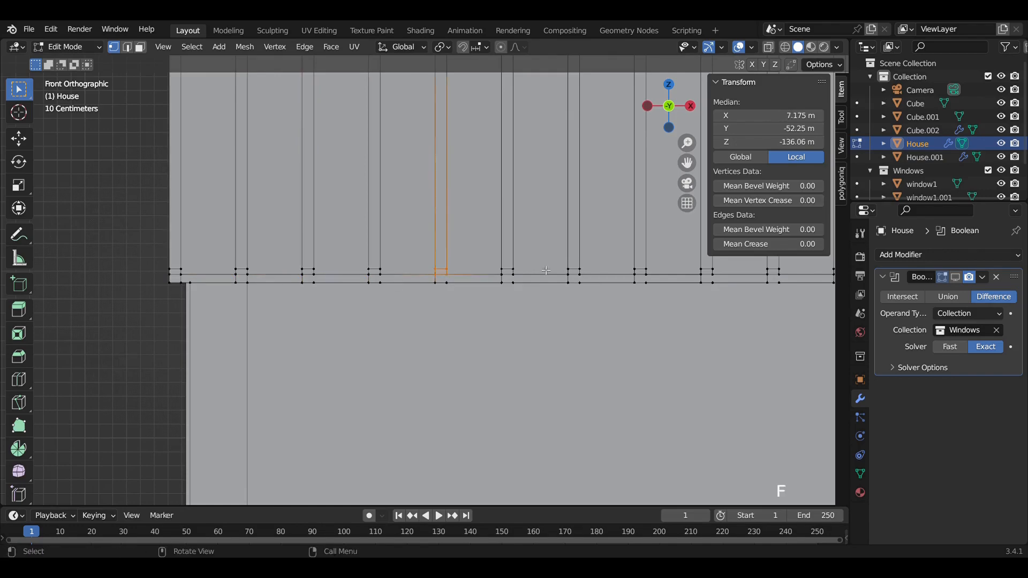
drag(648, 284, 651, 281)
key(f)
shift+middle_drag(653, 284, 303, 292)
drag(328, 267, 373, 287)
middle_drag(533, 283, 550, 339)
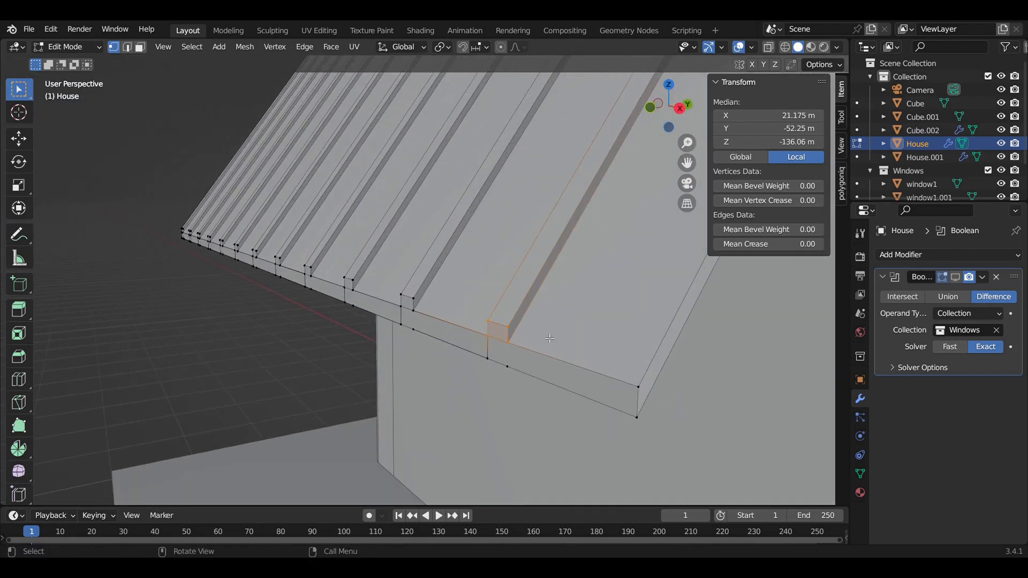
- Fill the open positive-X side of the roof extension with a face between its outer eave edge and the two house-side vertices
drag(671, 443, 673, 445)
scroll(583, 280, down, 4)
shift+middle_drag(583, 281, 615, 375)
scroll(578, 300, up, 4)
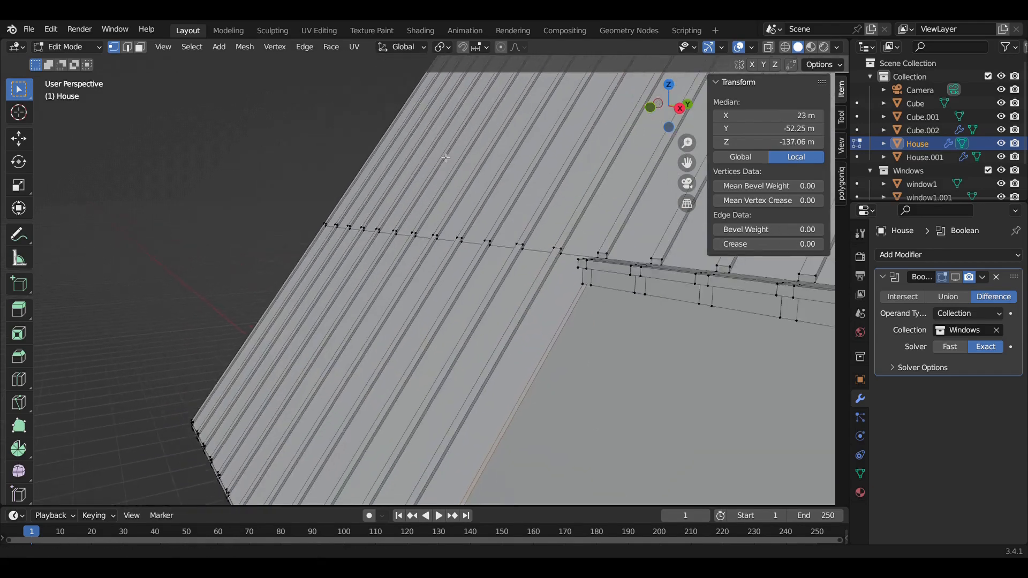
shift+middle_drag(573, 206, 487, 291)
scroll(456, 198, up, 1)
scroll(458, 198, up, 3)
key(alt+z)
scroll(583, 151, up, 2)
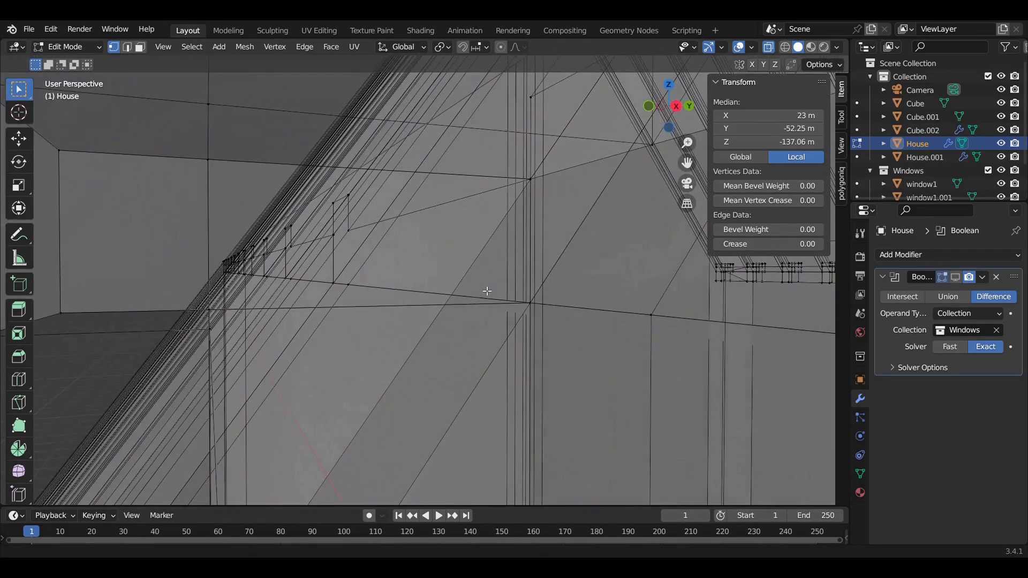
shift+click(539, 187)
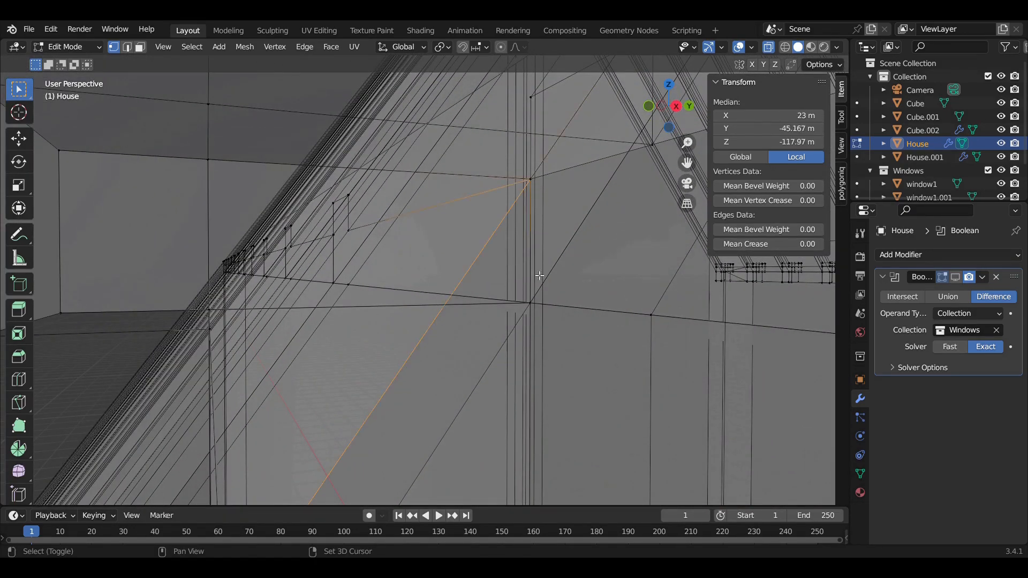
shift+click(536, 306)
scroll(536, 306, down, 2)
shift+middle_drag(482, 299, 540, 142)
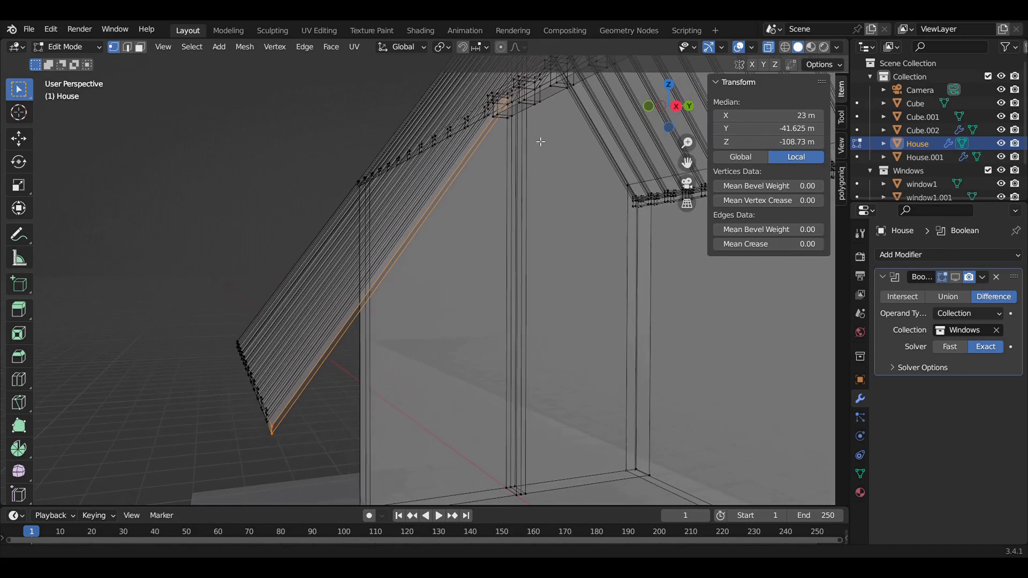
key(f)
key(alt+z)
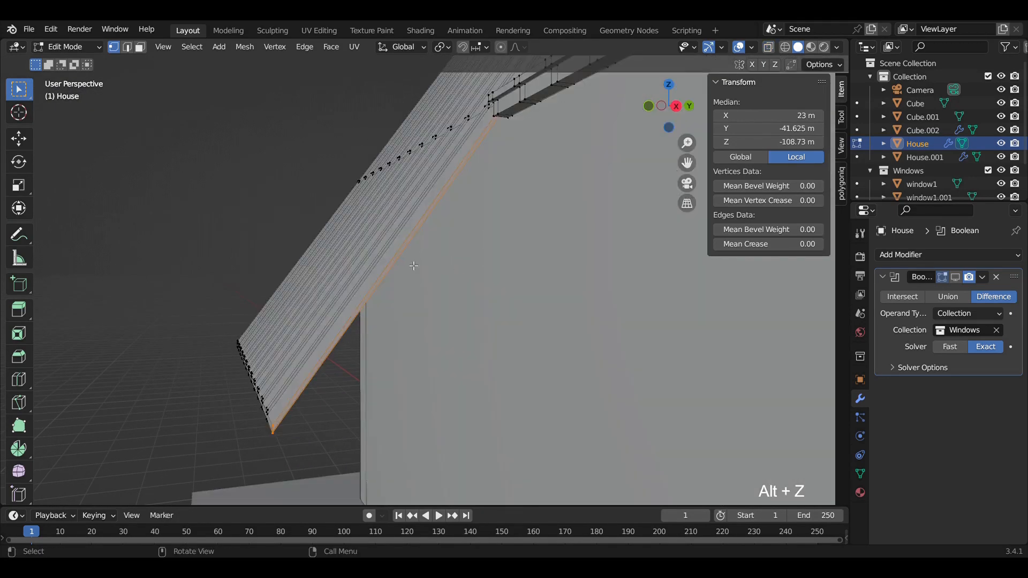
- Extrude the front end faces of the roof extension's eave 0.15 m outward
middle_drag(468, 268, 364, 336)
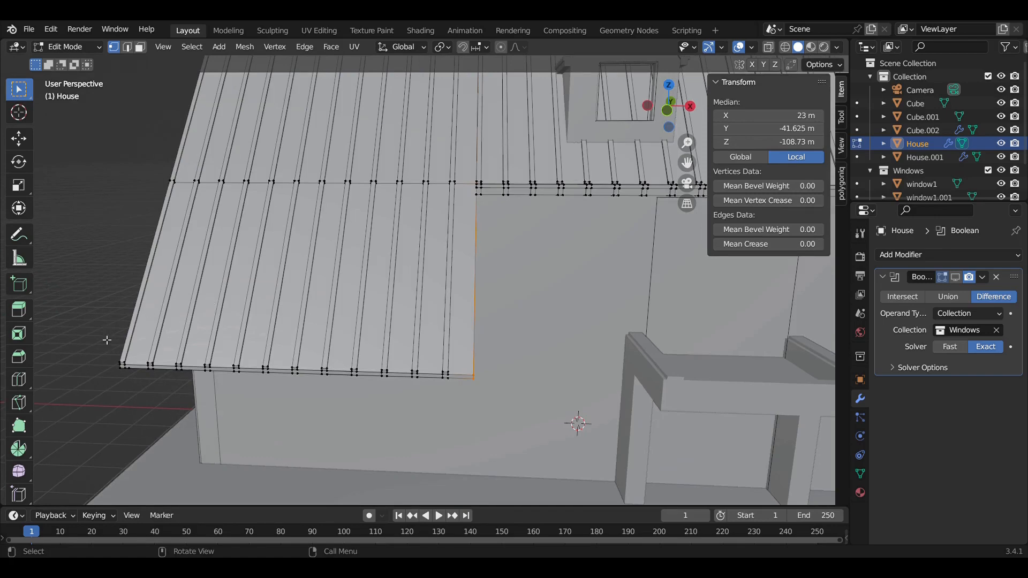
drag(107, 340, 530, 437)
middle_drag(479, 369, 412, 347)
scroll(412, 347, up, 3)
key(3)
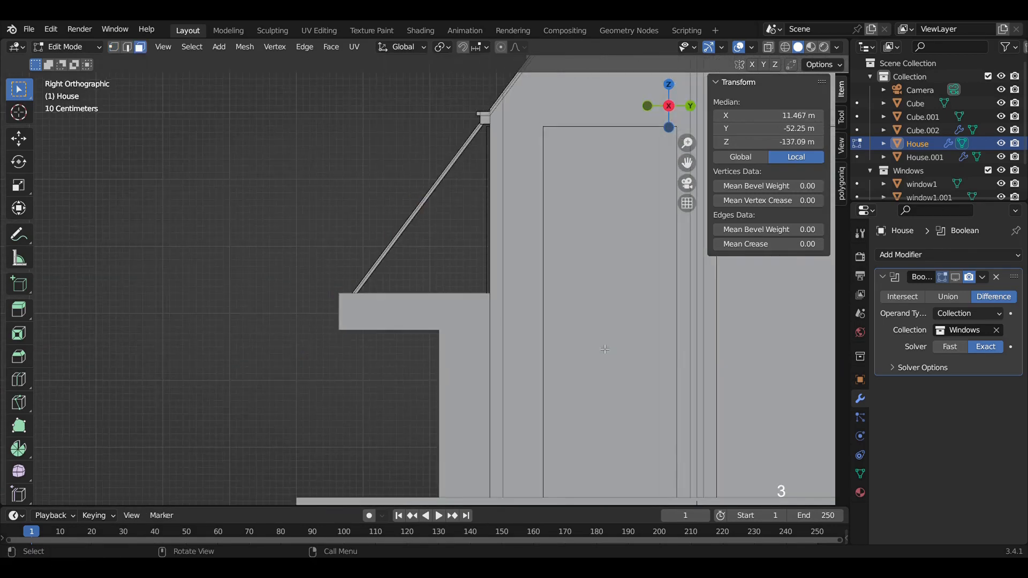
key(alt+z)
shift+middle_drag(489, 268, 567, 198)
text(e-.1)
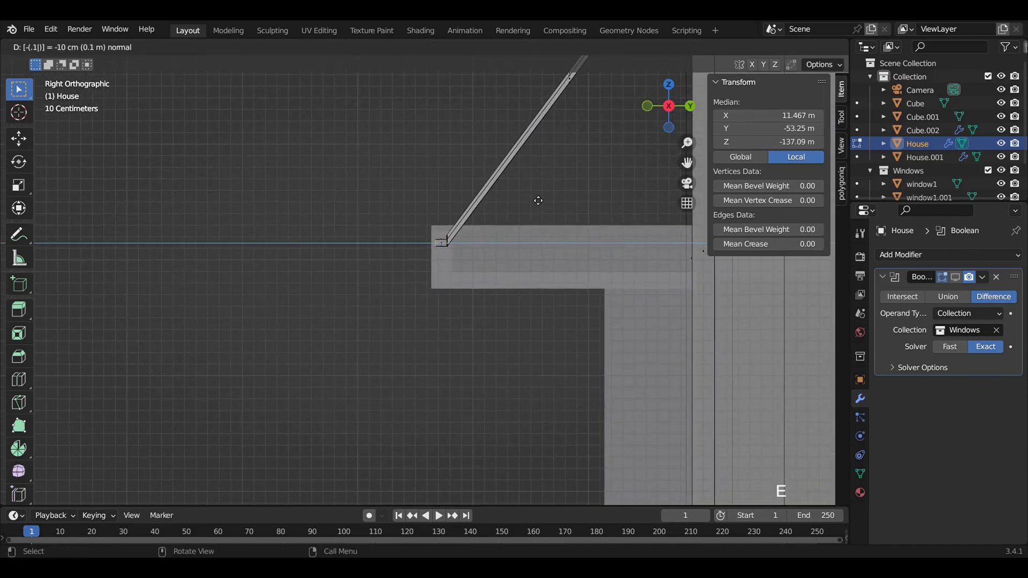
- Extrude the eave's front faces again by -0.05 m along Y
text(e)
text(-.05)
text(y)
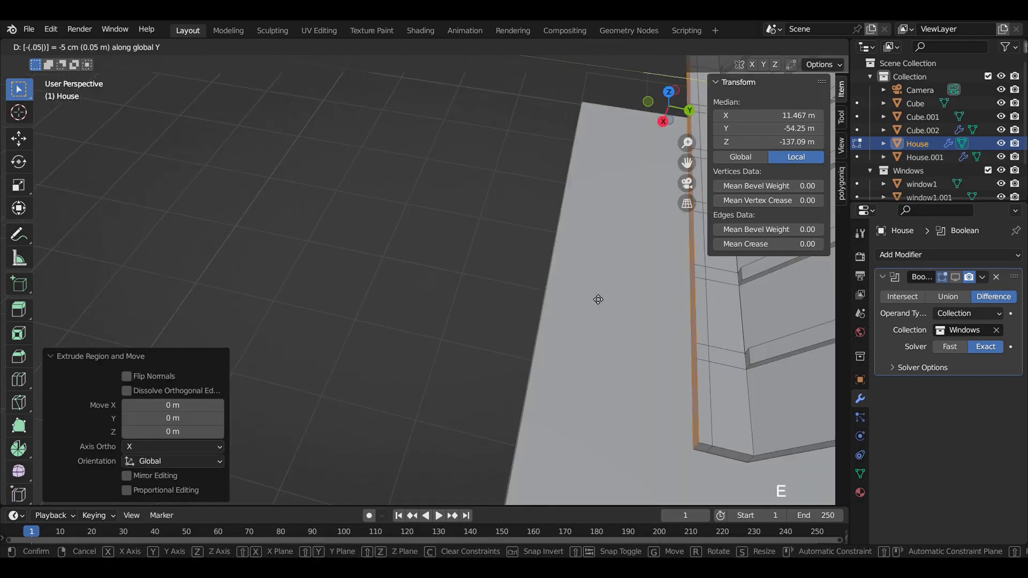
key(Return)
- Isolate the house and extrude the underside faces of the 0.15 m eave strip -0.15 m along Z to form a beam
middle_drag(727, 293, 664, 332)
key(ctrl+KP_7)
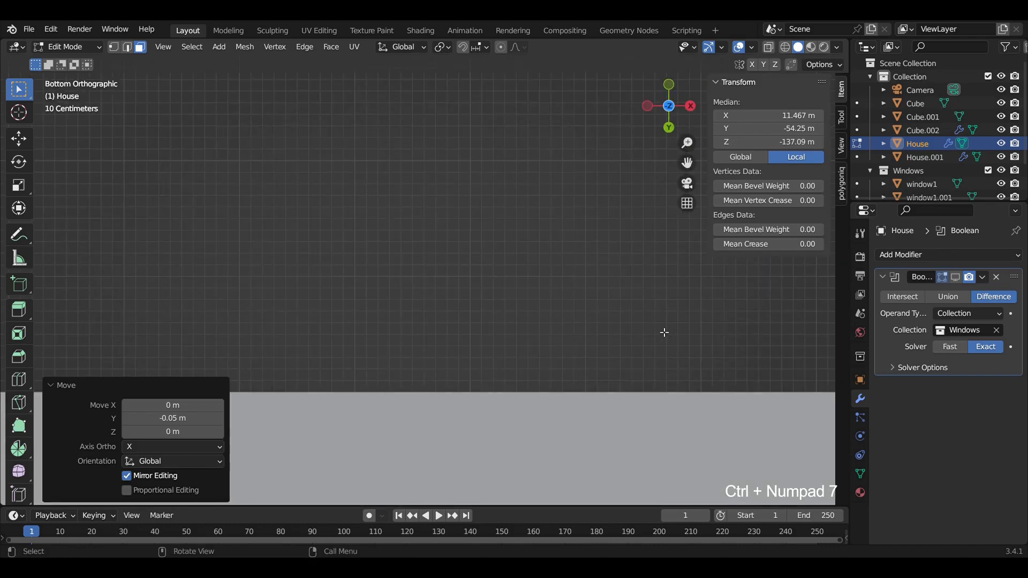
key(alt+z)
scroll(521, 337, down, 3)
shift+middle_drag(527, 312, 642, 227)
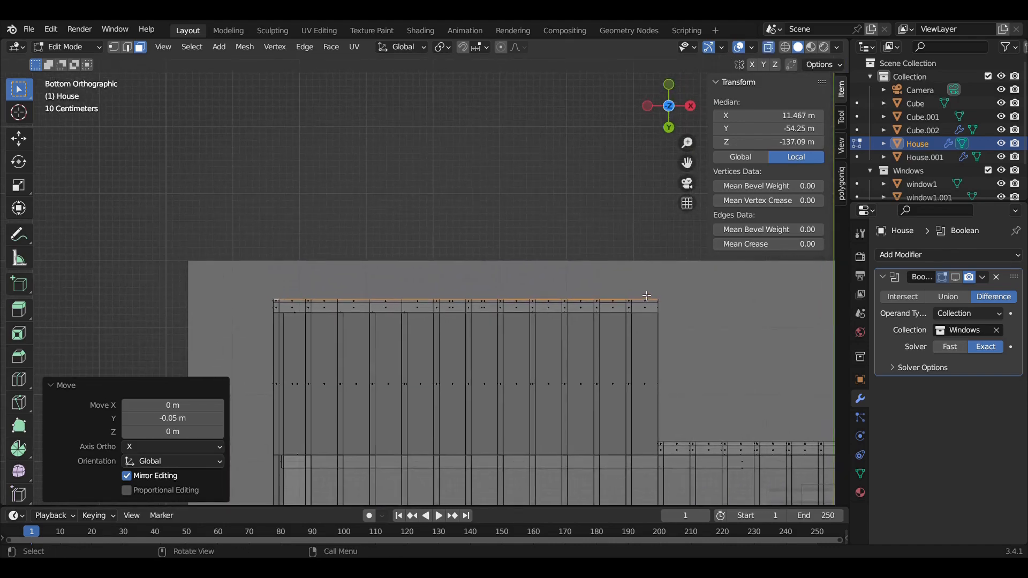
key(KP_Divide)
drag(654, 212, 198, 232)
scroll(318, 204, down, 1)
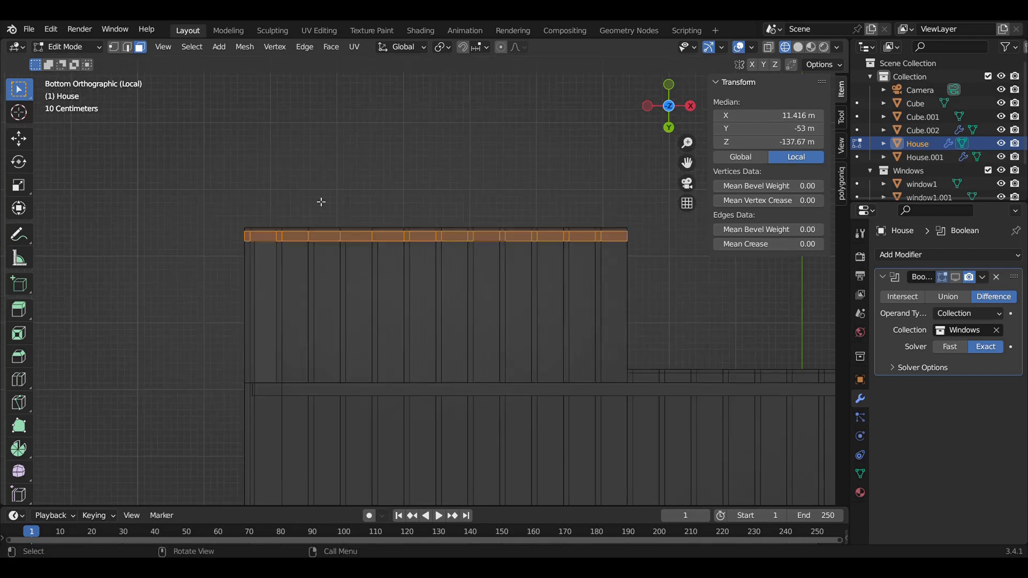
middle_drag(321, 201, 457, 265)
text(ez)
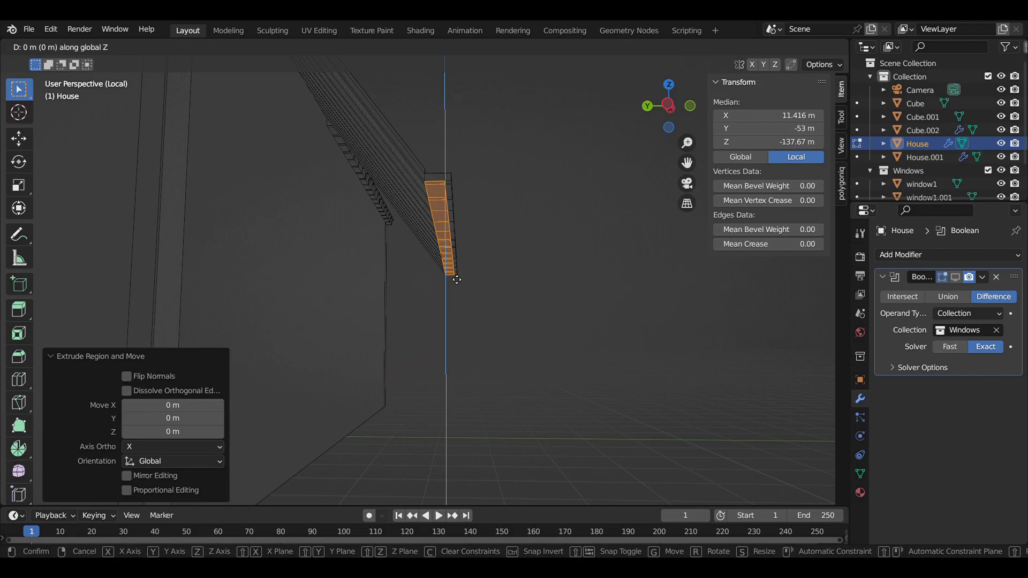
text(-.15)
key(Return)
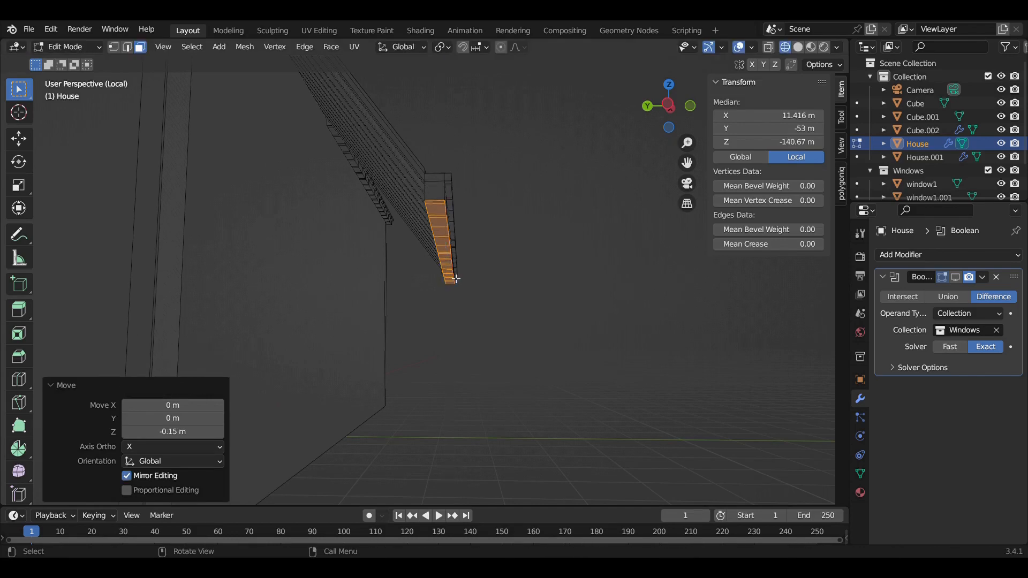
- Extrude the house-facing faces of the new eave beam 0.15 m toward the wall
middle_drag(687, 278, 377, 305)
key(KP_3)
click(365, 271)
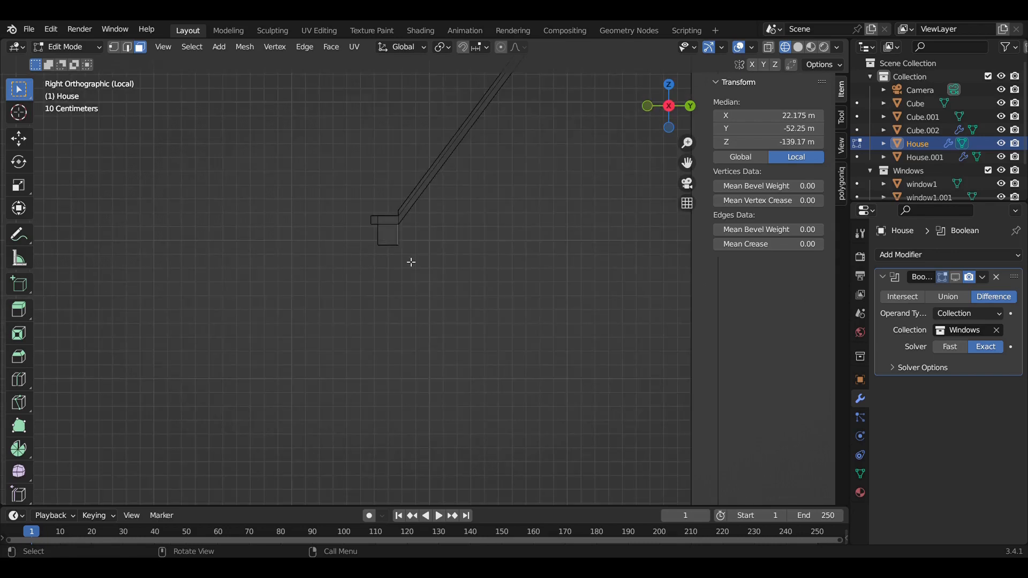
drag(396, 236, 435, 253)
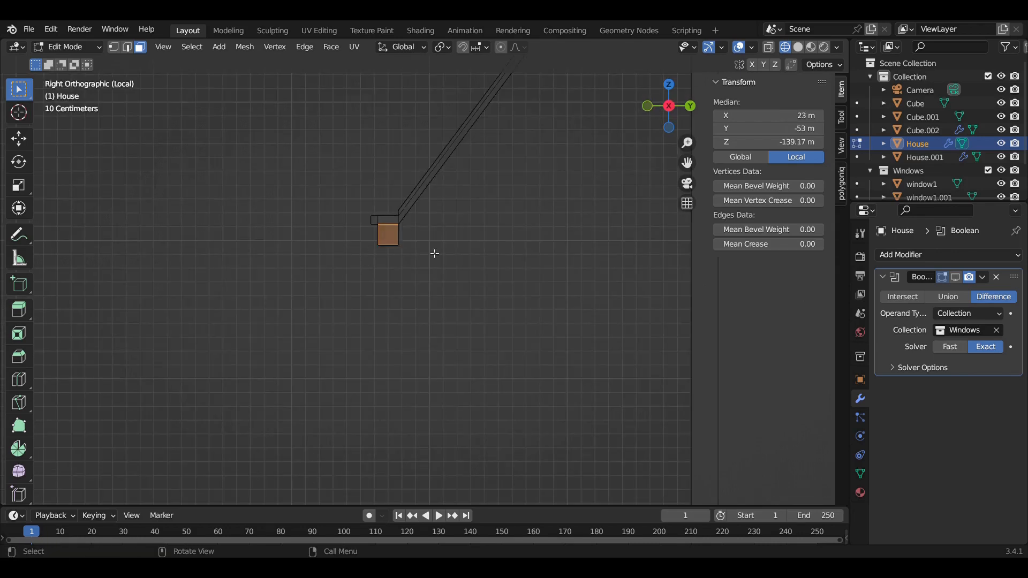
key(alt+z)
scroll(410, 234, up, 3)
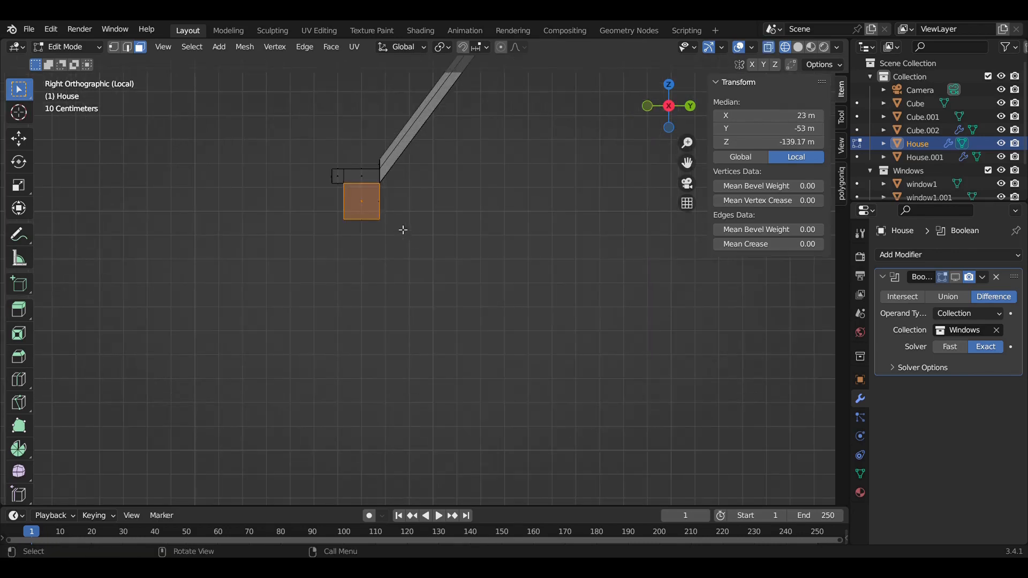
drag(395, 215, 379, 194)
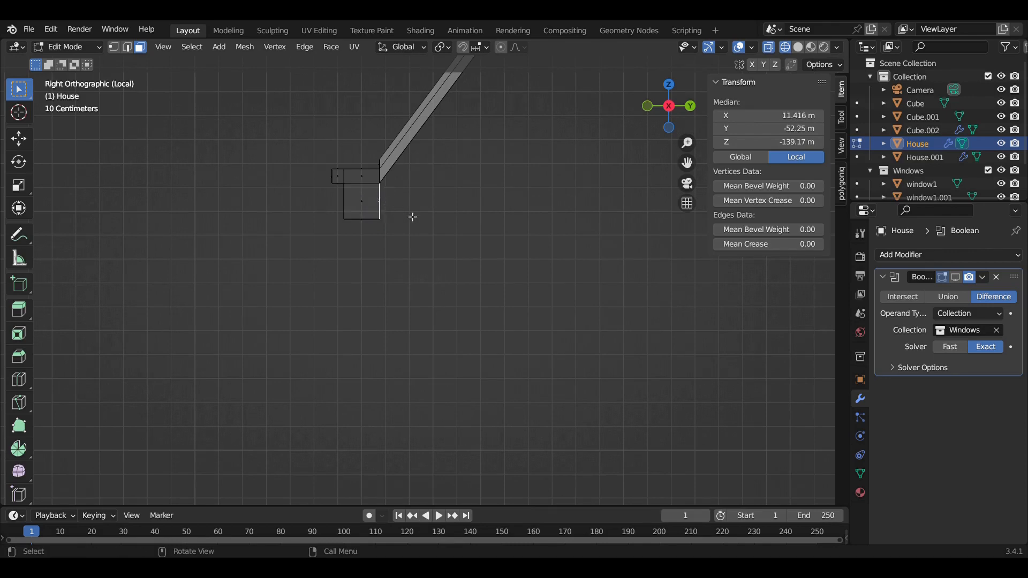
middle_drag(447, 228, 395, 236)
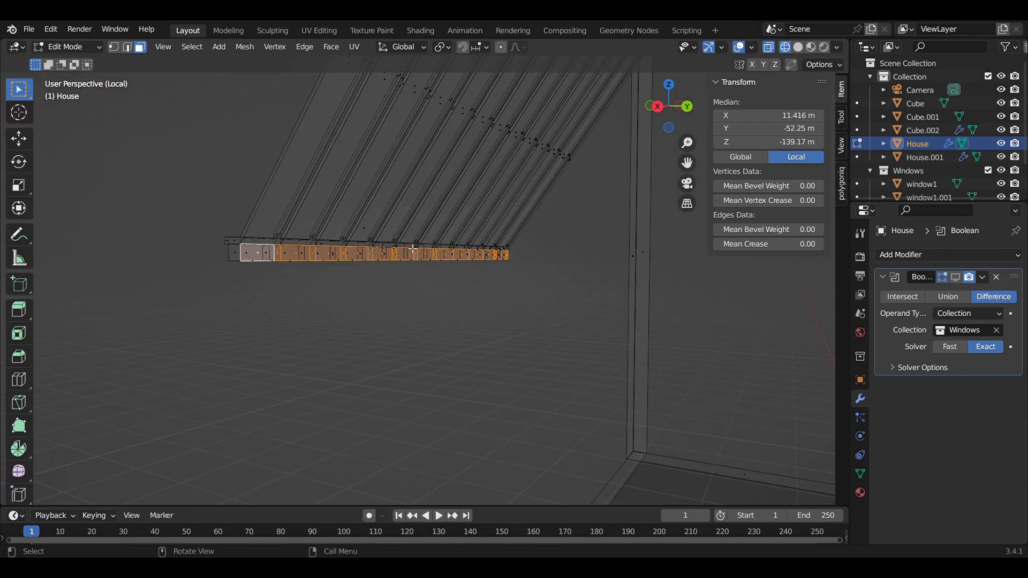
middle_drag(397, 281, 461, 290)
text(e)
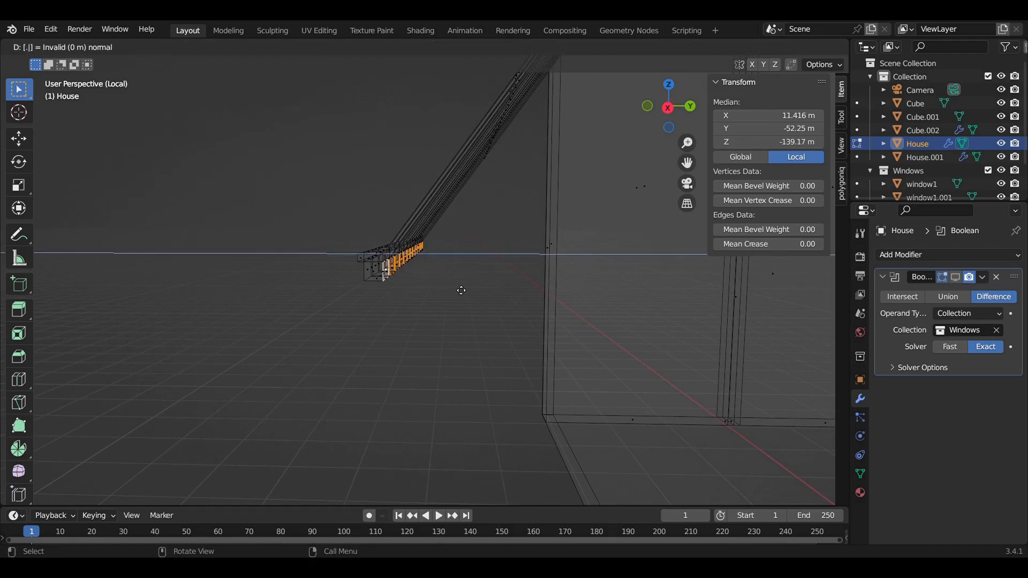
text(.15)
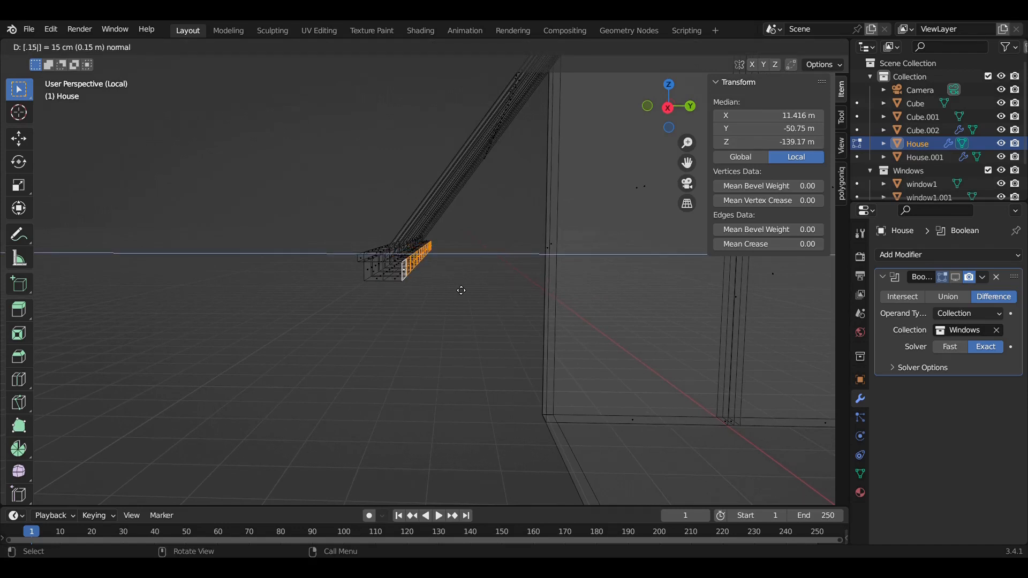
key(Return)
- Extrude the house-side underside faces of the new eave beam 3 m down to form the front wall of the extension
key(KP_3)
scroll(460, 289, up, 3)
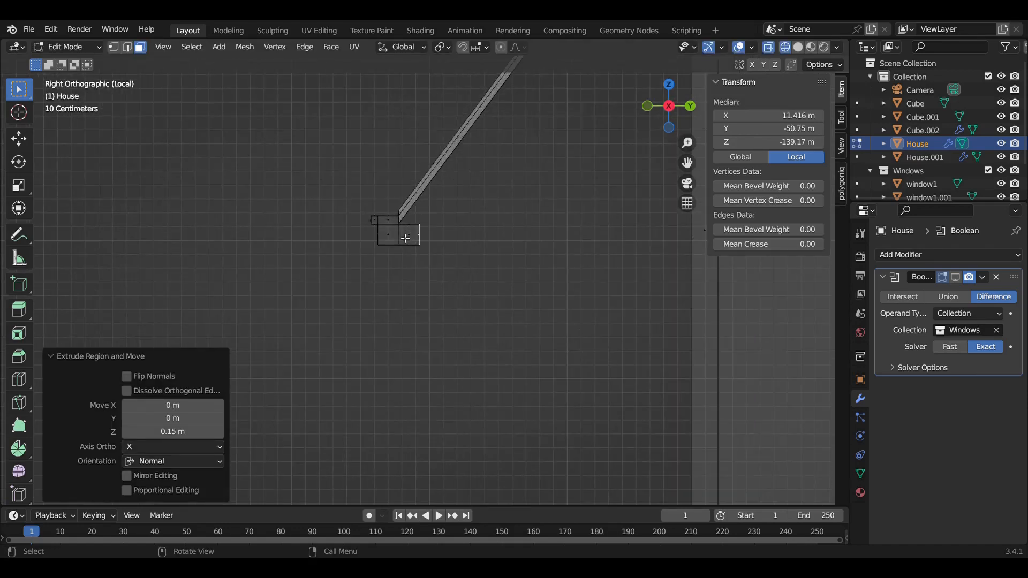
drag(403, 243, 436, 259)
scroll(436, 259, down, 3)
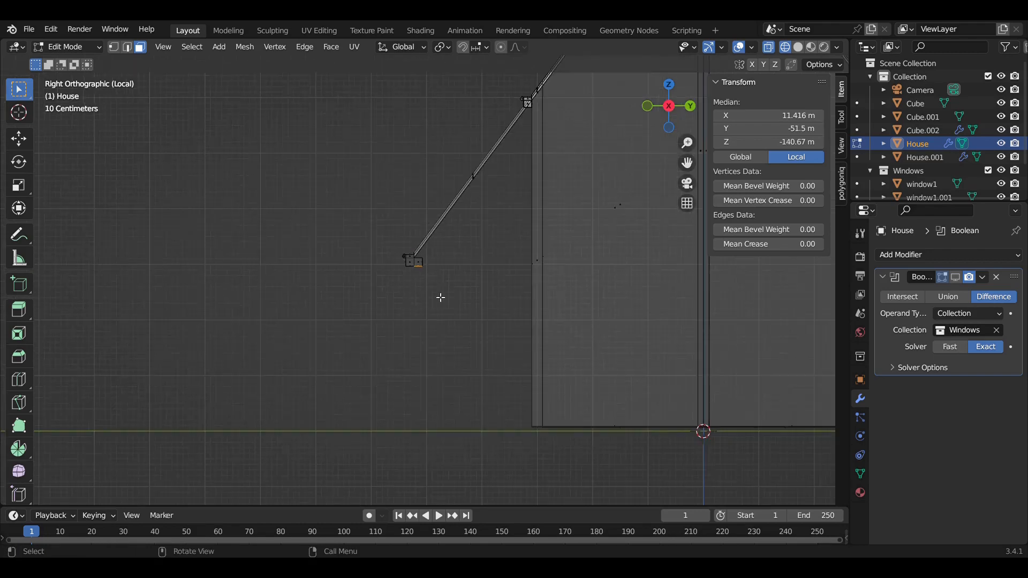
shift+middle_drag(441, 293, 423, 202)
scroll(423, 203, up, 3)
text(e)
text(3)
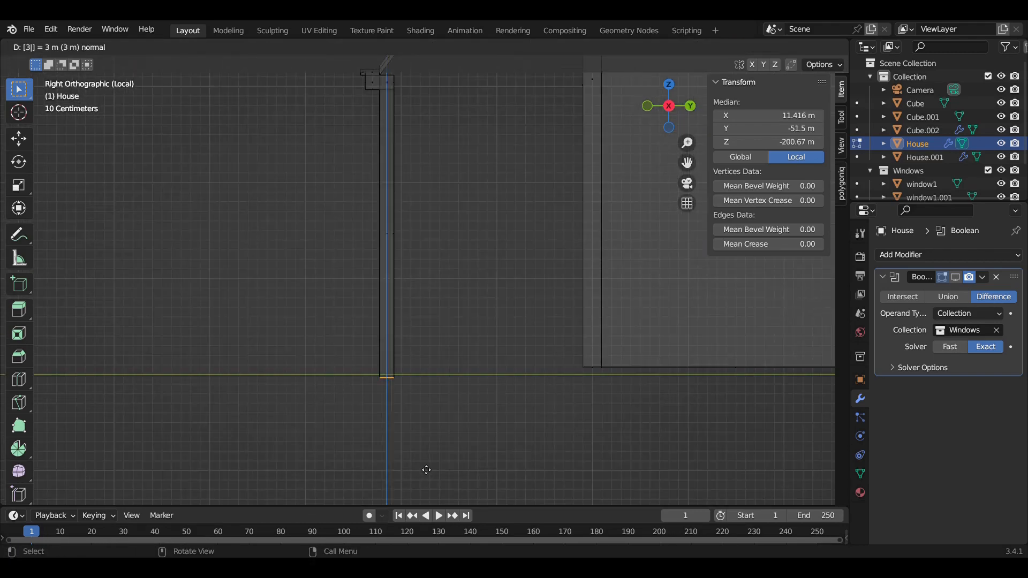
key(Return)
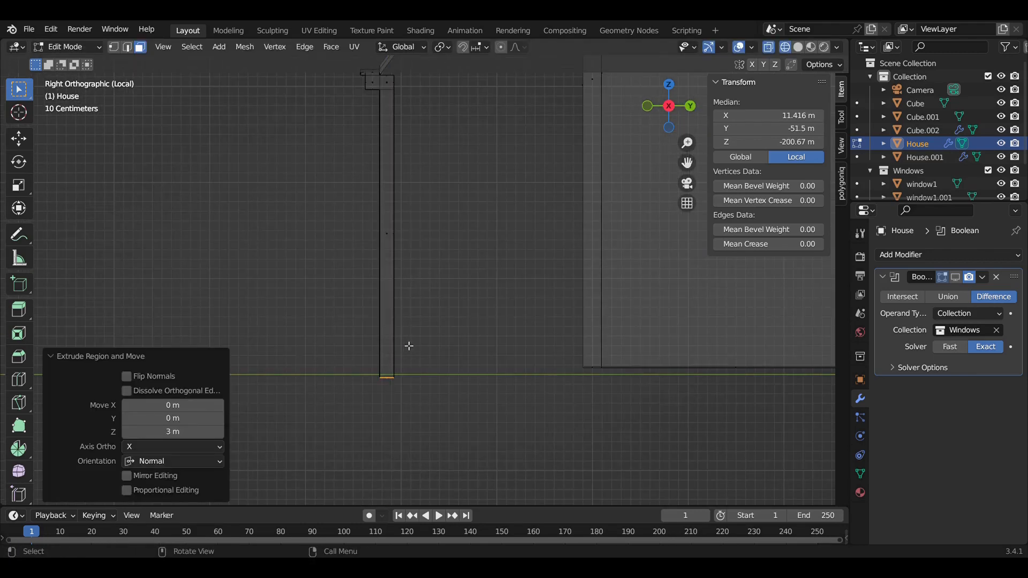
middle_drag(410, 345, 486, 259)
- Add one centred loop cut through the end strip of the roof extension and front wall, on the side nearest the entrance
key(Tab)
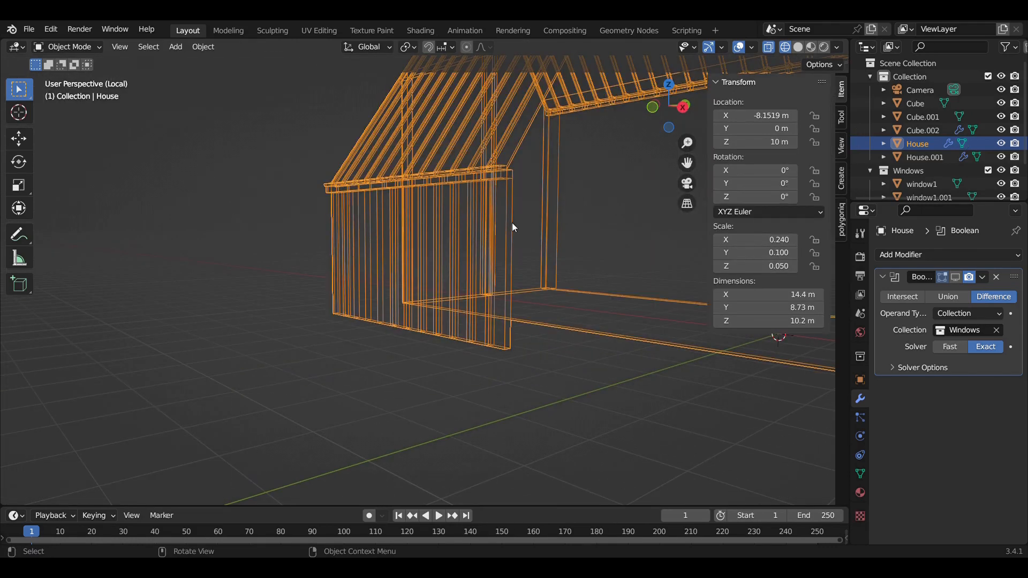
key(Tab)
key(alt+z)
middle_drag(514, 225, 511, 307)
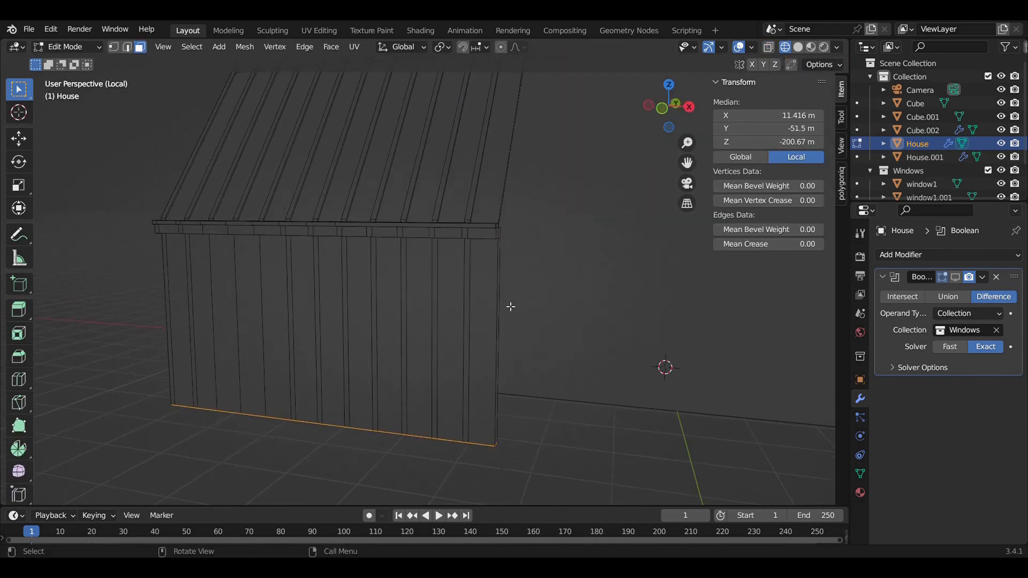
scroll(511, 306, down, 3)
click(481, 142)
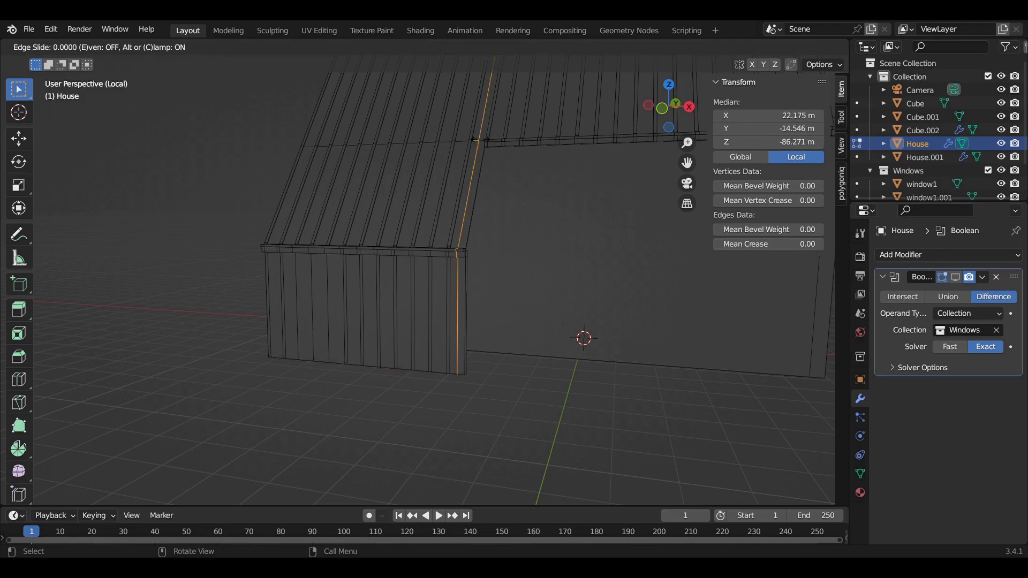
right_click(484, 143)
middle_drag(505, 278, 371, 287)
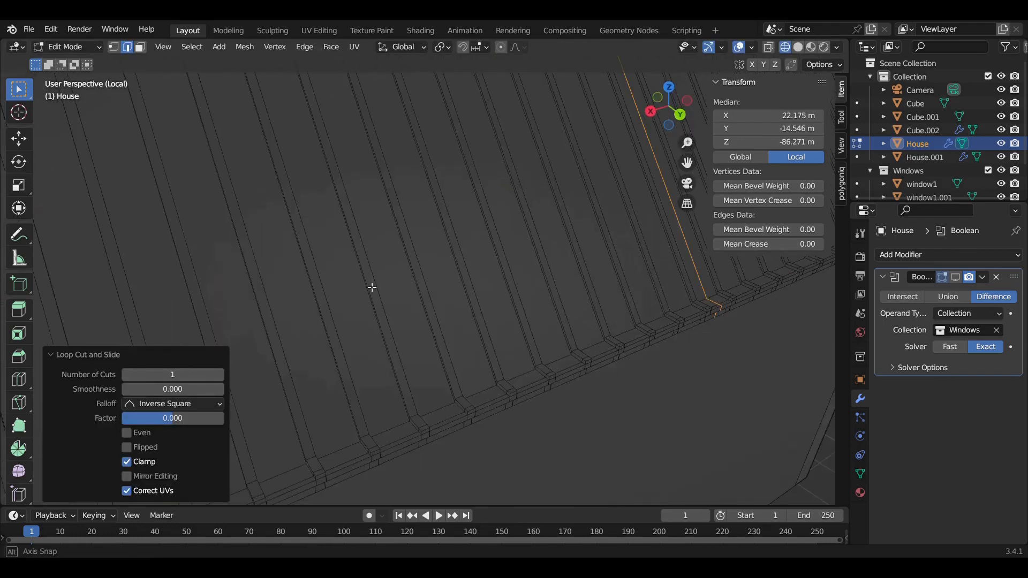
scroll(465, 265, up, 3)
scroll(466, 264, down, 1)
middle_drag(441, 248, 367, 278)
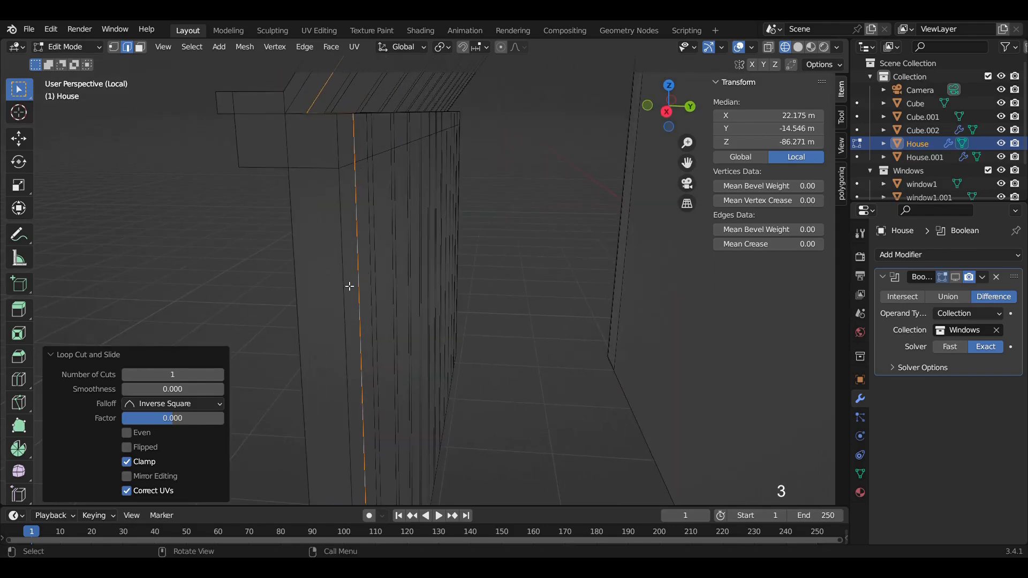
- Extrude the narrow back face at the front wall's end, together with the beam face above it, 2.1 m toward the house
key(3)
click(353, 287)
middle_drag(354, 287, 336, 285)
shift+click(348, 200)
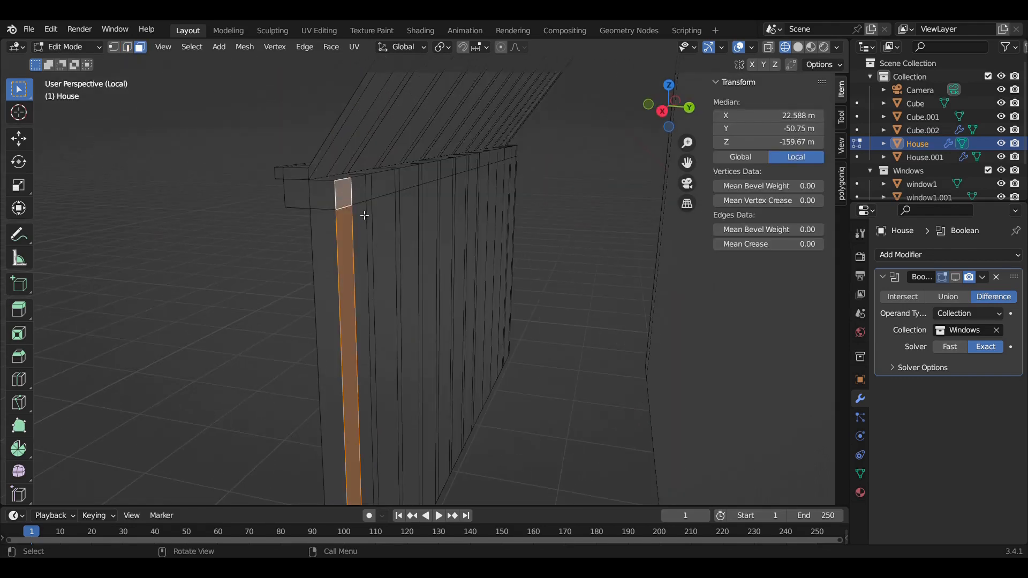
middle_drag(373, 227, 431, 267)
key(e)
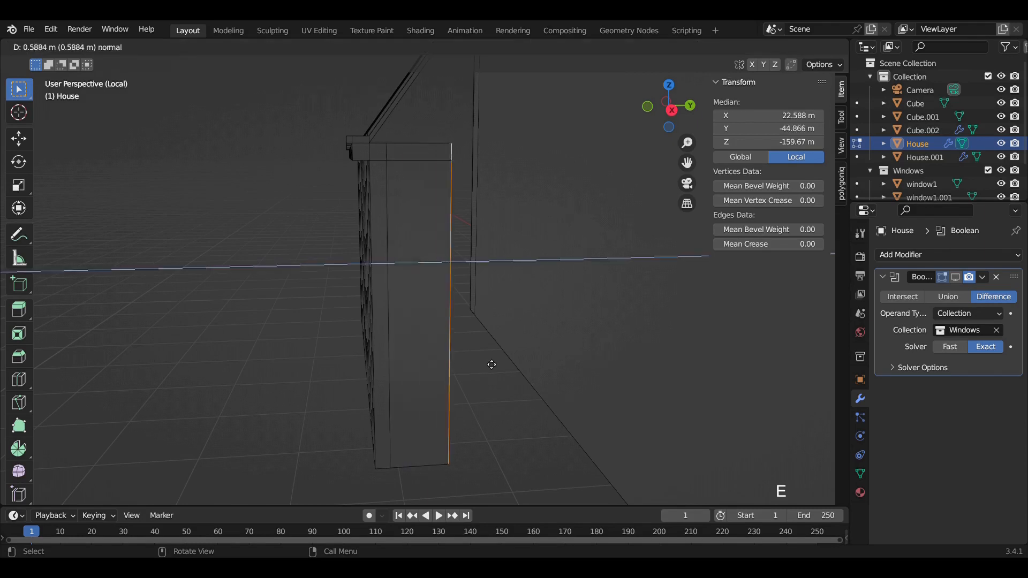
click(624, 362)
middle_drag(530, 362, 454, 384)
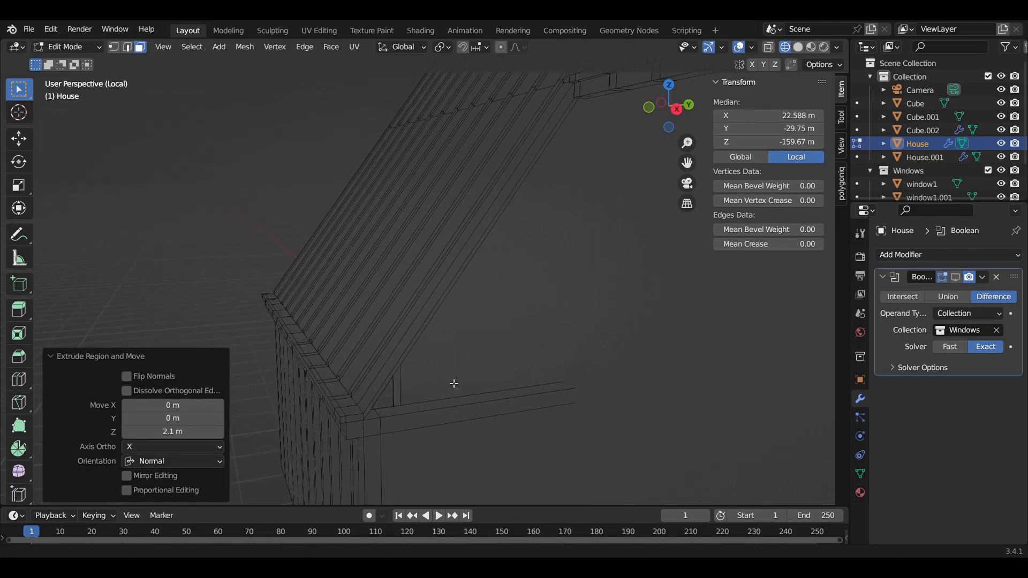
- Extrude the underside face of the end roof strip downward and flatten it by scaling to 0 along Z
middle_drag(484, 286, 523, 292)
scroll(467, 279, up, 3)
click(472, 278)
scroll(514, 293, down, 3)
key(e)
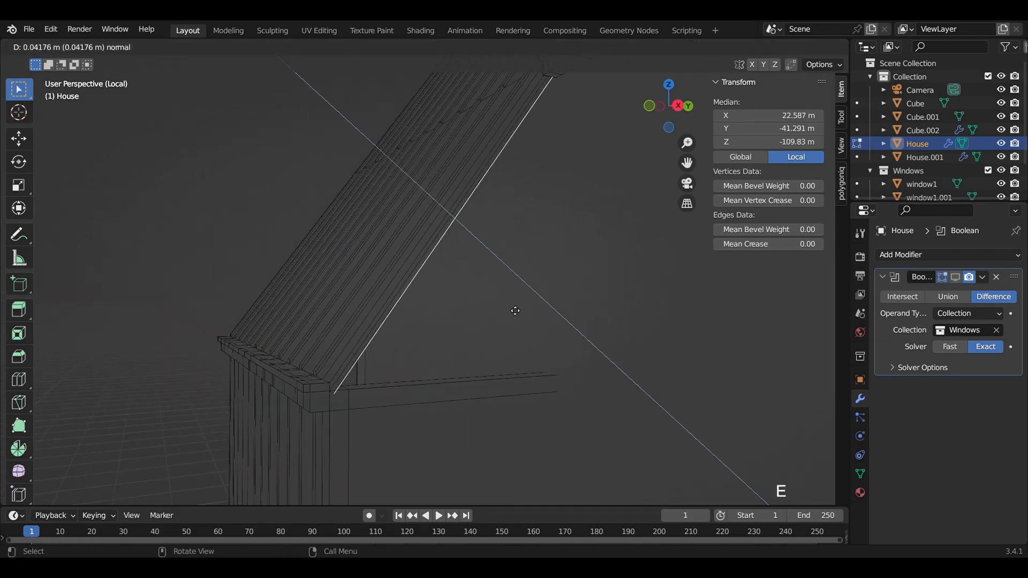
key(z)
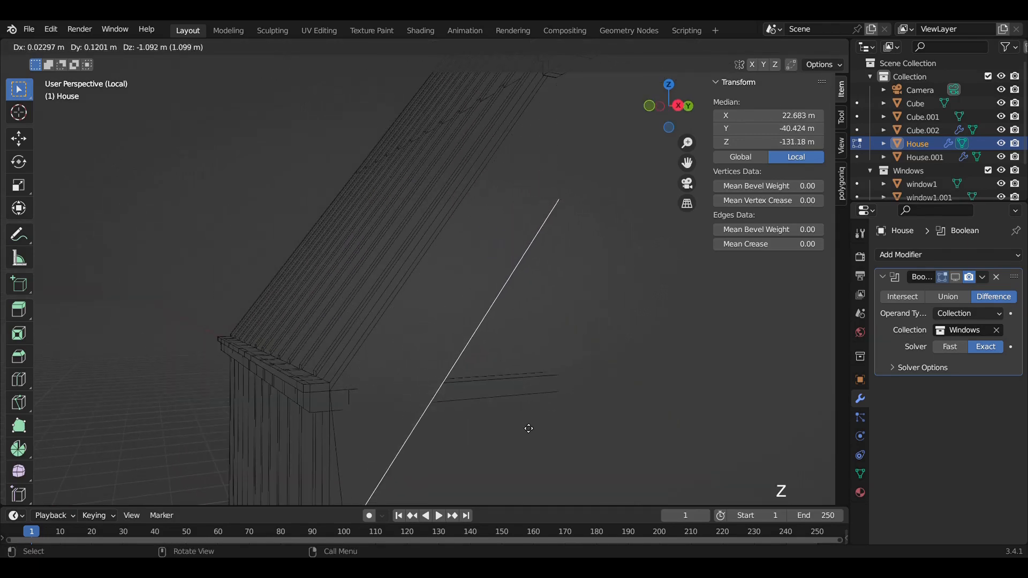
click(526, 429)
key(s)
key(z)
key(0)
key(Return)
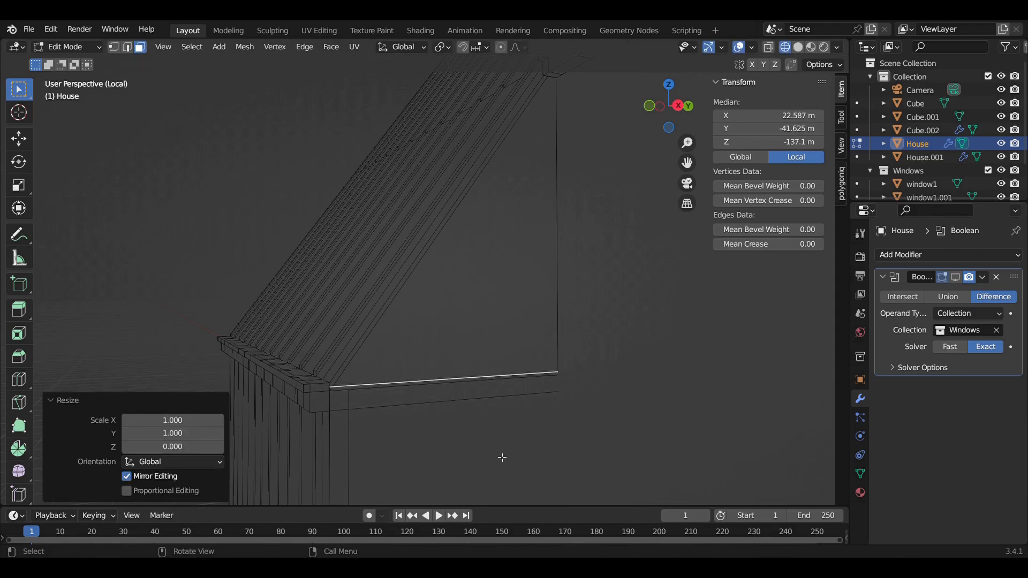
- Move the flattened face -0.028238 m along Z onto the top of the new side wall and check the fit
key(KP_3)
scroll(504, 458, up, 6)
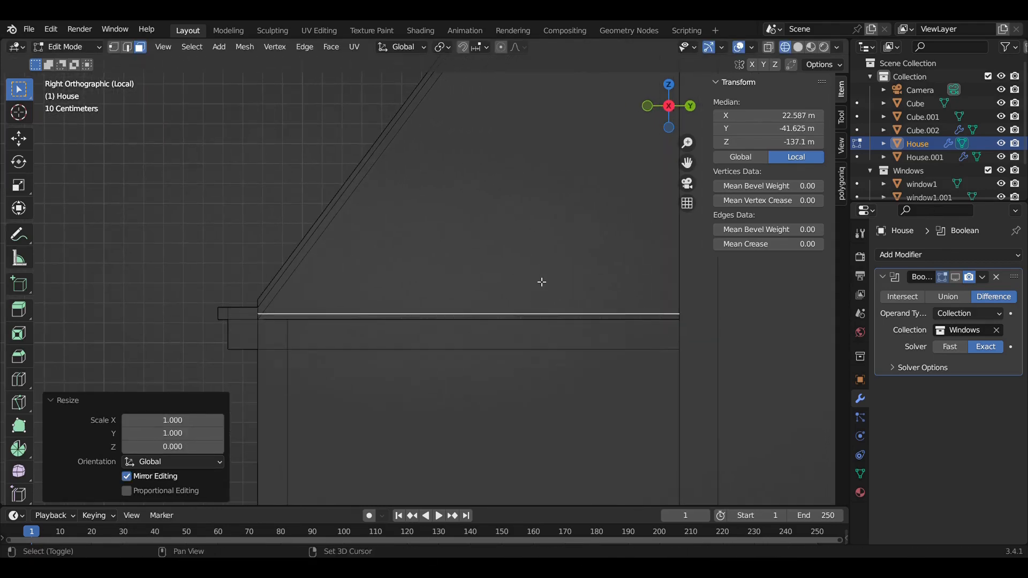
scroll(549, 214, up, 3)
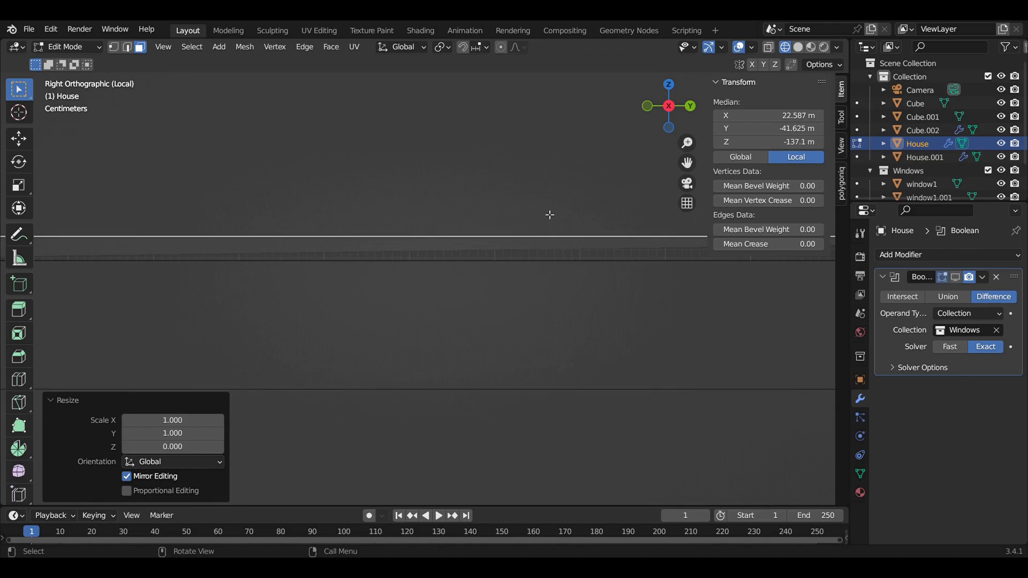
key(g)
key(z)
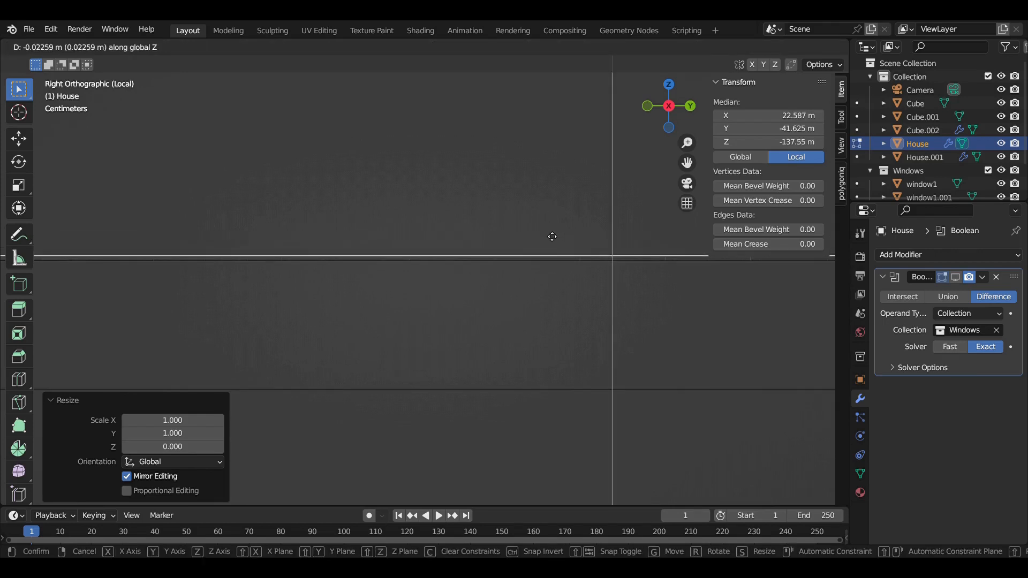
click(552, 239)
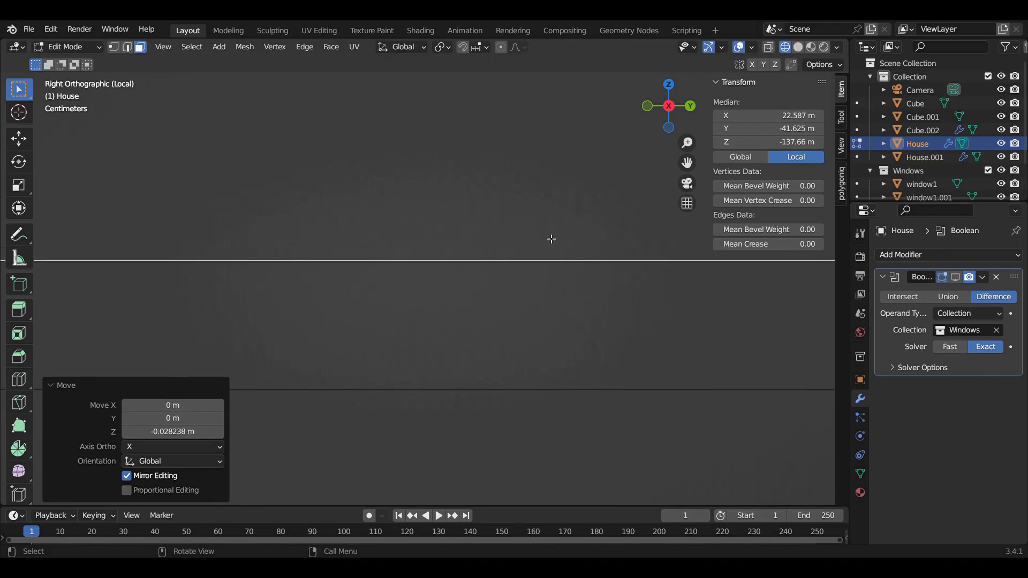
scroll(551, 239, down, 5)
middle_drag(537, 239, 502, 257)
key(alt+z)
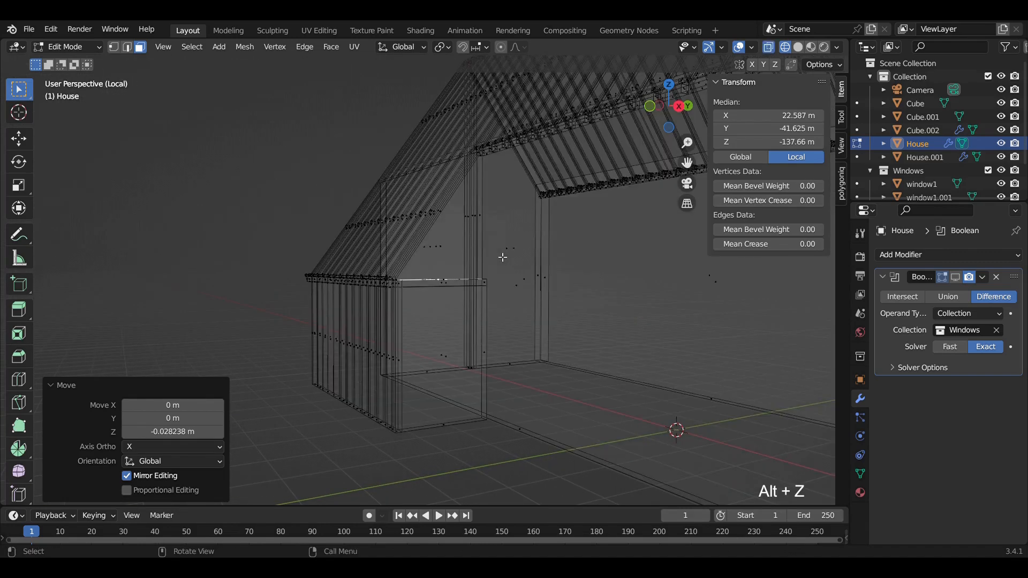
scroll(494, 261, up, 6)
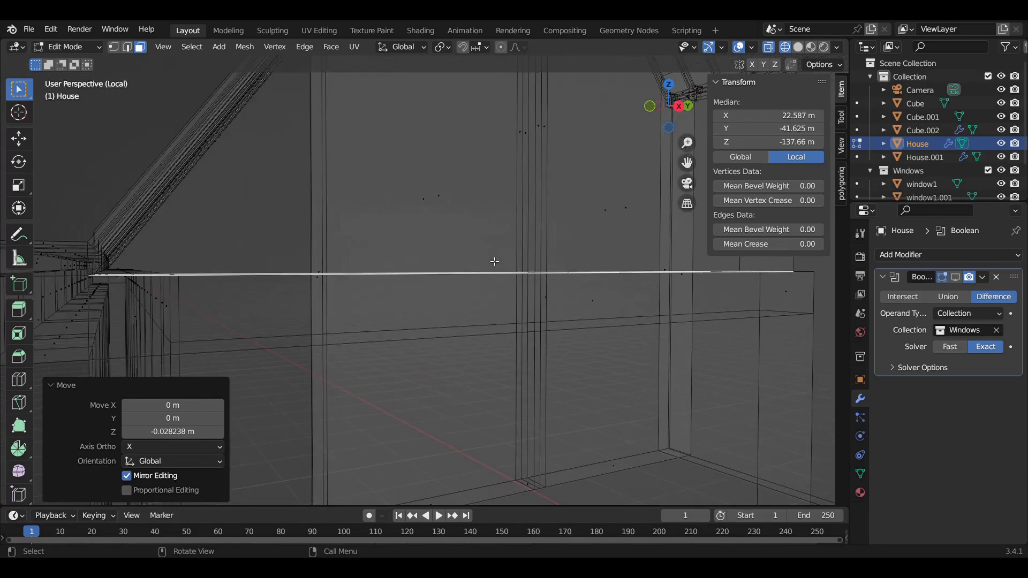
scroll(494, 261, down, 8)
key(alt+z)
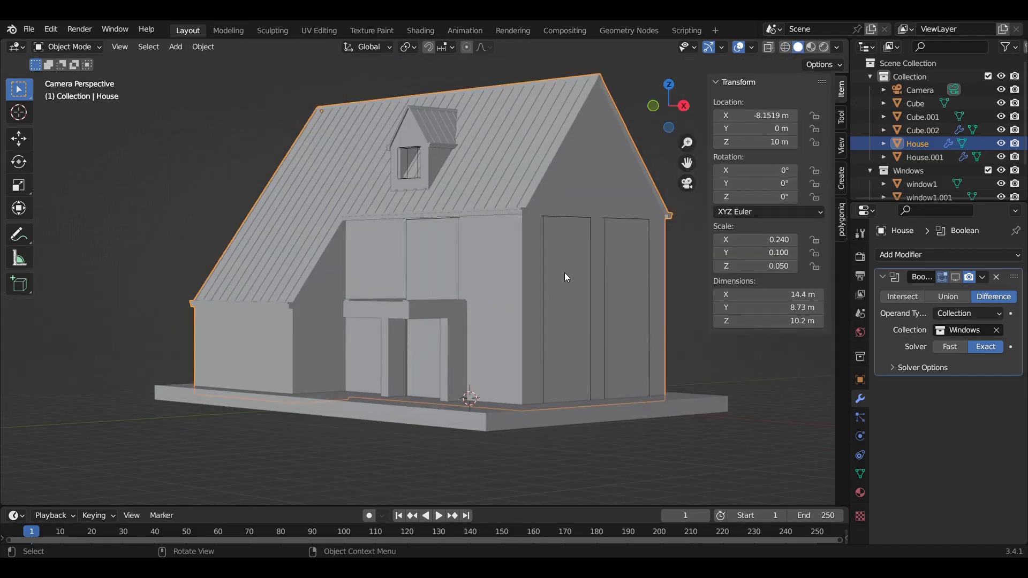
- Add an Archipack window using the 120x110 flat 2 preset
middle_drag(565, 275, 554, 272)
scroll(535, 274, up, 4)
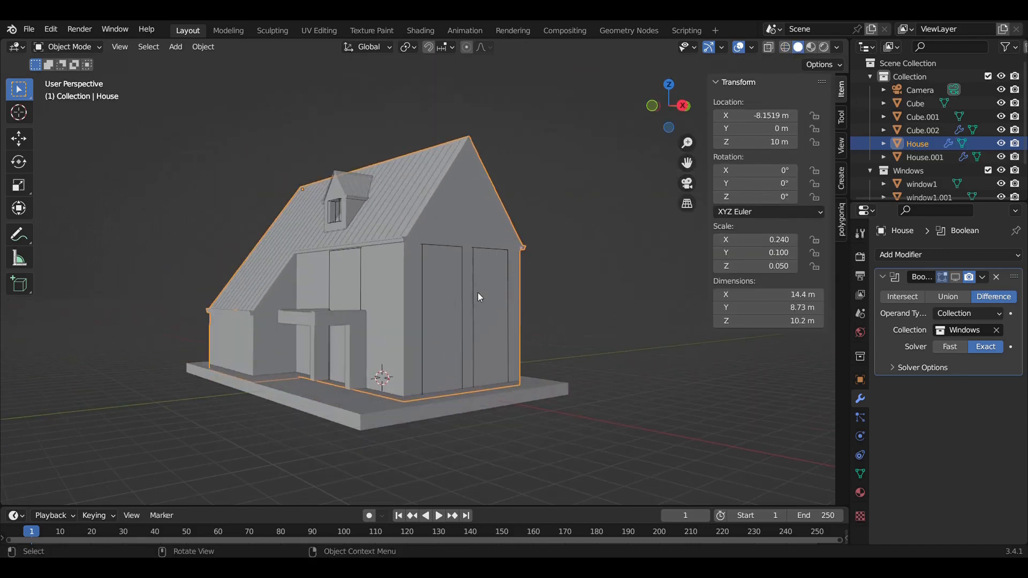
scroll(270, 321, up, 1)
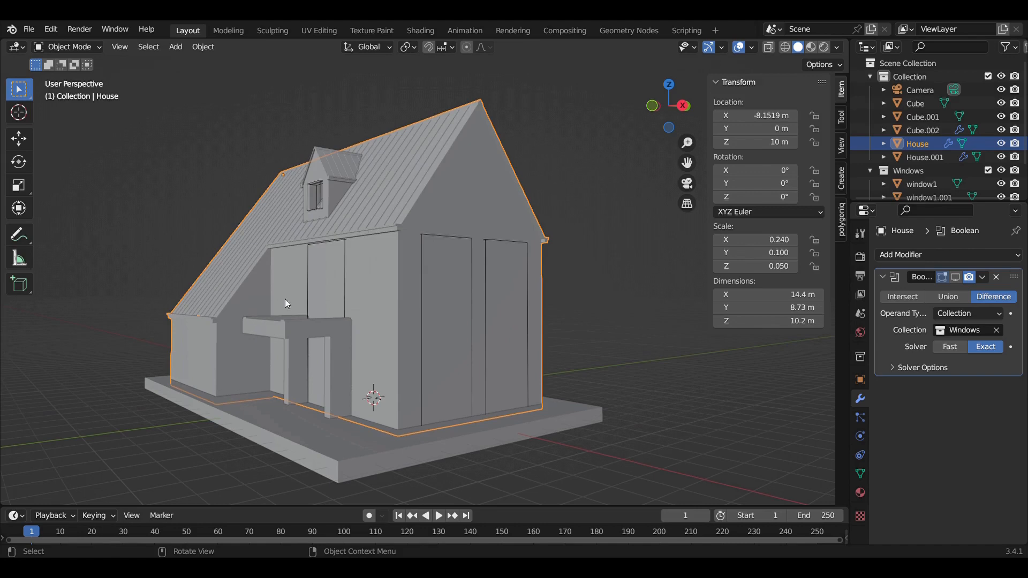
key(shift+a)
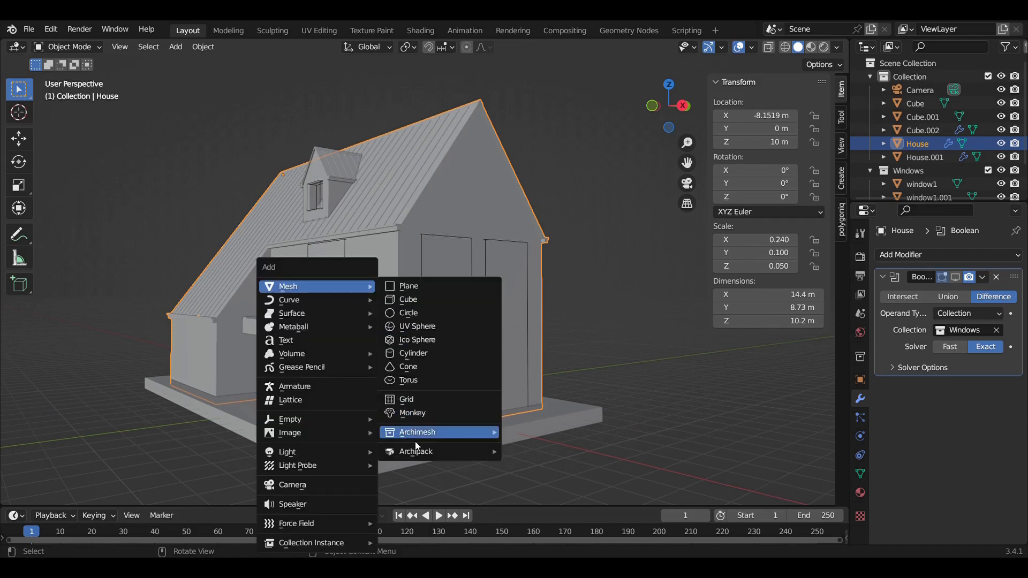
mouse_move(416, 452)
click(554, 370)
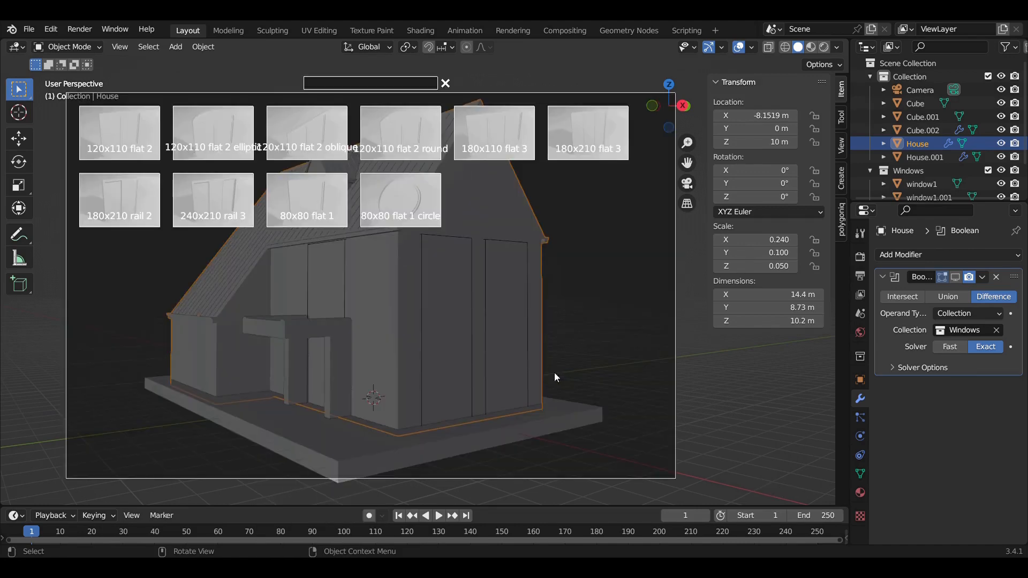
click(125, 129)
- Move the new window about -3.14 m along Y toward the front wall behind the entrance posts
key(KP_1)
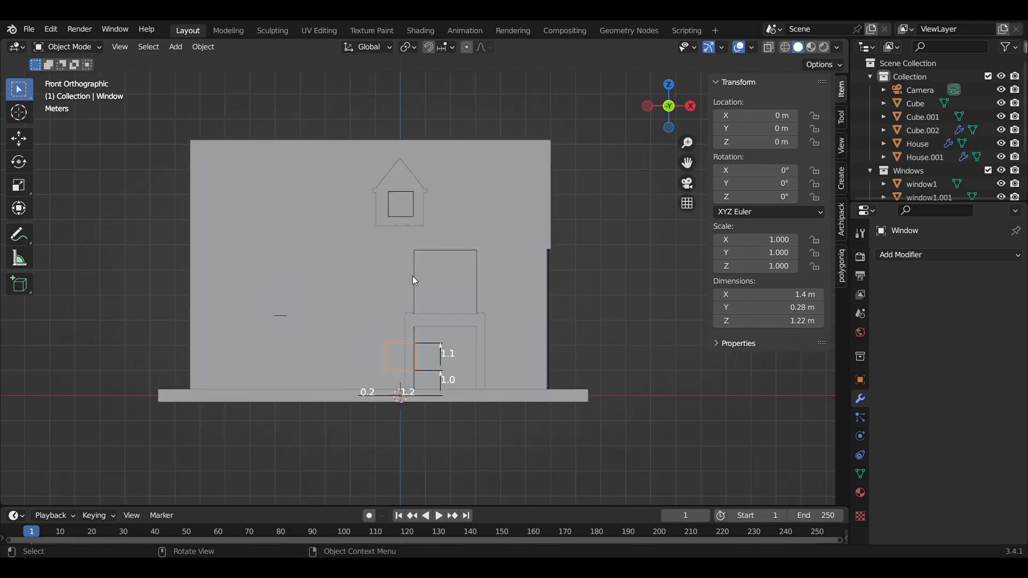
scroll(535, 304, up, 5)
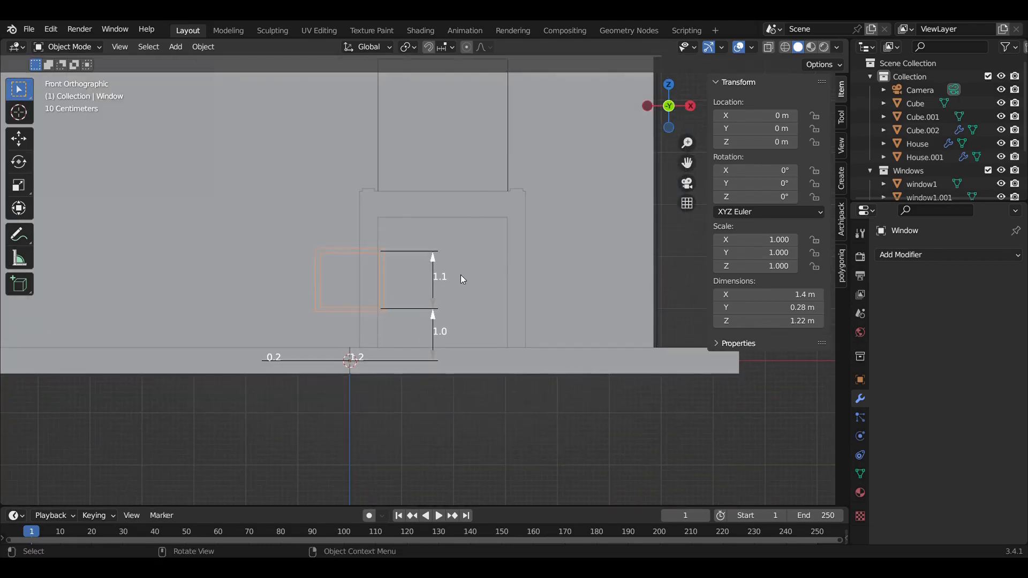
middle_drag(460, 274, 465, 295)
key(KP_Decimal)
scroll(461, 300, down, 5)
key(g)
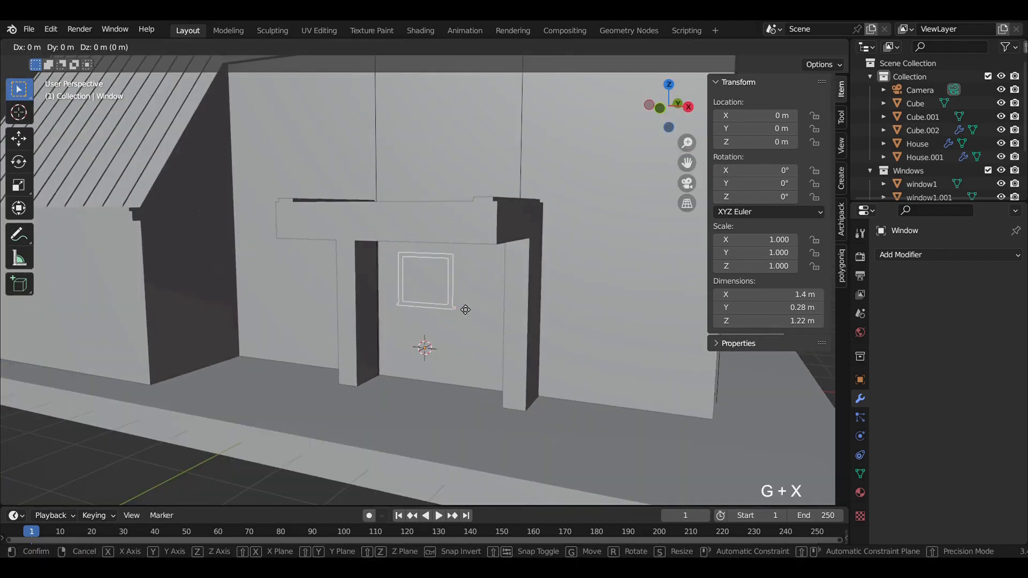
key(x)
key(y)
click(272, 264)
- In front view, move the window about 1.8 m along X and -0.67 m along Z into the entrance opening
key(KP_1)
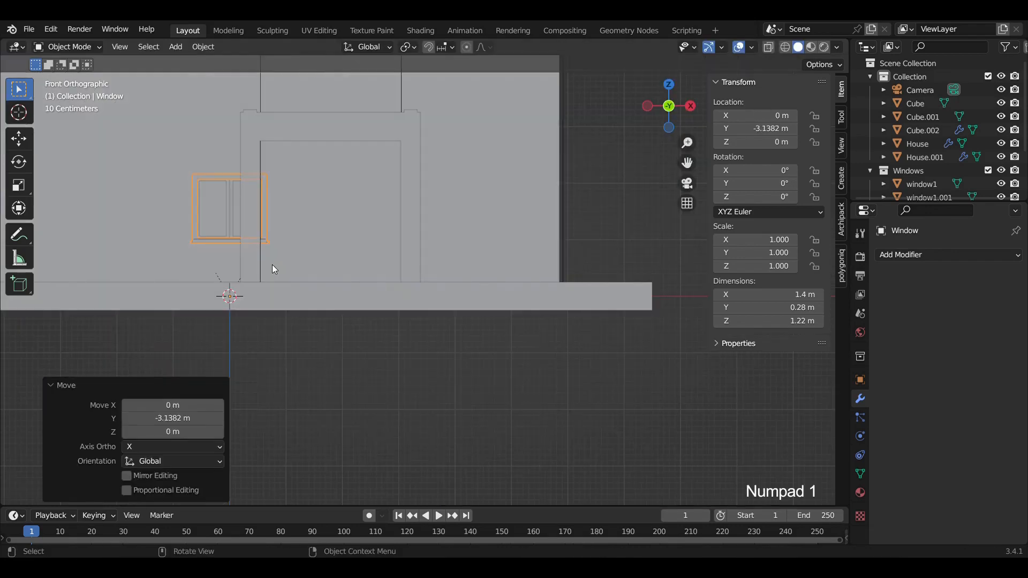
key(g)
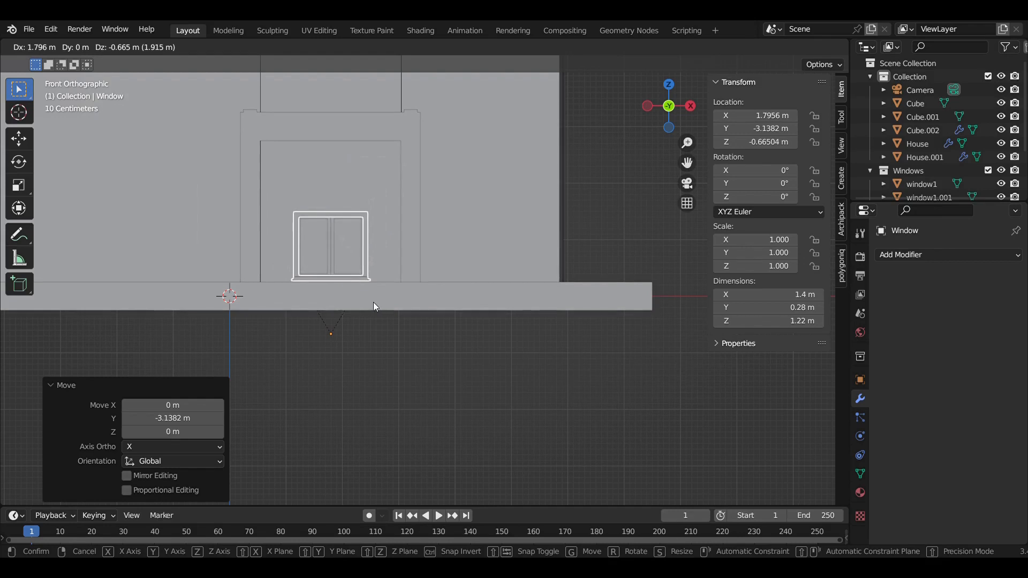
click(374, 302)
scroll(349, 214, up, 4)
shift+middle_drag(349, 216, 472, 269)
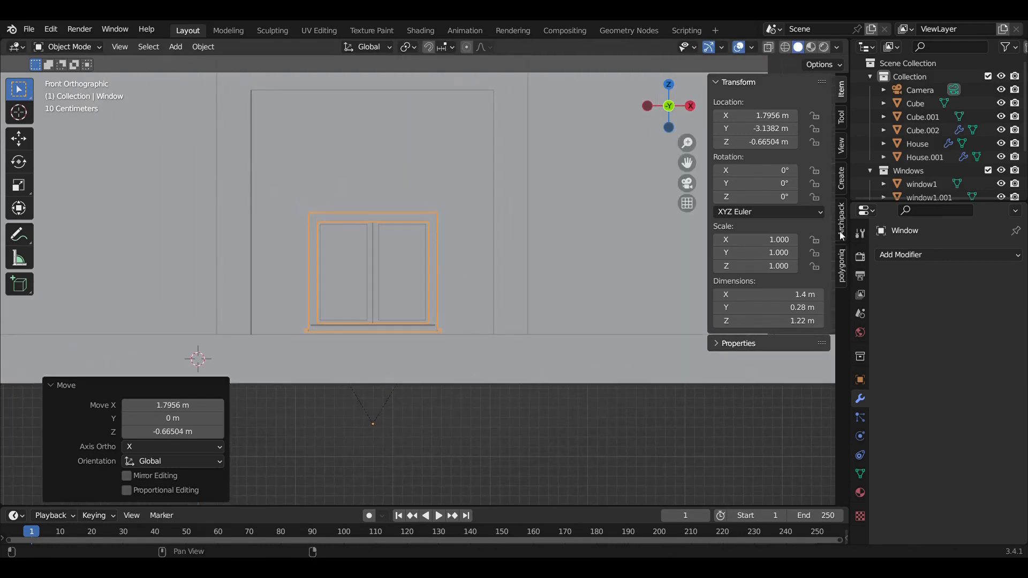
- Set the Archipack window's height to 2.5 m and turn on see-through display to view it against the opening
click(841, 231)
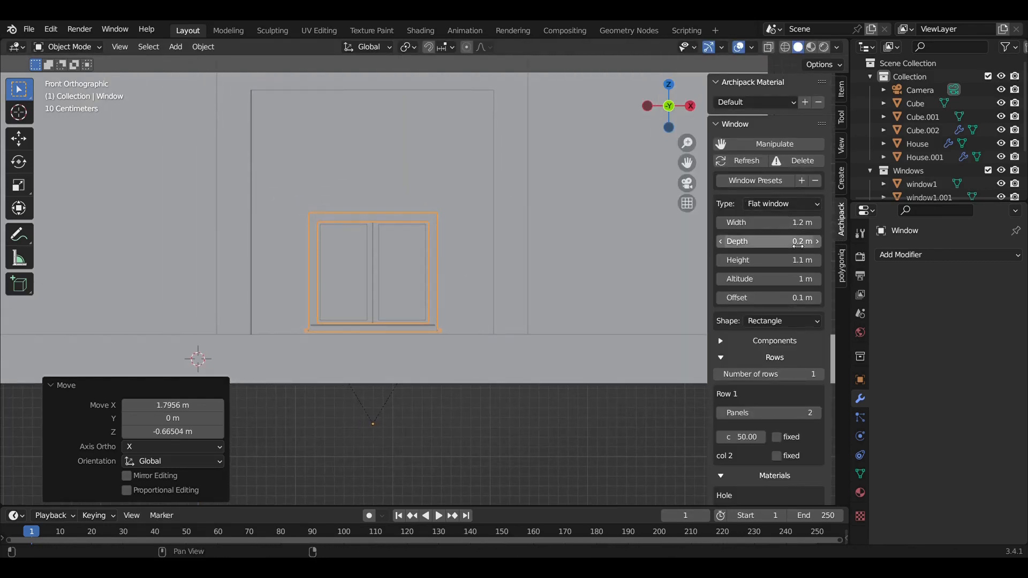
click(798, 260)
text(2.5)
key(Return)
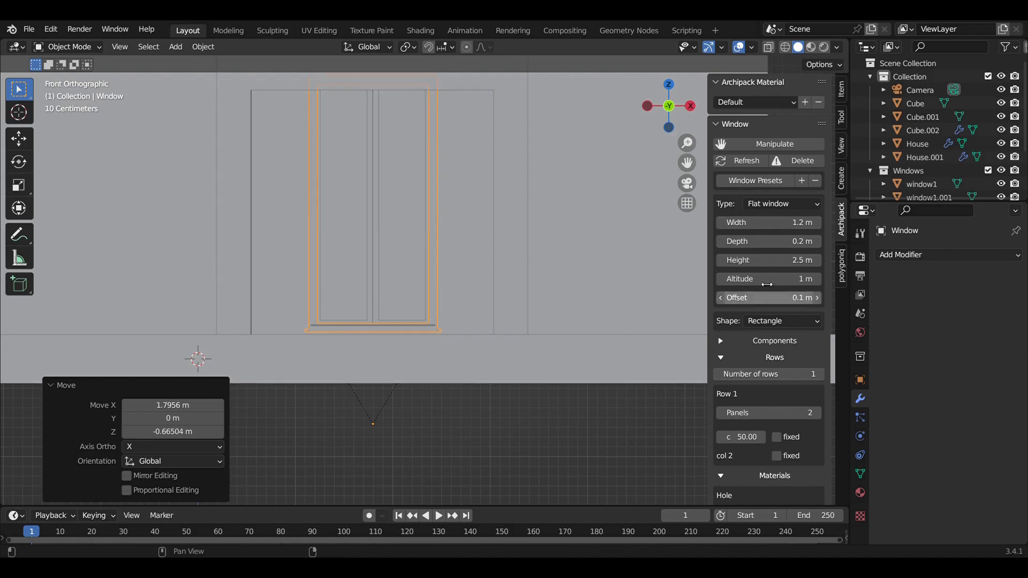
key(alt+z)
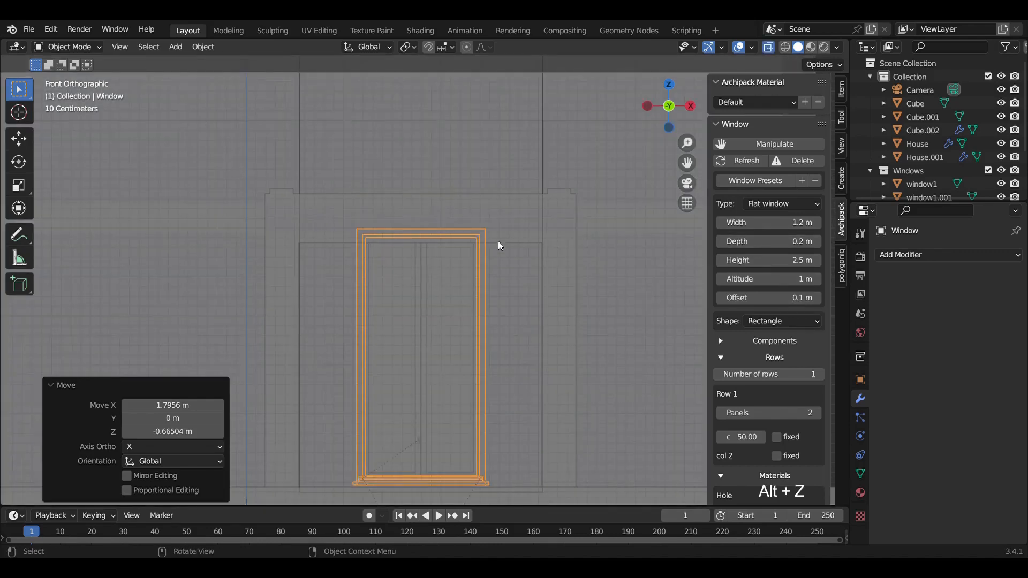
- Lower the entrance window about 0.03 m along Z so its base lines up with the opening's bottom
shift+middle_drag(502, 276, 480, 201)
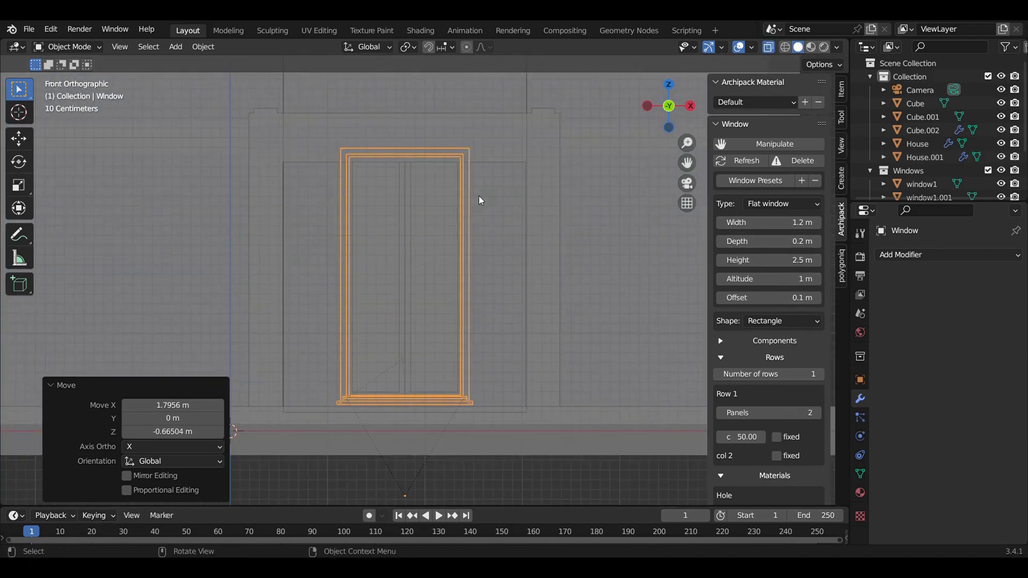
scroll(508, 404, up, 3)
shift+middle_drag(470, 406, 464, 254)
scroll(451, 293, up, 5)
shift+middle_drag(455, 298, 500, 105)
key(g)
key(z)
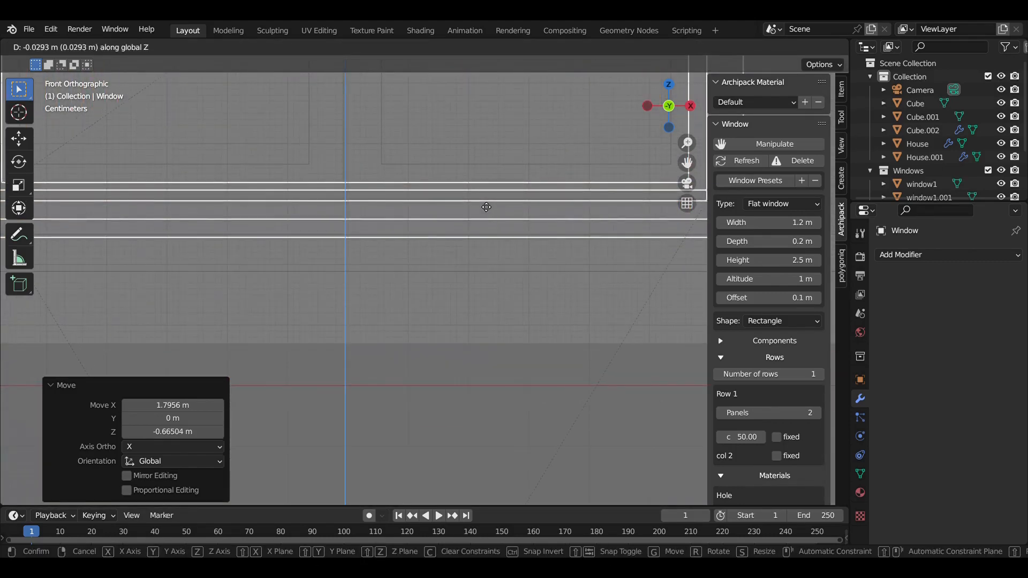
click(486, 207)
- Set the entrance window's height to 2.4 m to suit the opening
scroll(483, 207, down, 7)
shift+middle_drag(471, 160, 495, 445)
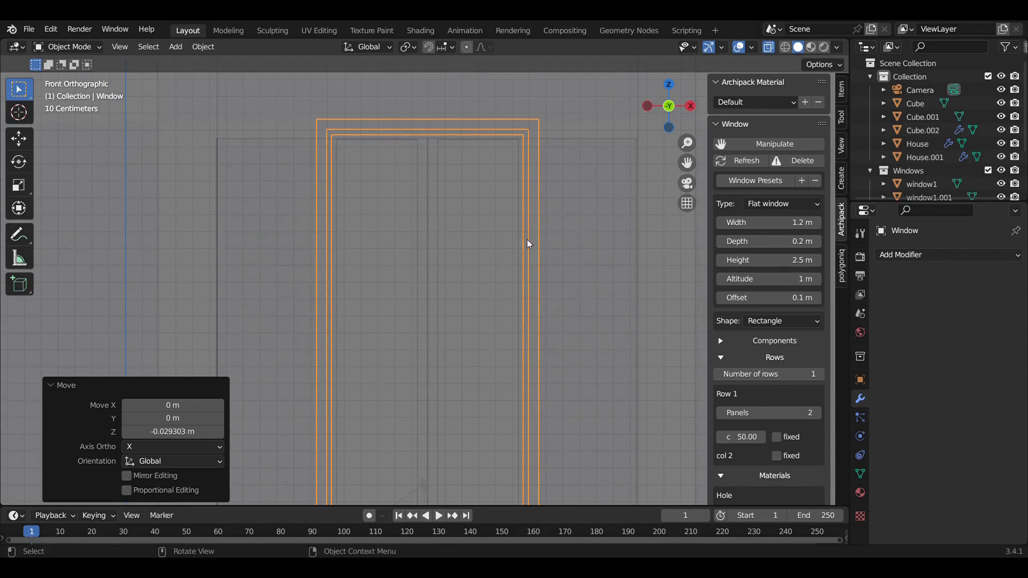
click(777, 259)
text(2.4)
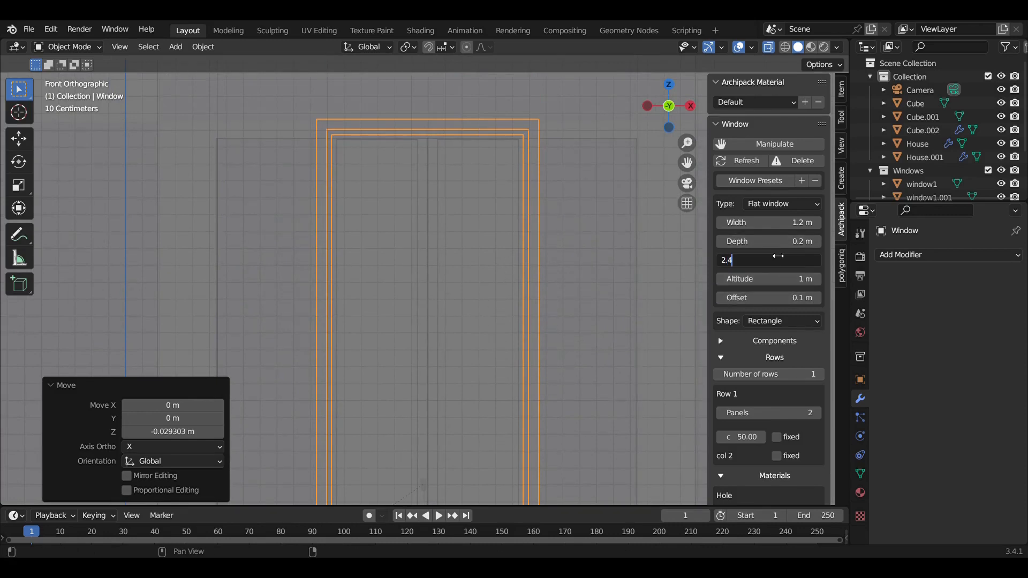
key(Return)
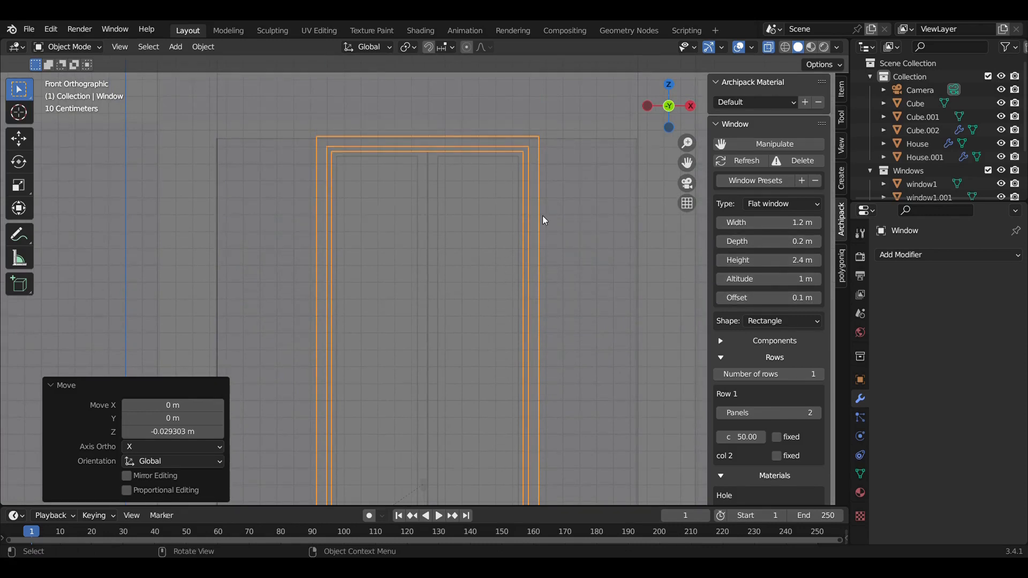
- Set the entrance window's width to 2.4 m so it spans the opening between the posts
scroll(543, 216, down, 4)
shift+middle_drag(529, 256, 533, 159)
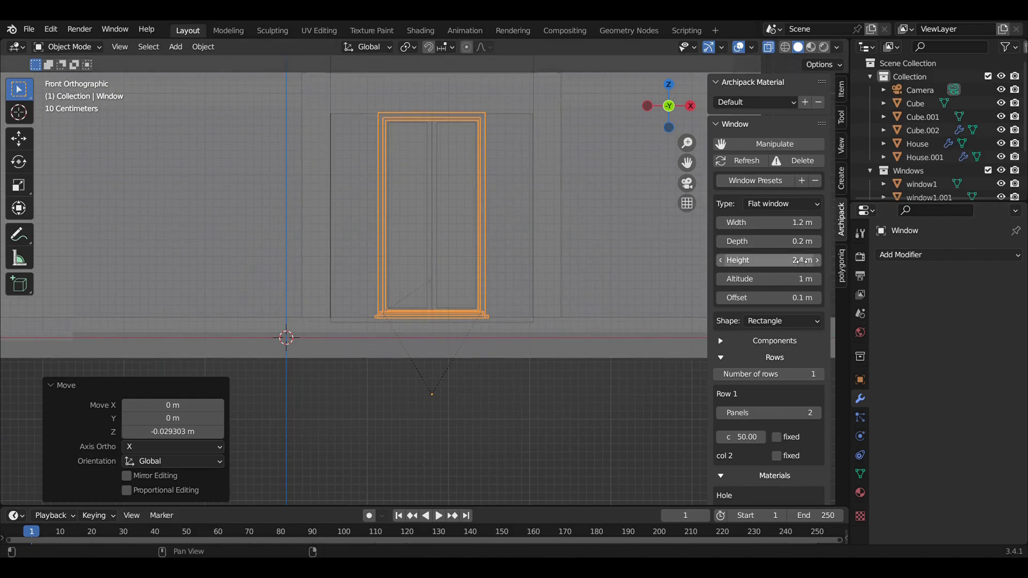
click(799, 224)
text(2.4)
key(Return)
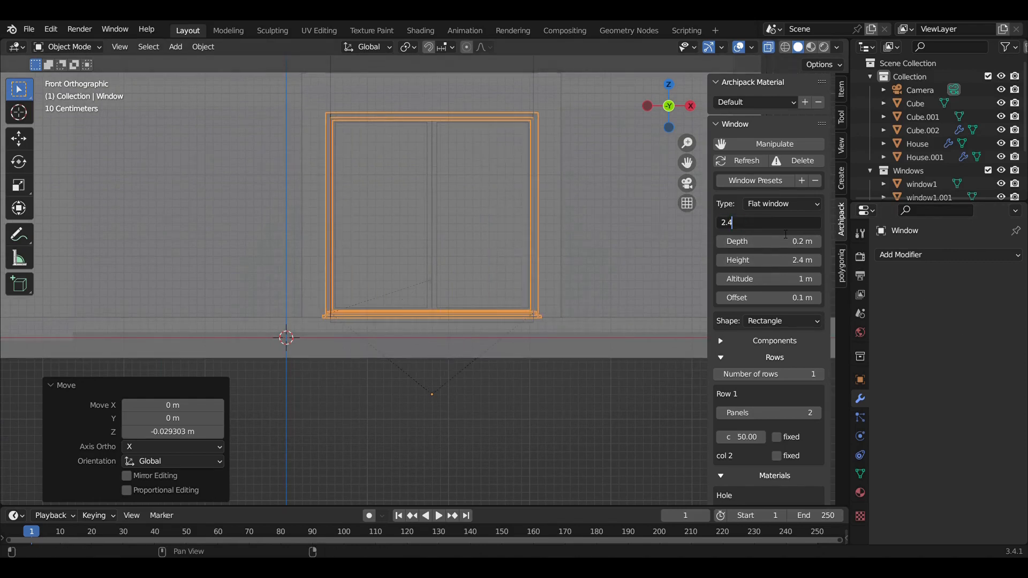
- Turn off see-through display and duplicate the entrance window about 2.68 m up along Z, above the porch
key(KP_7)
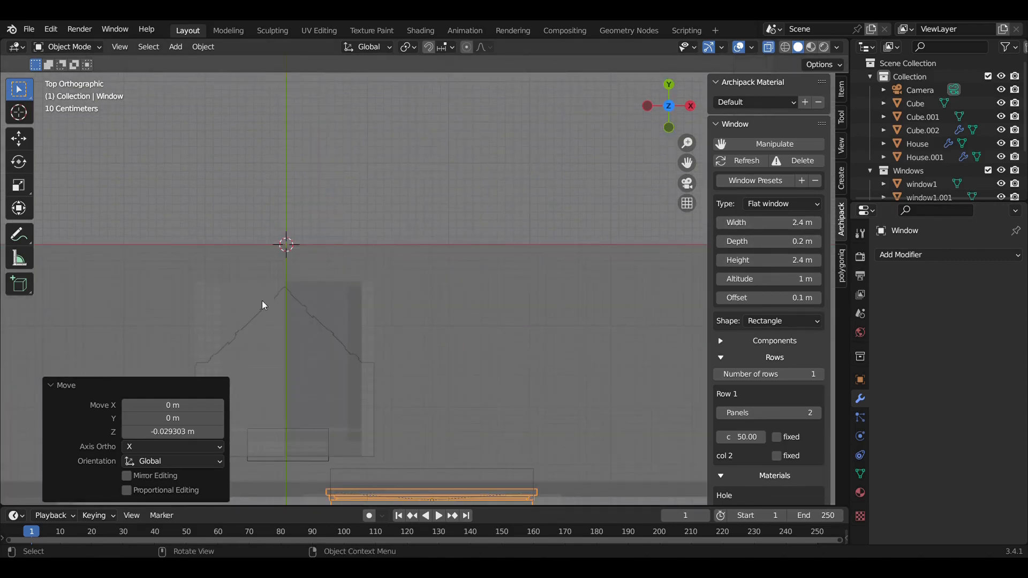
shift+middle_drag(295, 353, 282, 152)
scroll(437, 273, up, 3)
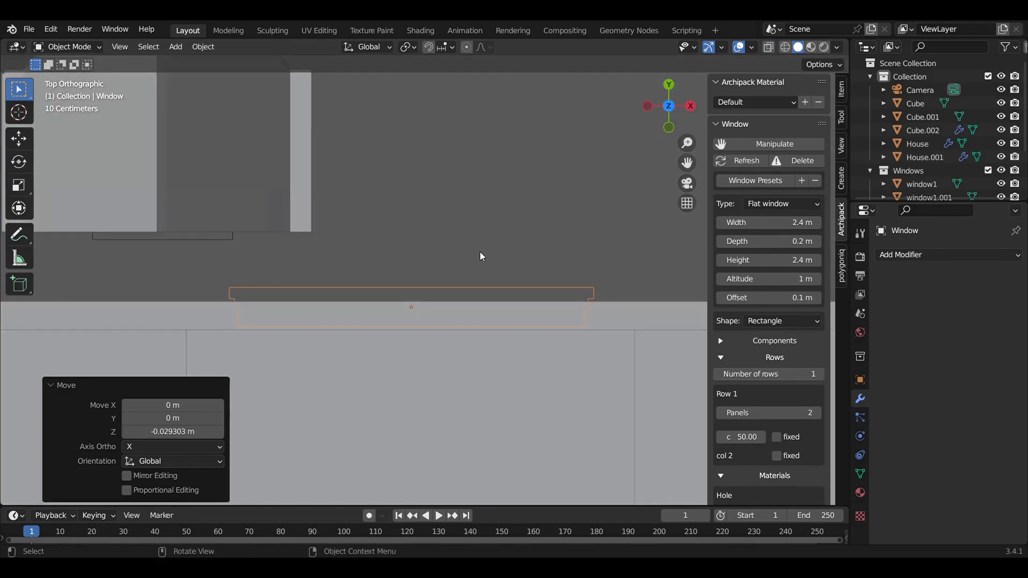
mouse_move(482, 255)
middle_down()
mouse_move(435, 291)
mouse_move(482, 111)
mouse_move(471, 273)
middle_up()
scroll(470, 274, down, 1)
shift+middle_drag(466, 311, 442, 525)
scroll(454, 418, down, 2)
middle_drag(451, 371, 384, 361)
scroll(375, 356, down, 5)
middle_drag(438, 344, 467, 339)
key(shift+d)
key(z)
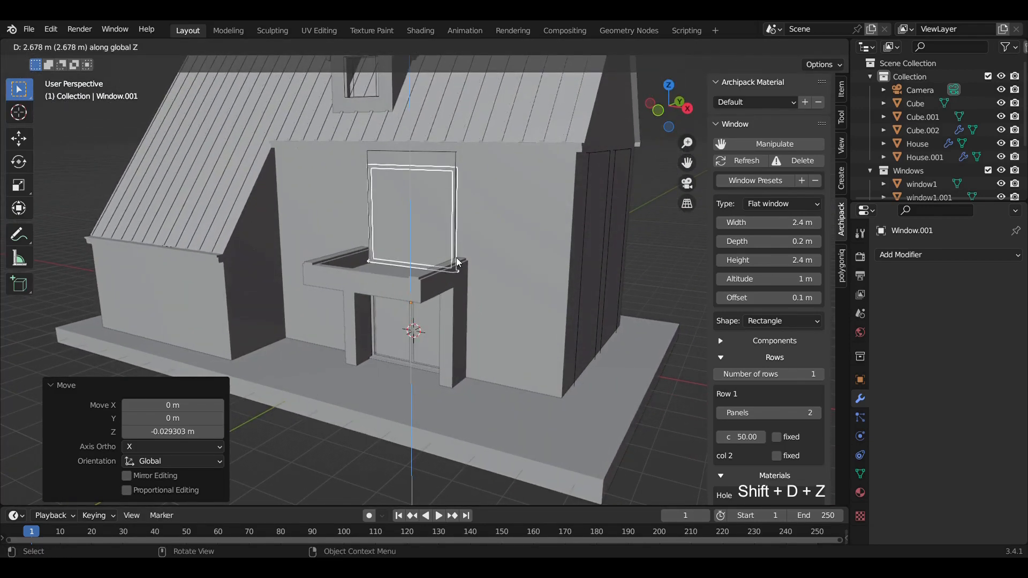
click(457, 262)
- Set the Z dimension of the front entrance's window cutter to 5.4 m and move it -0.2 m along Z
scroll(458, 262, up, 4)
middle_drag(457, 259, 305, 257)
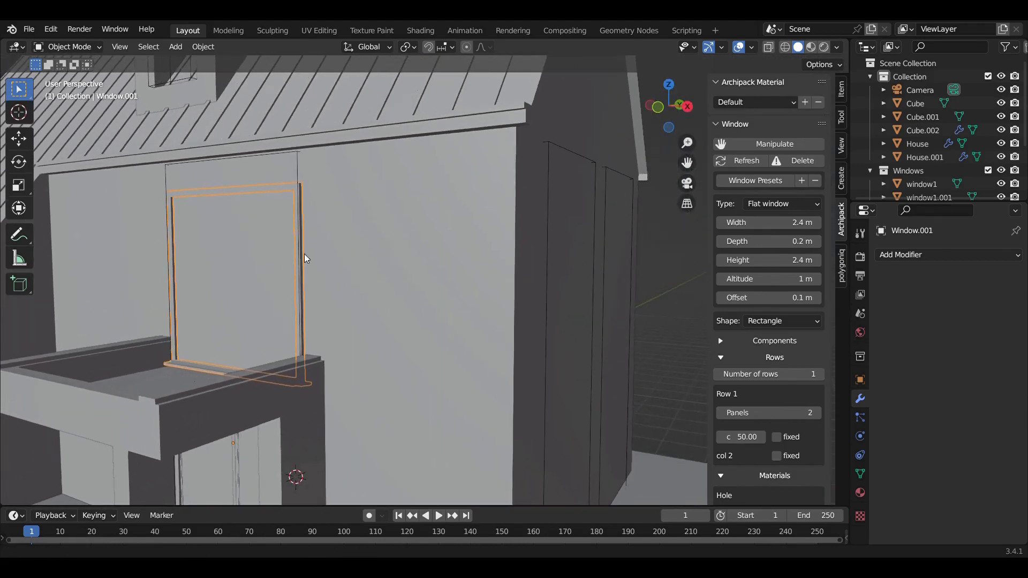
click(305, 257)
click(783, 321)
text(5.4)
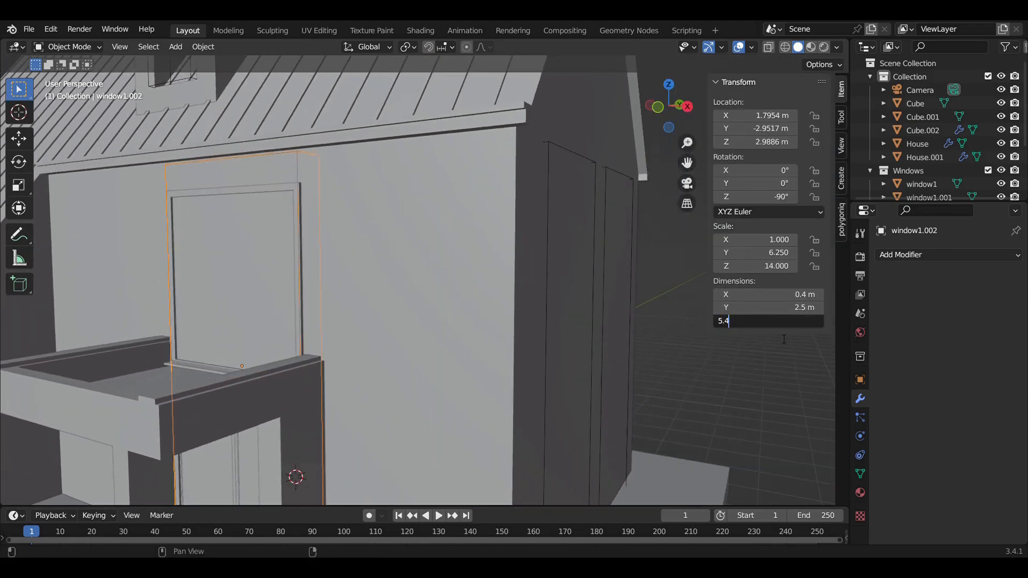
text(gz-0.2)
key(Return)
- Lower the front window cutter about another 0.08 m along Z so its top fits the upper window frame
shift+middle_drag(426, 205, 547, 438)
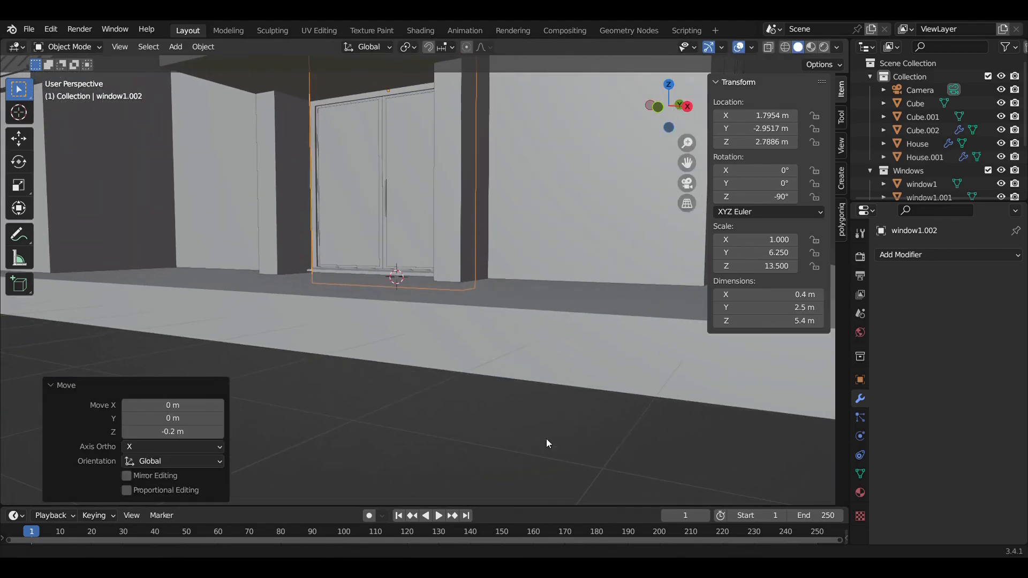
scroll(523, 300, up, 2)
mouse_move(475, 221)
shift+middle_down()
mouse_move(490, 463)
mouse_move(479, 194)
mouse_move(474, 231)
shift+middle_up()
key(g)
key(z)
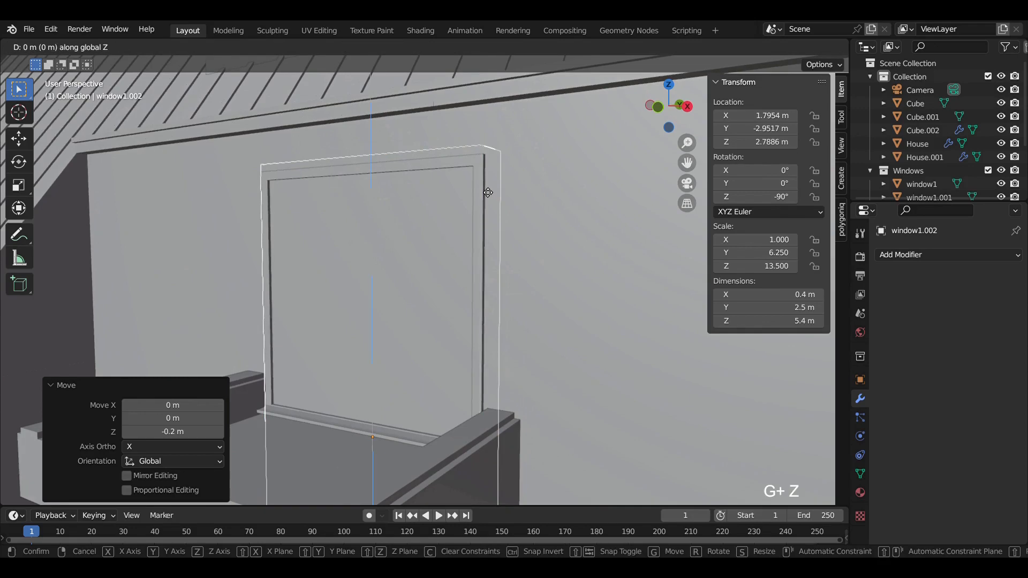
click(484, 193)
- Set the Z dimension of both window cutters on the gable side wall to 5.4 m
scroll(487, 190, down, 6)
middle_drag(487, 187, 407, 169)
click(464, 182)
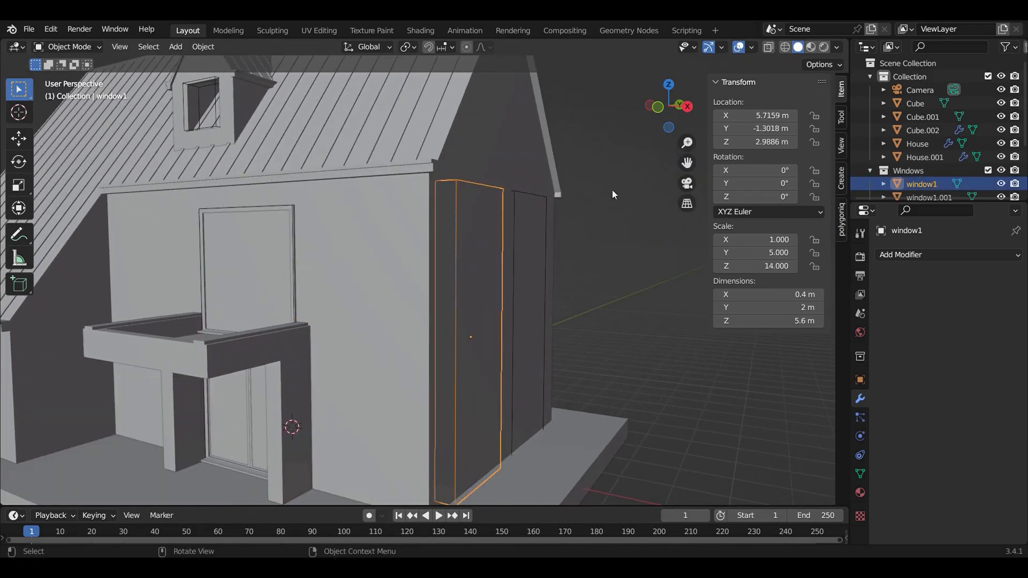
click(800, 321)
text(5.)
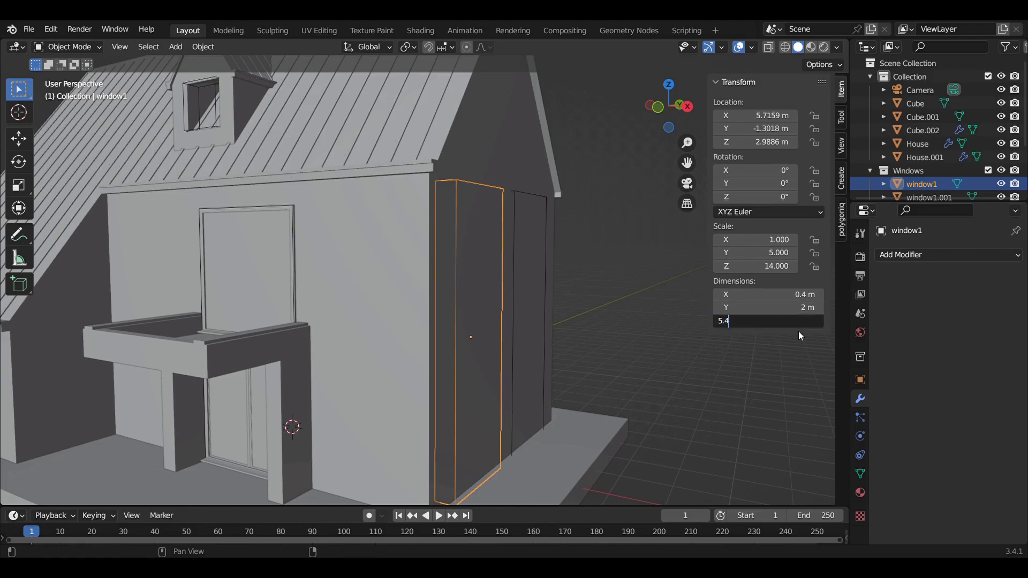
text(4)
key(Return)
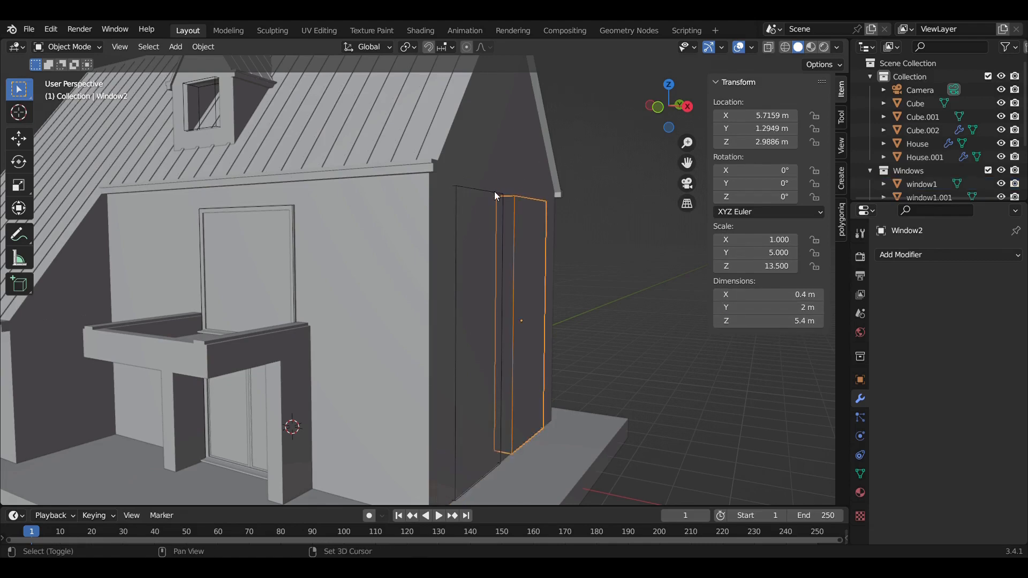
- Select both side-wall window cutters and move them about -0.06 m along Z
shift+click(496, 195)
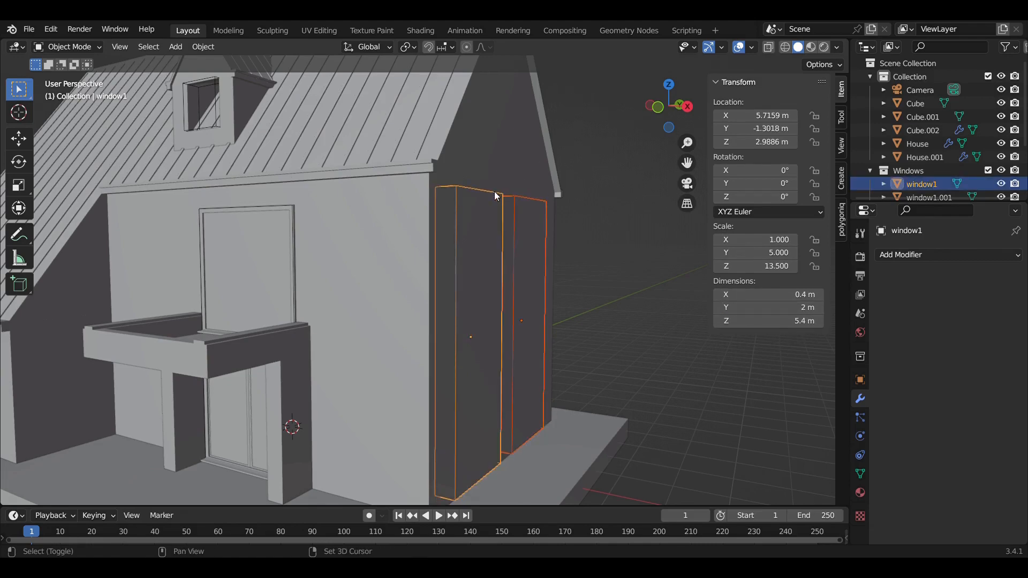
shift+middle_drag(550, 237, 469, 168)
scroll(532, 247, up, 4)
scroll(470, 200, up, 2)
key(g)
key(z)
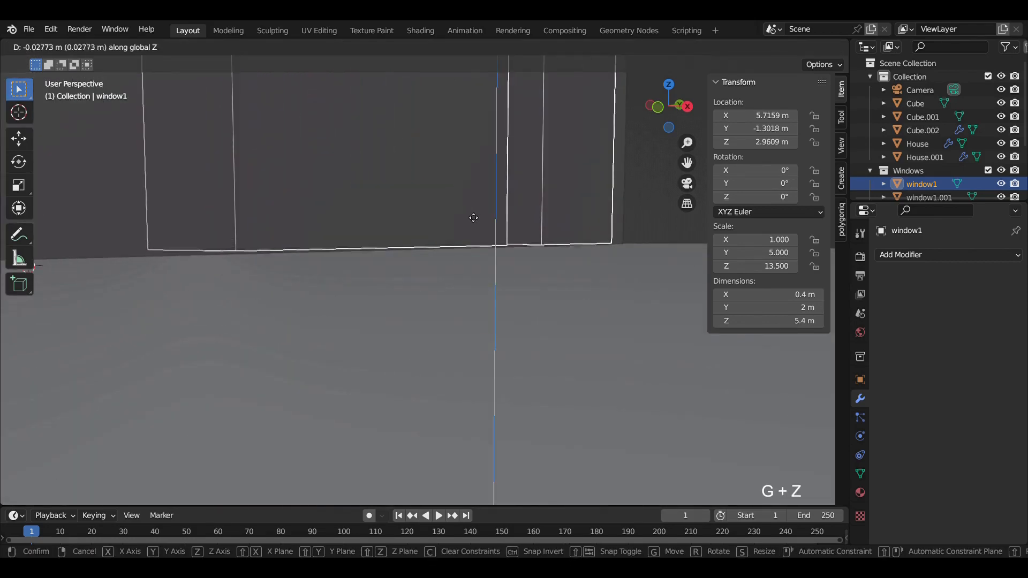
click(473, 218)
- In front view, duplicate the entrance's window cutter and move the copy about -6.78 m along X onto the low extension
scroll(471, 209, down, 6)
middle_drag(471, 206, 487, 275)
scroll(494, 276, up, 3)
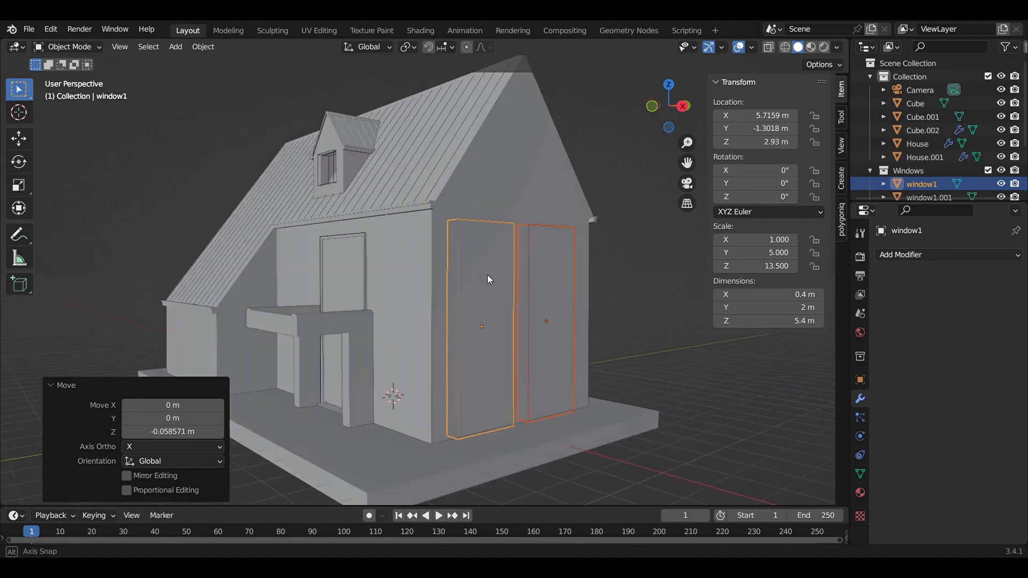
middle_drag(407, 264, 471, 248)
scroll(497, 230, up, 2)
click(583, 168)
key(KP_1)
key(g)
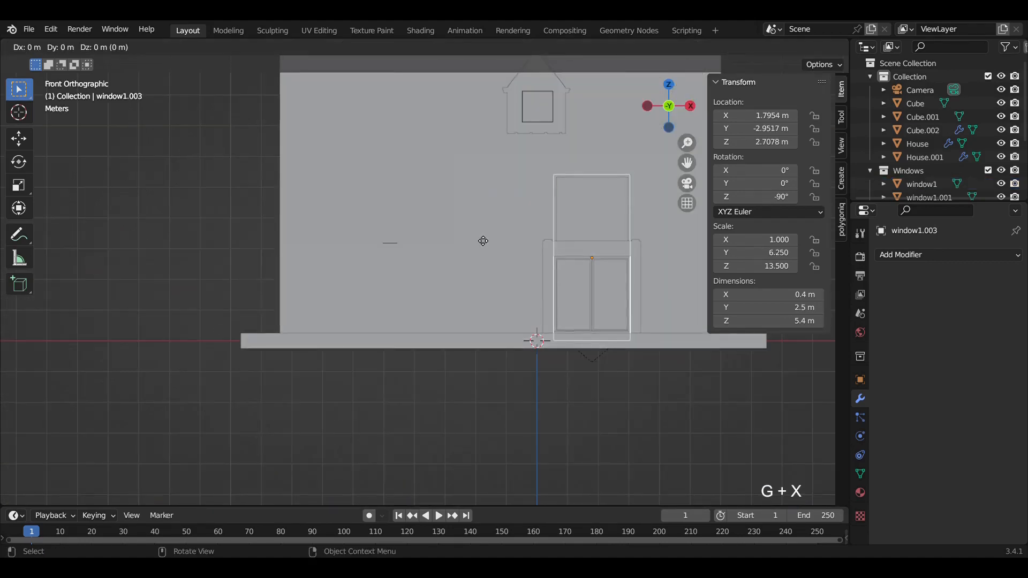
key(x)
click(283, 208)
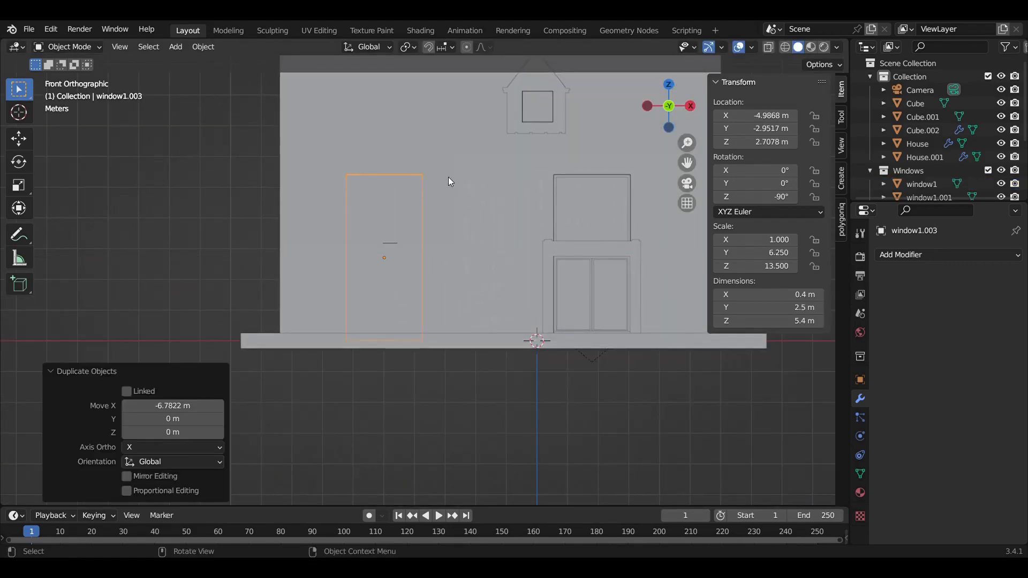
- Scale the copied cutter to 0.5 along Z and move it about -1.21 m along Z to ground level
text(sz.5)
key(Return)
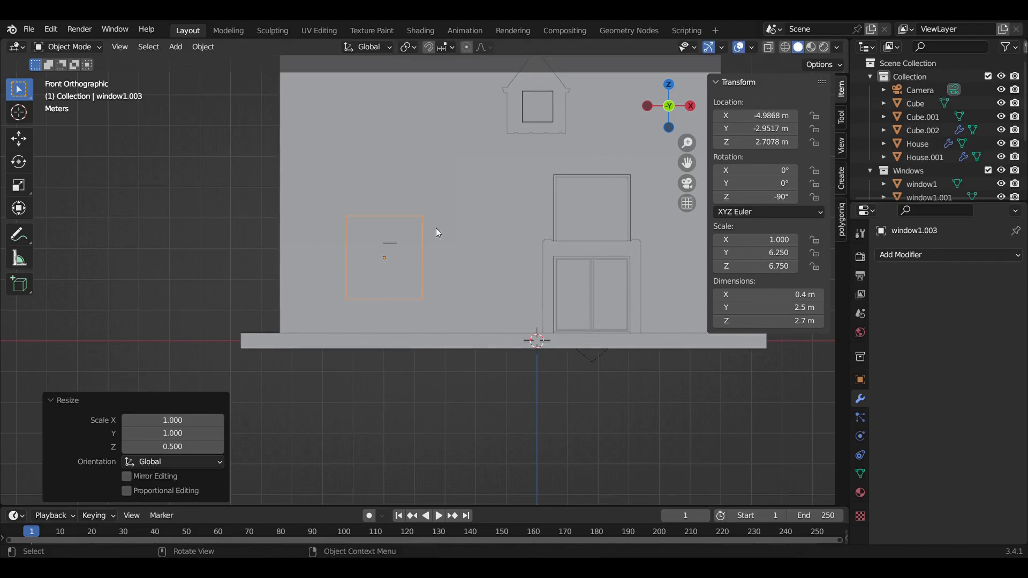
key(g)
key(z)
click(503, 248)
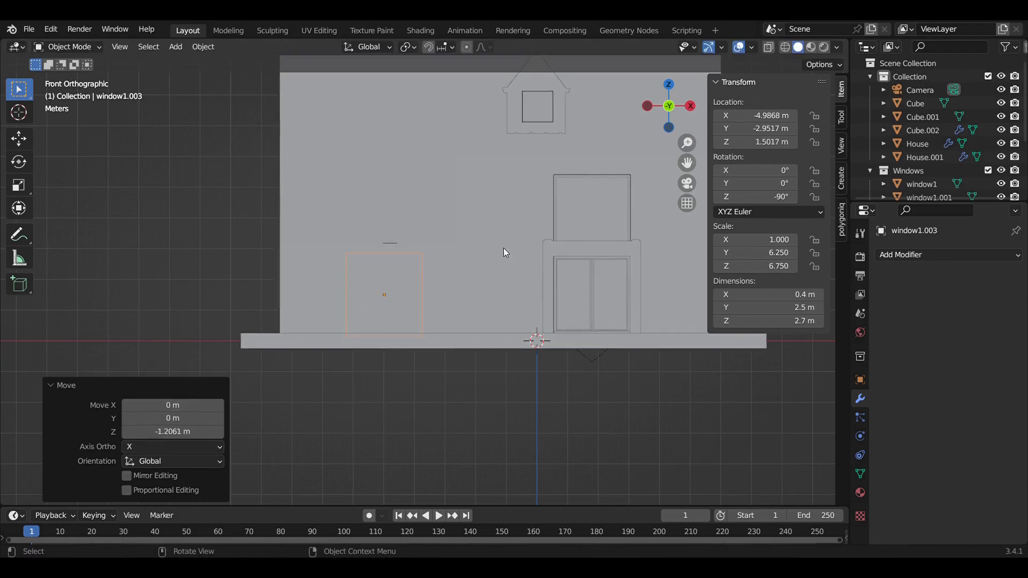
- Viewing from inside the house, raise the extension's window cutter about 0.07 m along Z
middle_drag(503, 249, 318, 263)
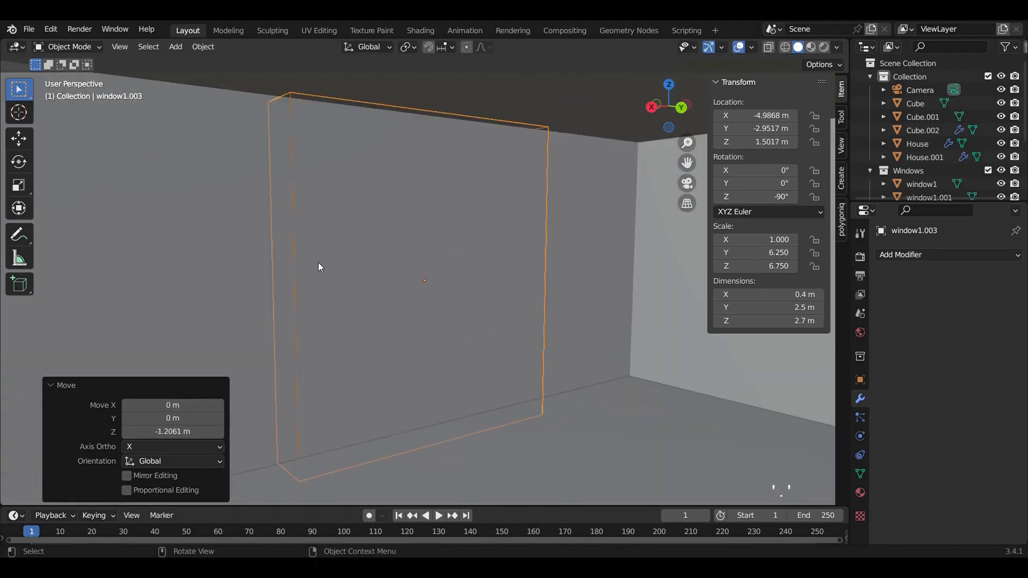
middle_drag(423, 239, 388, 218)
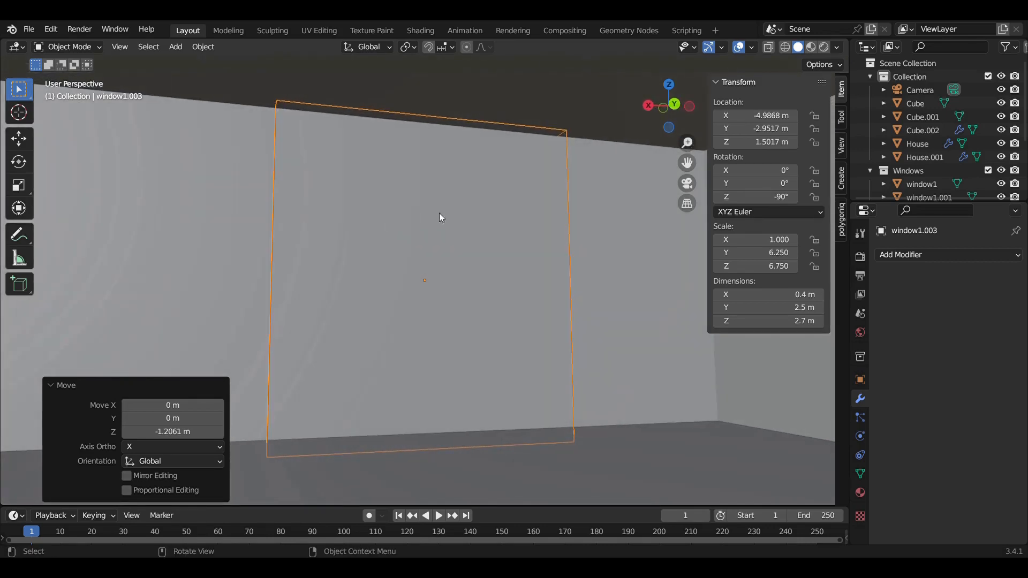
key(g)
key(z)
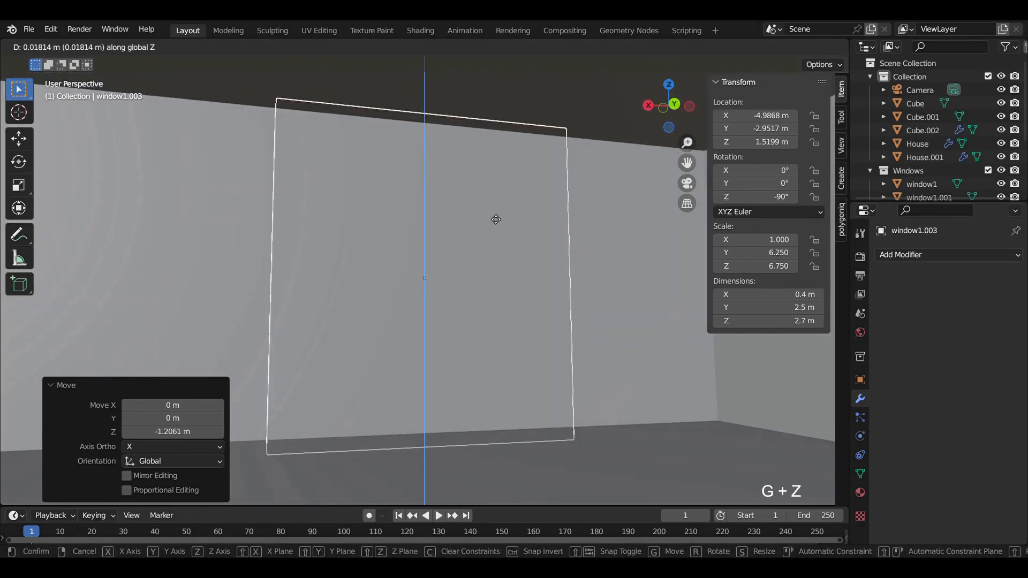
click(485, 214)
- With see-through display on, lower the extension cutter's top vertices in Edit Mode until it is 2.16 m tall
key(alt+z)
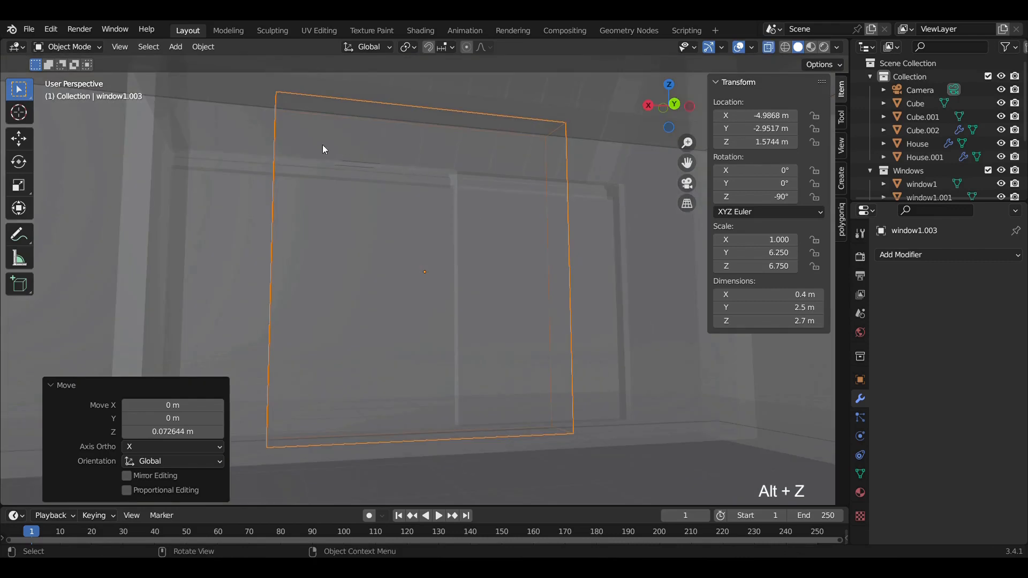
key(Tab)
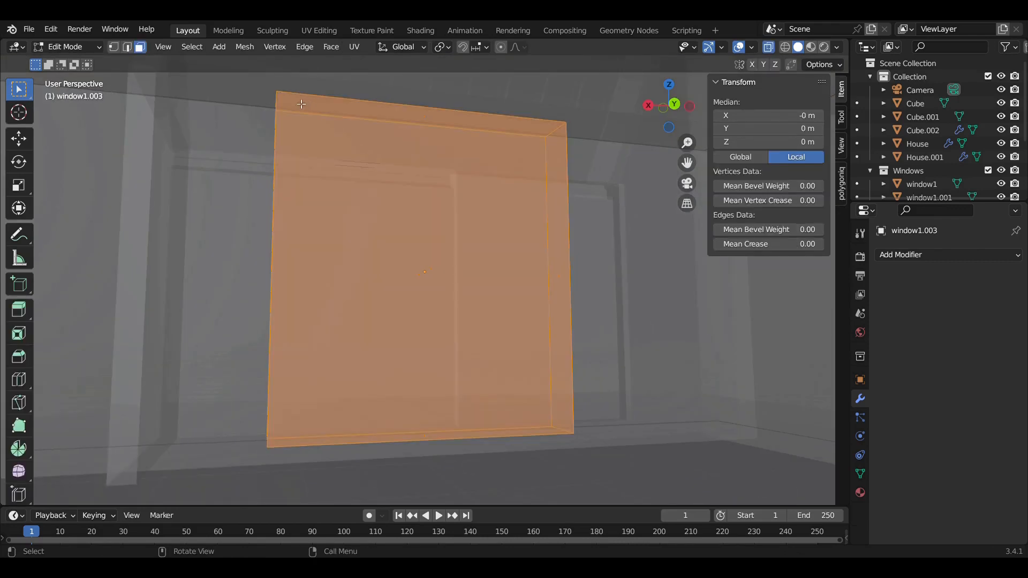
key(1)
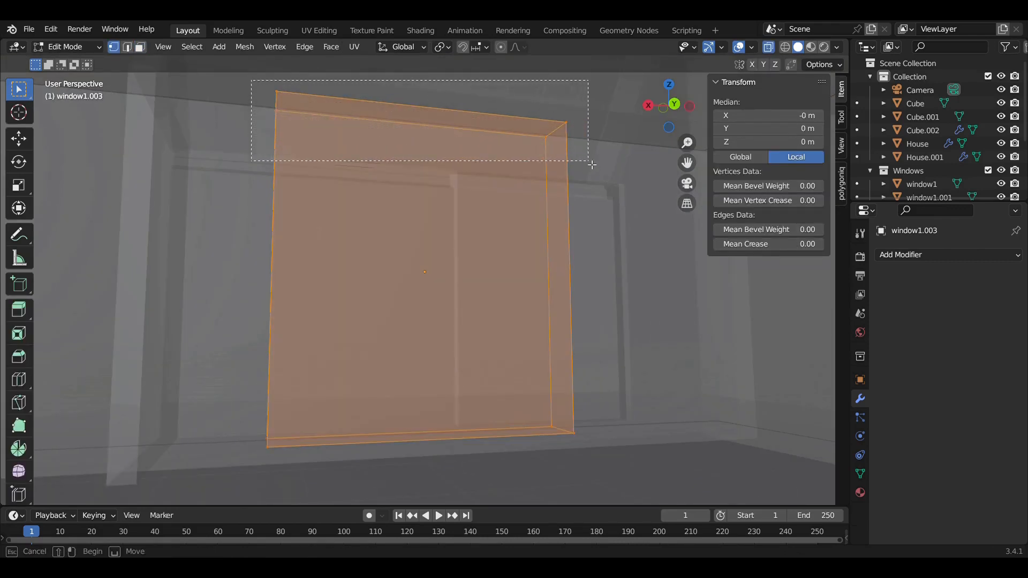
drag(592, 164, 592, 165)
key(g)
key(z)
click(572, 257)
key(Tab)
- Move the extension's window cutter about 0.33 m along X within the wall
key(g)
key(x)
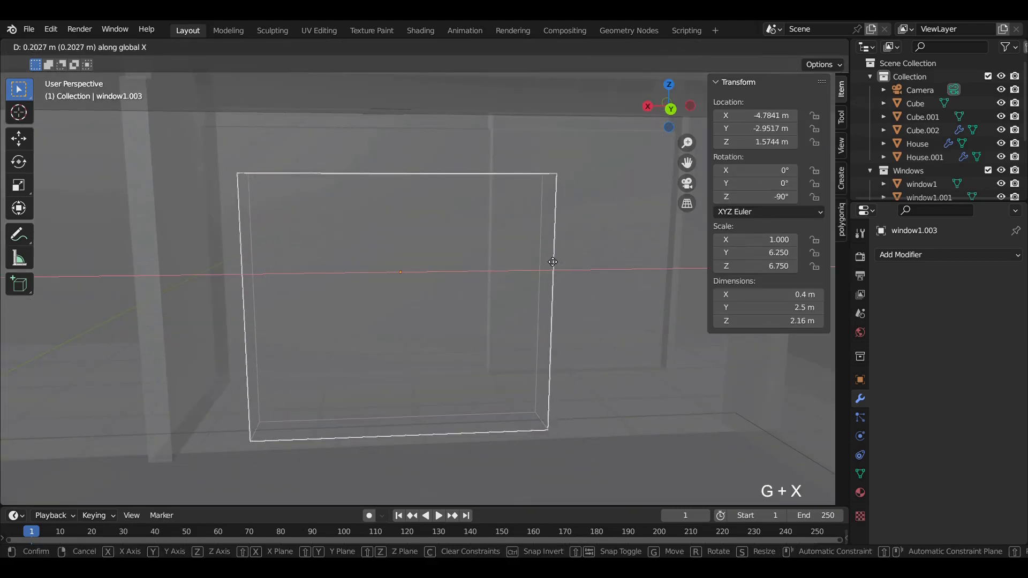
click(522, 264)
- Turn off see-through display, show the house's Boolean modifier in the viewport and exclude the Windows collection
mouse_move(522, 263)
middle_down()
mouse_move(550, 251)
mouse_move(618, 251)
mouse_move(524, 261)
middle_up()
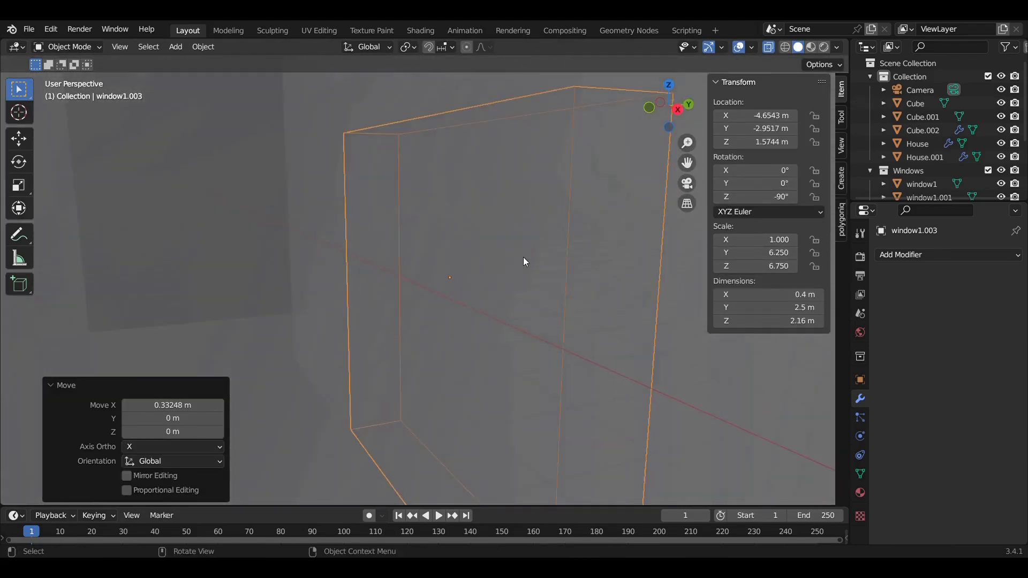
scroll(523, 258, up, 3)
scroll(525, 262, down, 10)
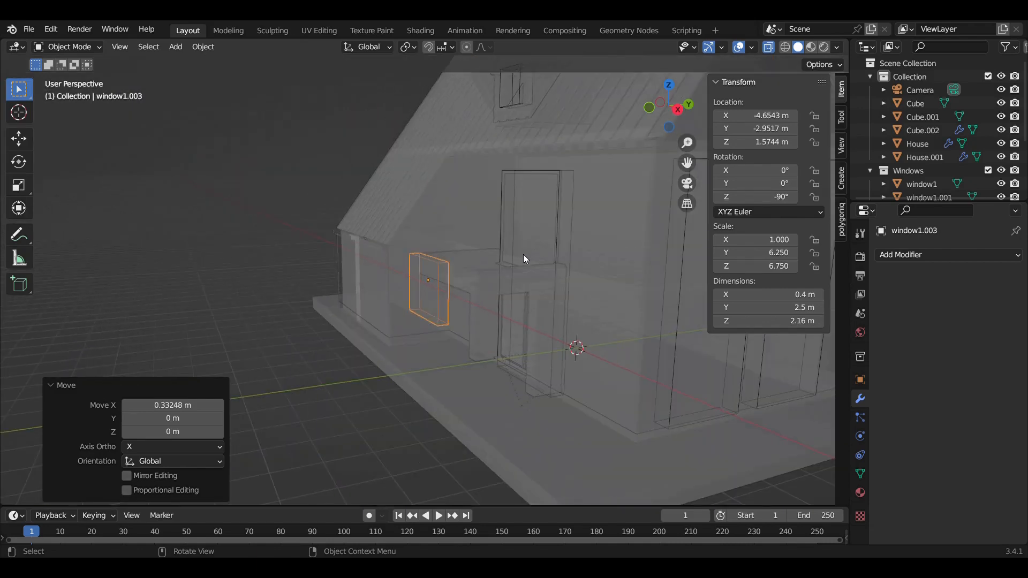
middle_drag(525, 260, 531, 252)
key(alt+z)
click(557, 261)
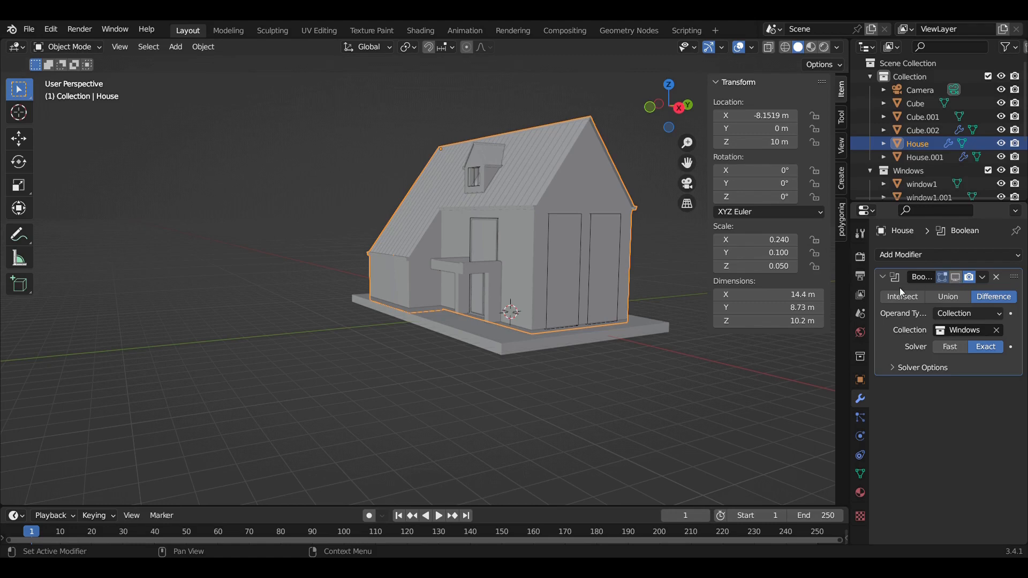
middle_drag(565, 272, 529, 274)
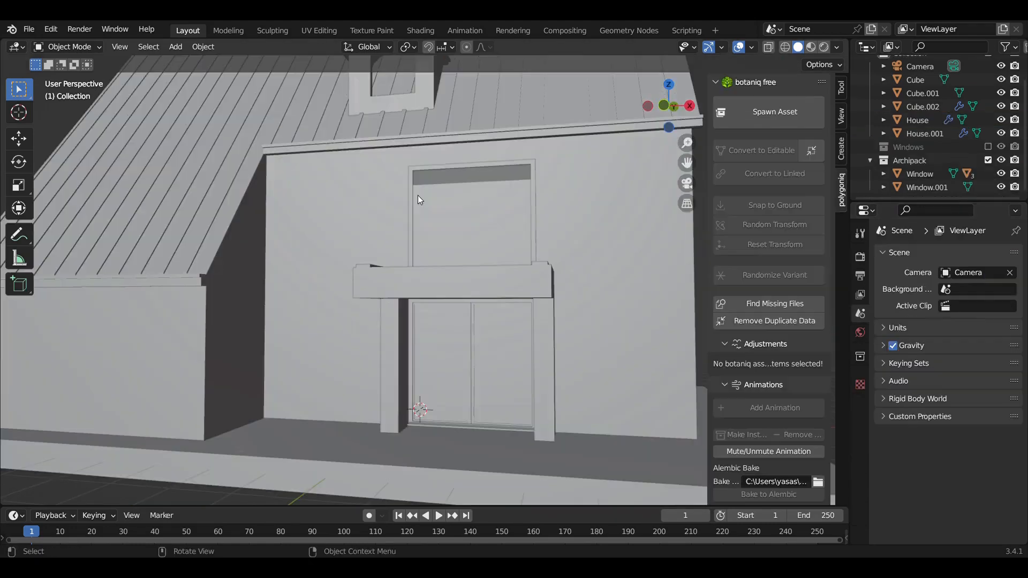
- Lower the upper front window about 0.024 m along Z and shift it about 0.041 m along Y within its opening
click(413, 197)
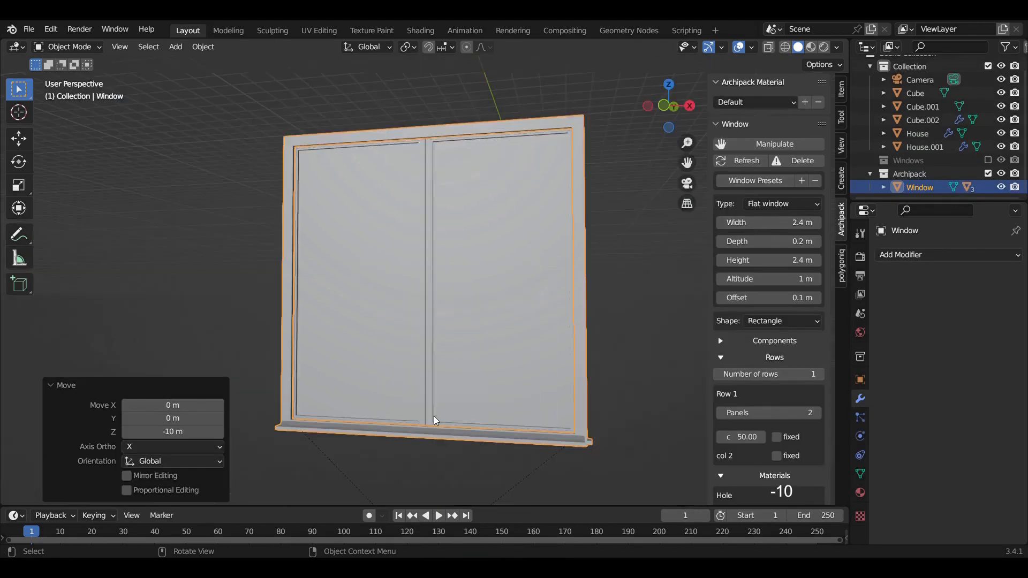
key(alt+z)
key(g)
key(z)
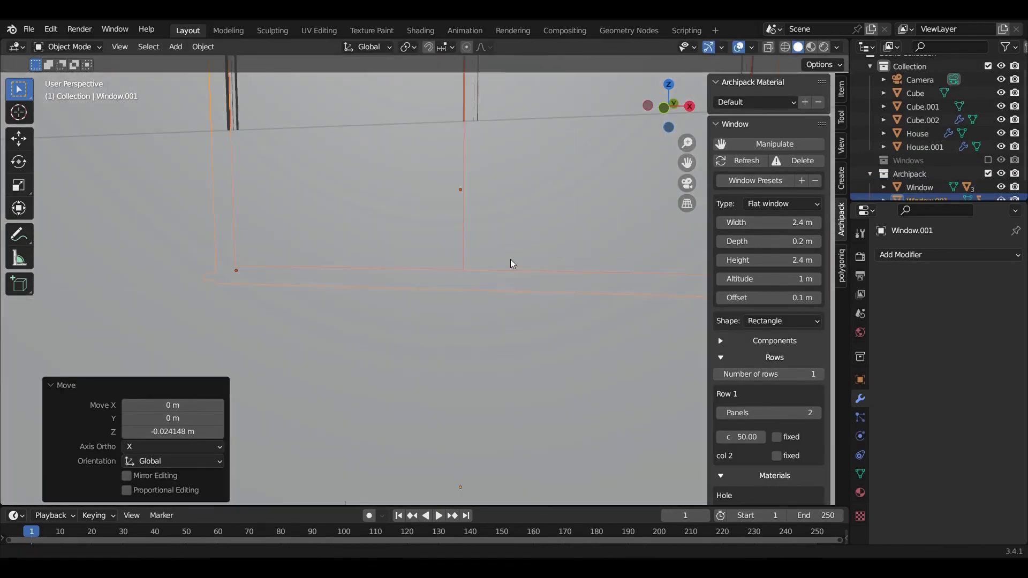
key(g)
key(y)
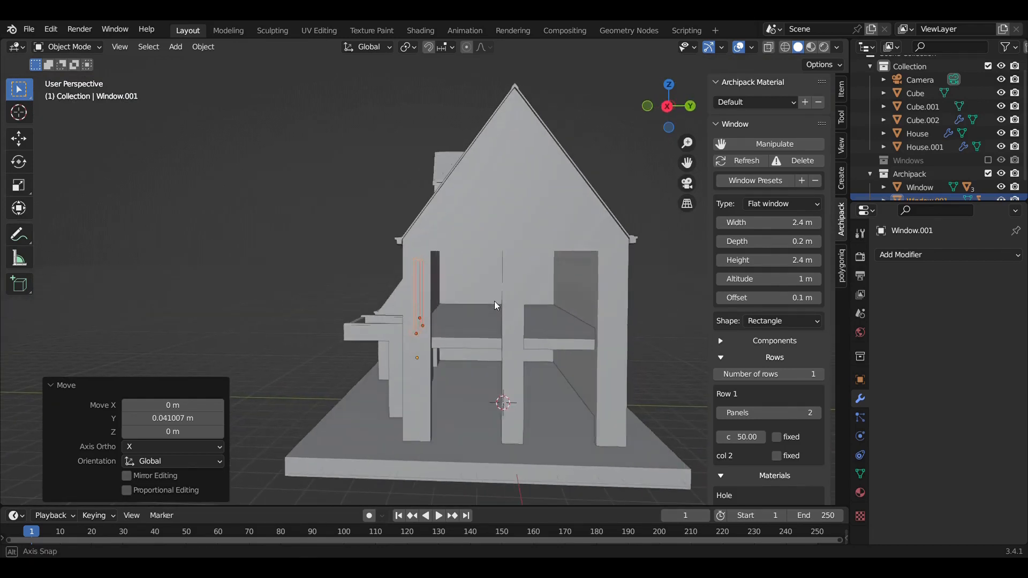
- Duplicate the upper front window, move the copy about 2.58 m along Y and rotate it 90° about Z
key(shift+d)
key(Escape)
key(shift+d)
key(y)
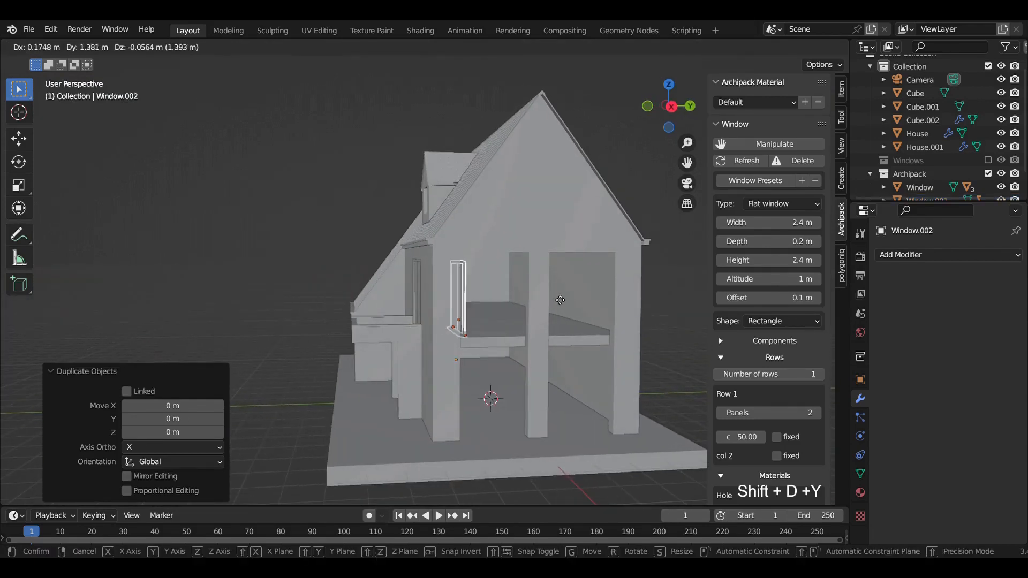
click(583, 291)
key(r)
key(z)
key(9)
key(0)
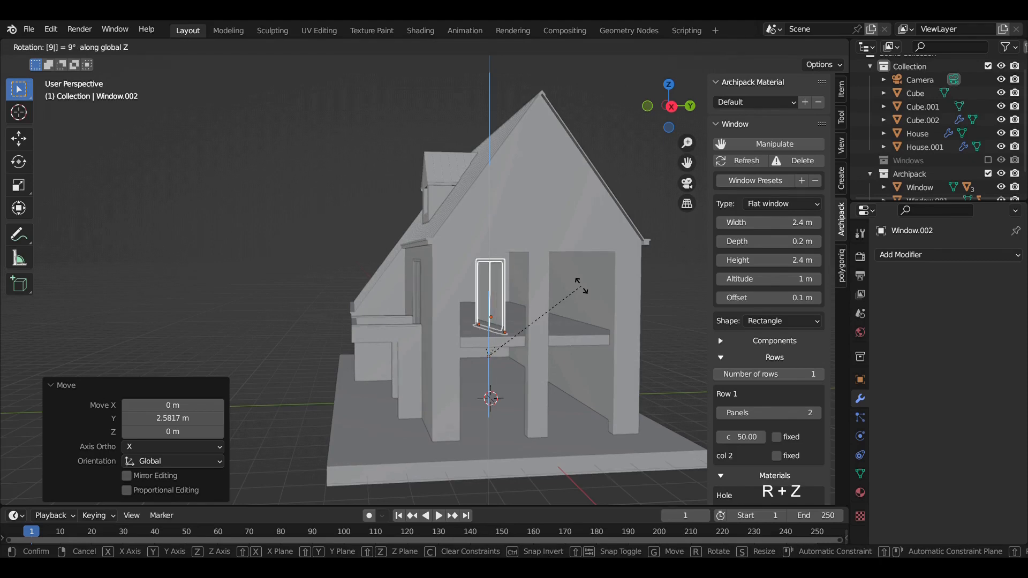
key(Return)
- In right view with see-through display on, move the rotated window about -0.81 m along Y and 0.25 m along Z to the upper side opening
key(KP_3)
scroll(535, 280, up, 4)
shift+middle_drag(526, 279, 417, 242)
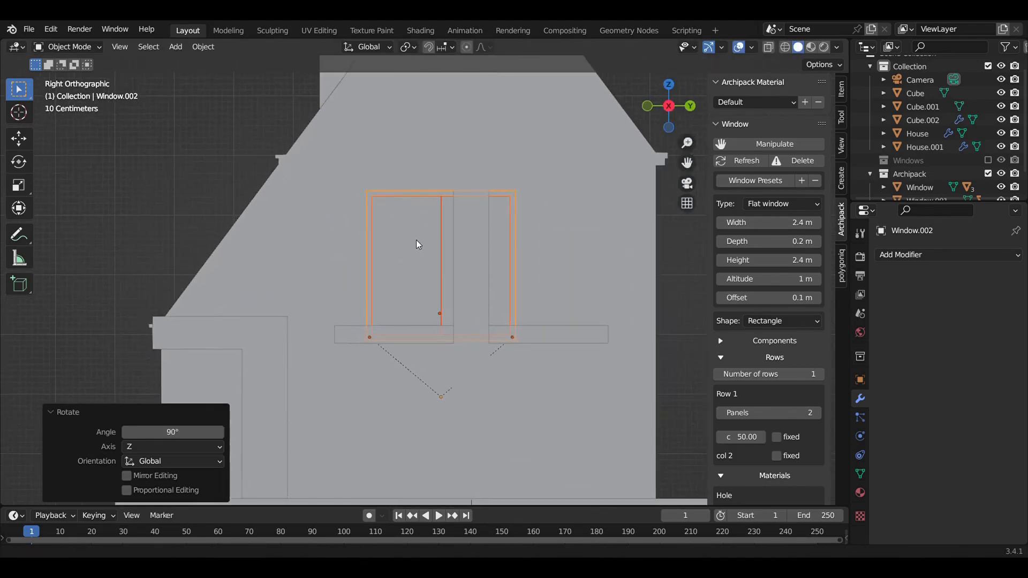
scroll(489, 250, up, 2)
key(alt+z)
key(g)
key(x)
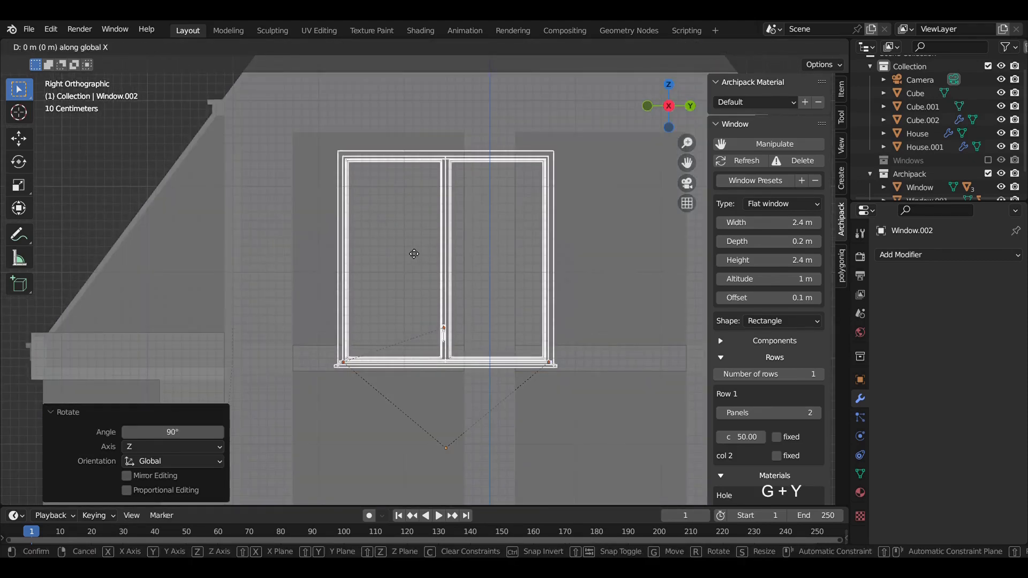
click(423, 248)
key(g)
key(z)
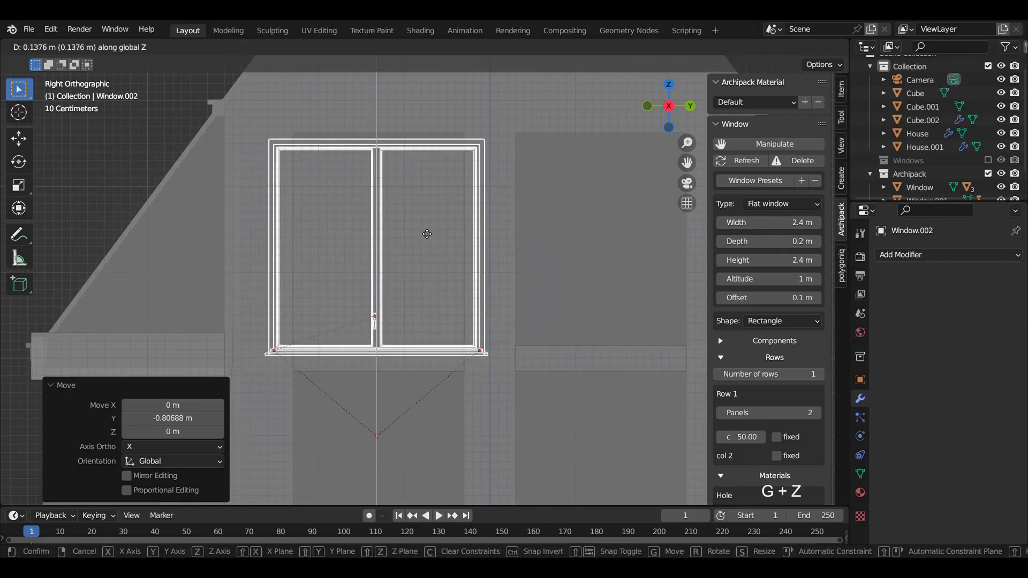
click(426, 228)
scroll(466, 198, up, 2)
- Set the rotated window's width to 1.9 m and, in wireframe display, shift it about 0.024 m along Y to fit the opening
click(799, 227)
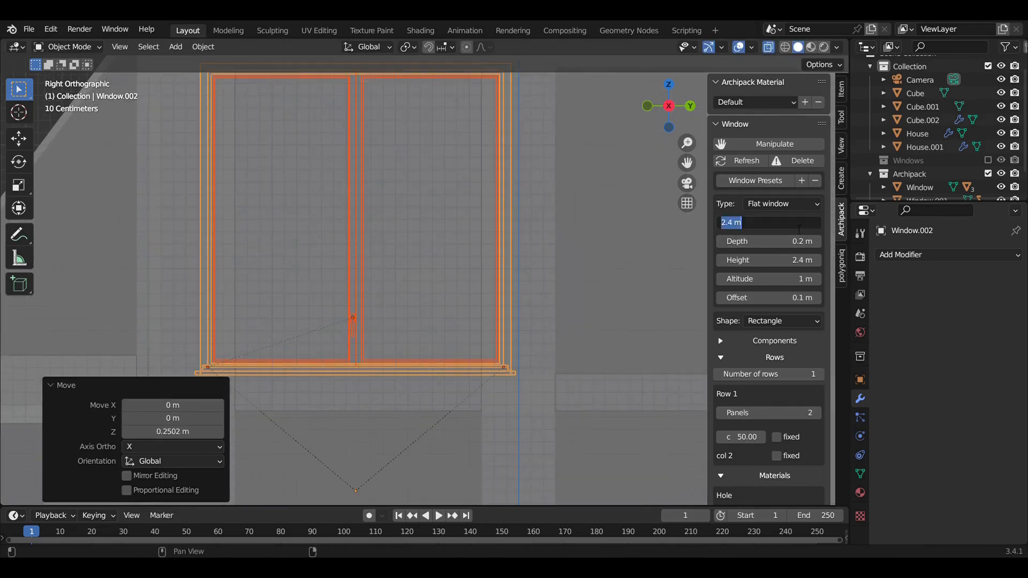
text(1.9)
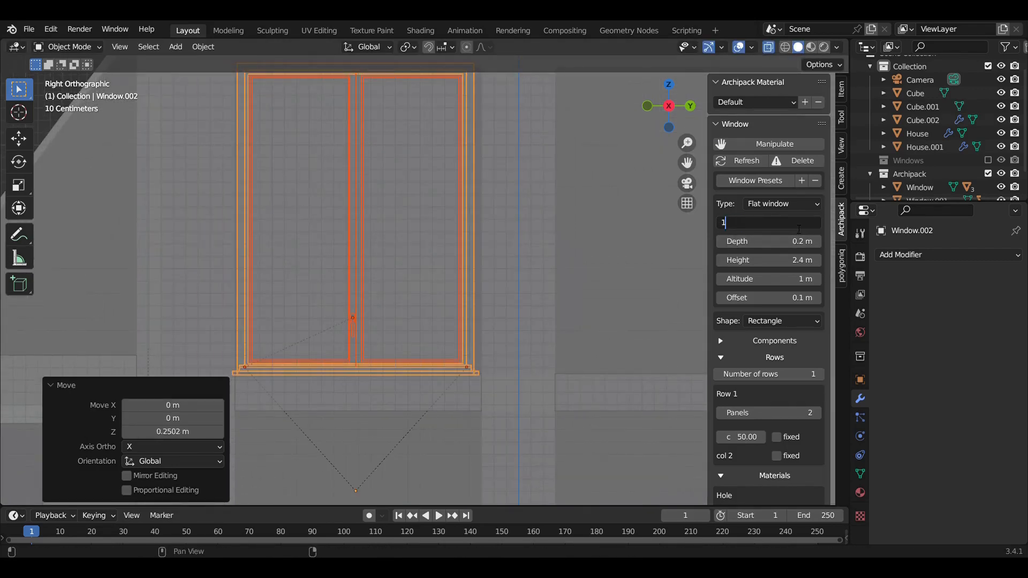
key(Return)
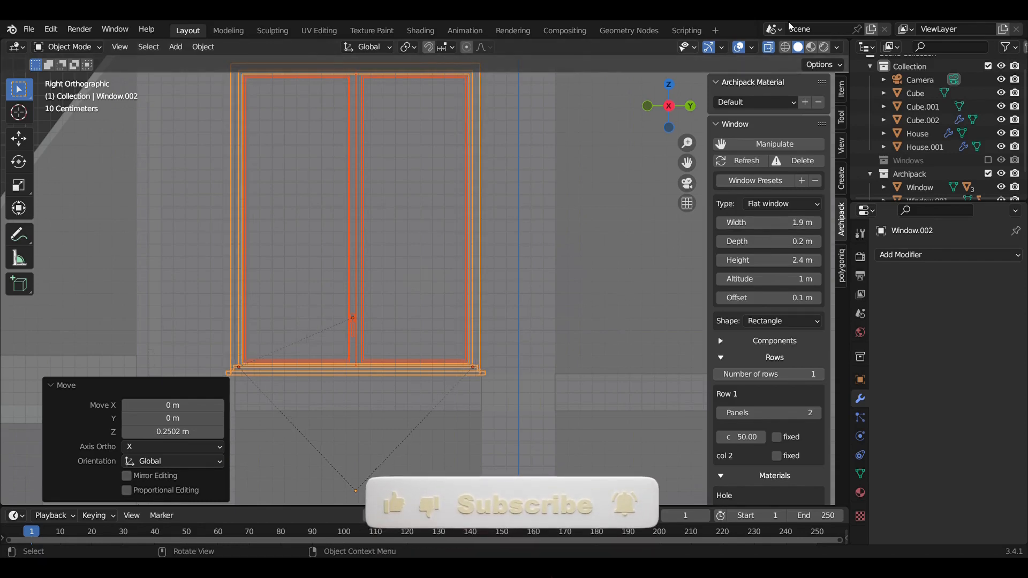
click(785, 48)
scroll(595, 230, up, 2)
key(g)
key(y)
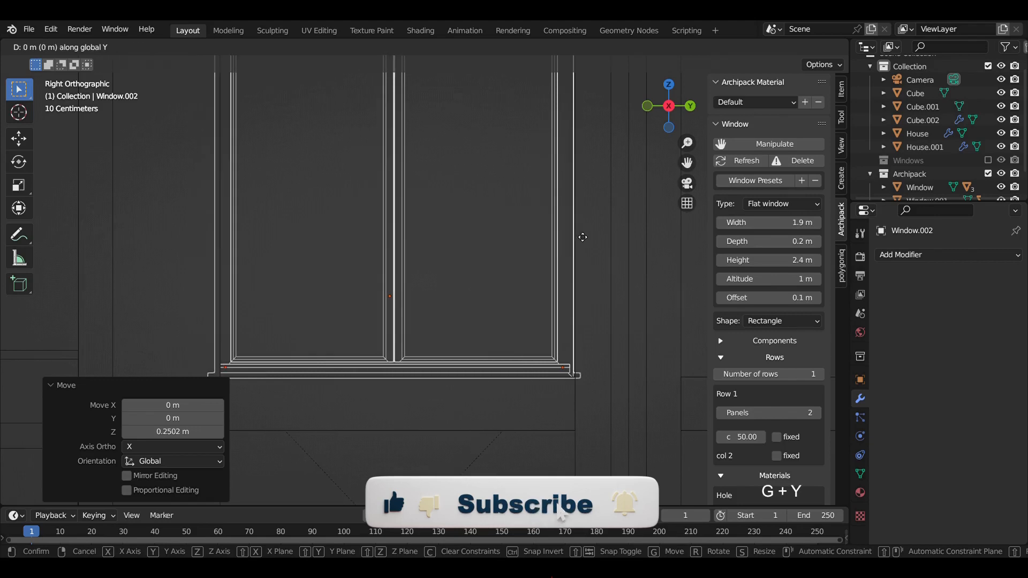
click(582, 234)
- In top view, move the rotated window along X towards the house's side wall
scroll(578, 231, down, 4)
middle_drag(557, 192, 395, 212)
key(KP_7)
scroll(589, 206, down, 7)
scroll(397, 212, up, 5)
key(g)
key(x)
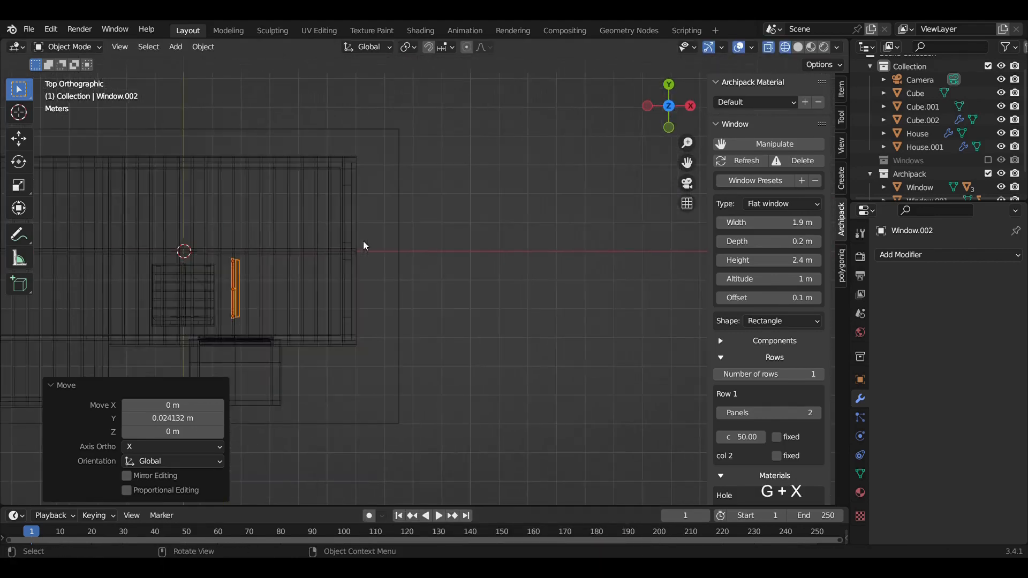
- Isolate the side window and, in Edit Mode, delete the vertices of its exterior sill
key(KP_7)
key(Tab)
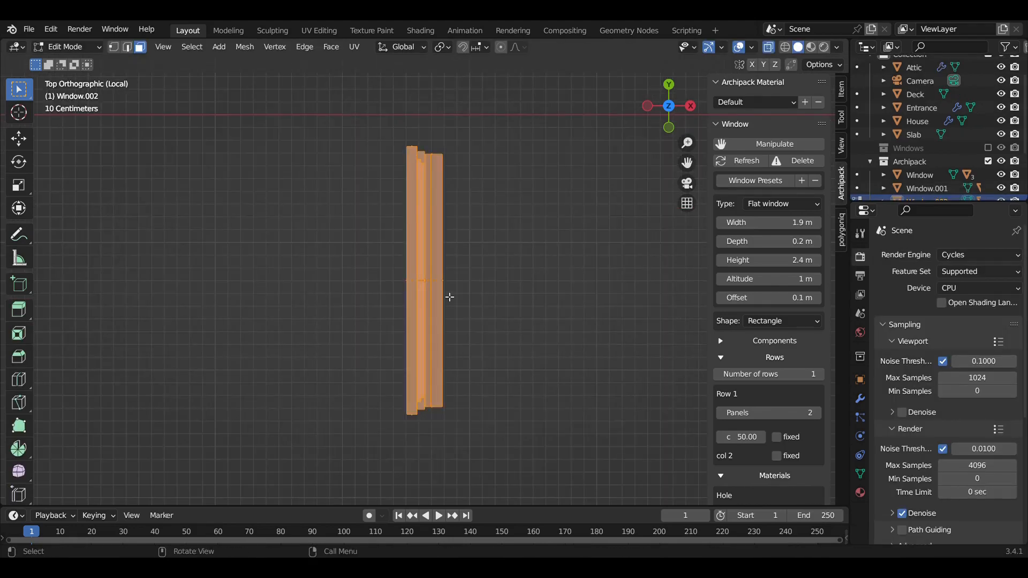
key(1)
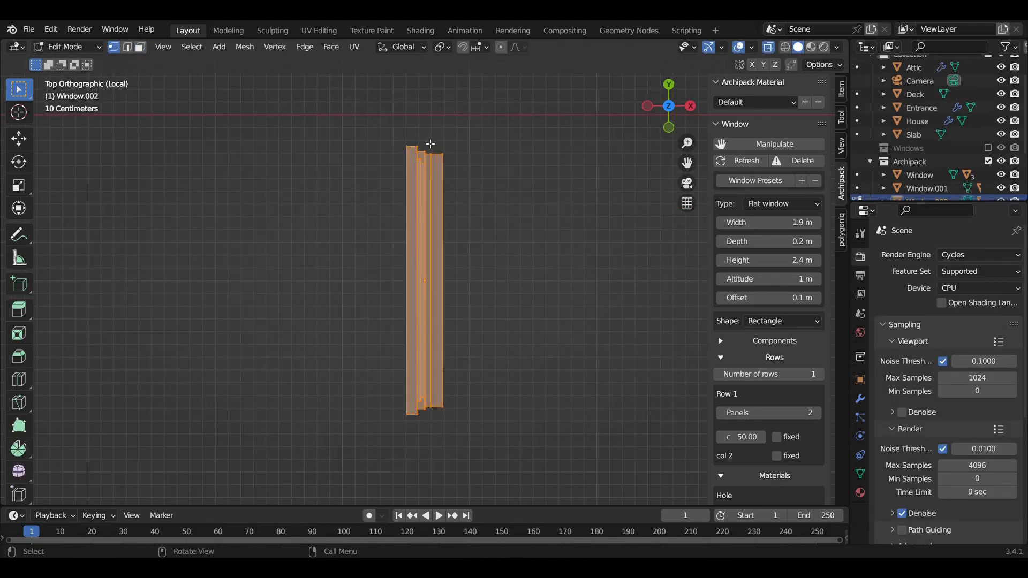
drag(470, 336, 486, 419)
middle_drag(486, 420, 400, 339)
key(x)
click(345, 300)
key(alt+z)
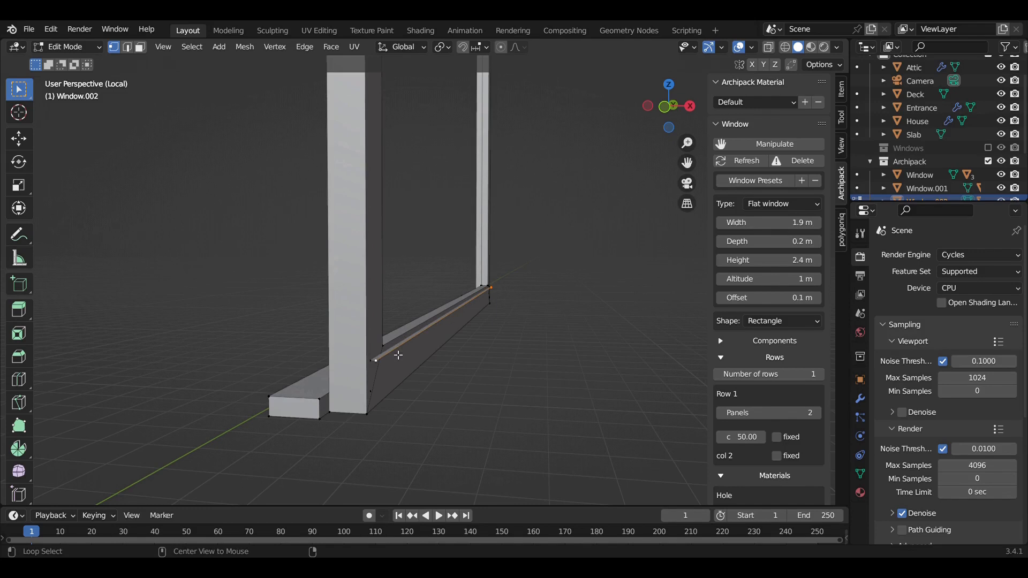
- Delete the leftover sill vertices at both ends of the frame's lower exterior edge and return to Object Mode
key(x)
click(399, 356)
middle_drag(399, 356, 317, 343)
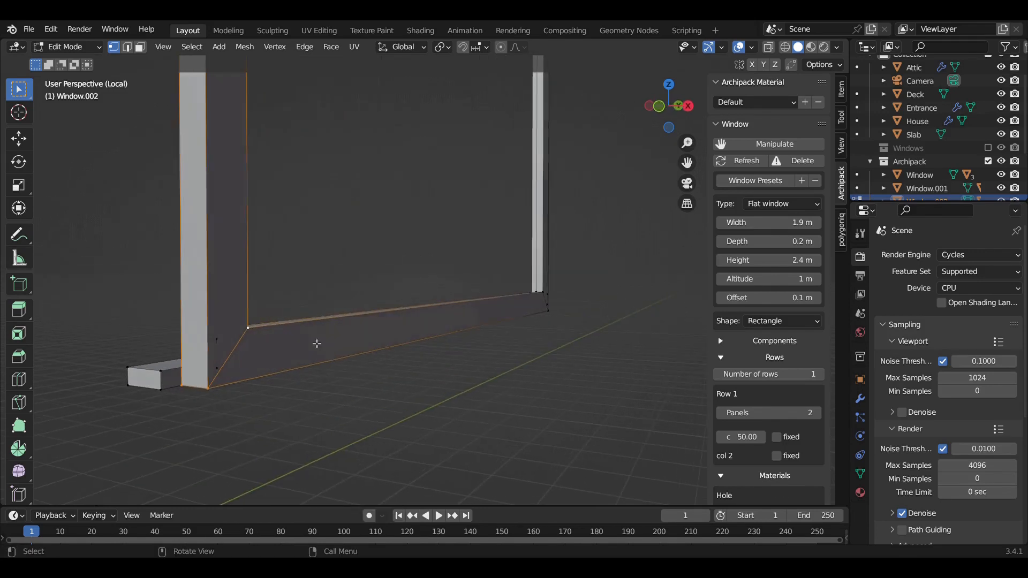
key(x)
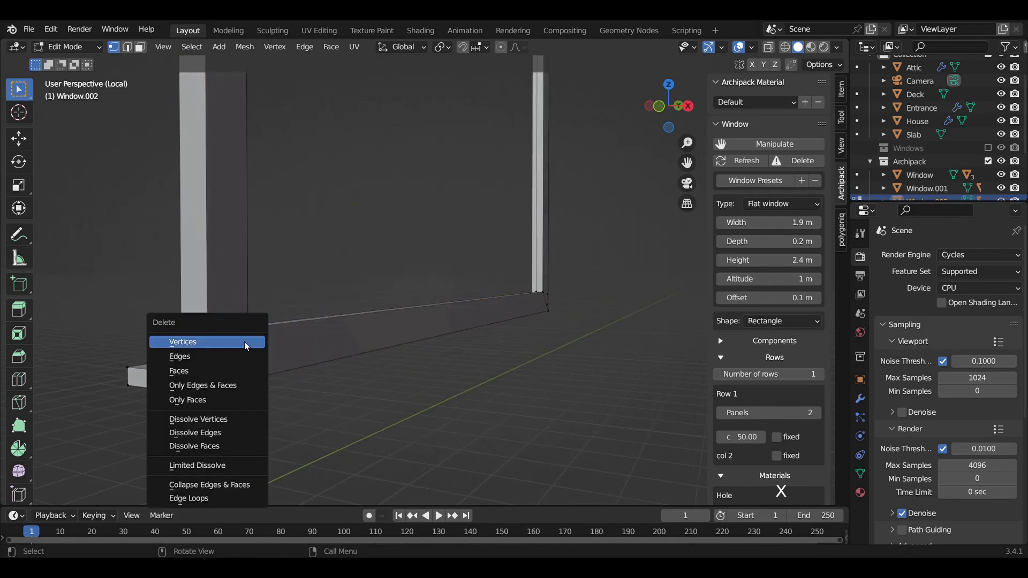
click(246, 341)
middle_drag(560, 316, 362, 299)
key(c)
drag(362, 299, 365, 325)
key(x)
click(366, 326)
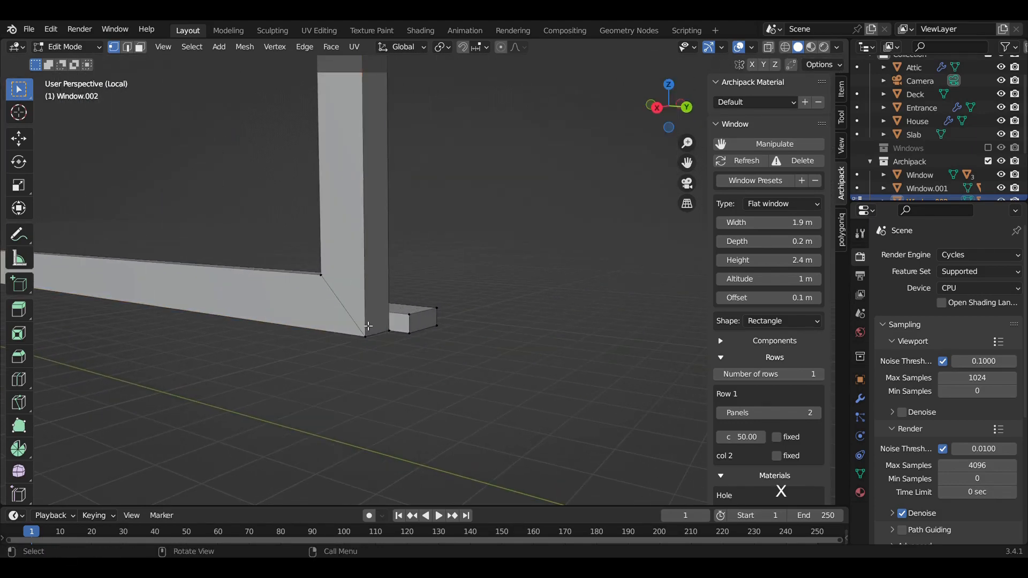
scroll(368, 323, down, 6)
key(Tab)
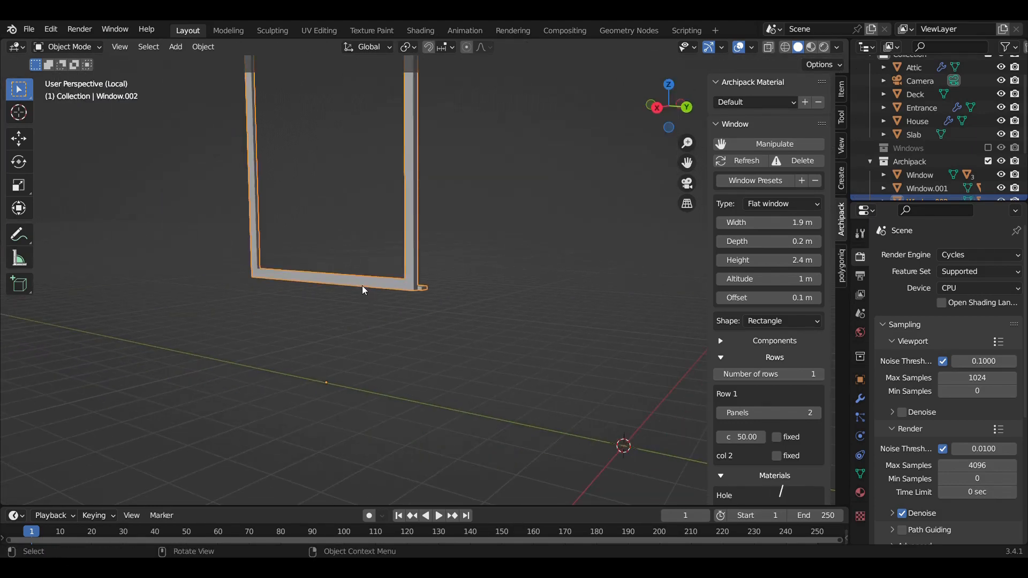
- Leave the isolated view, move the side window 10 m down along Z, select all its parts and move them 10 m back up
key(KP_Divide)
text(gz-10)
key(Return)
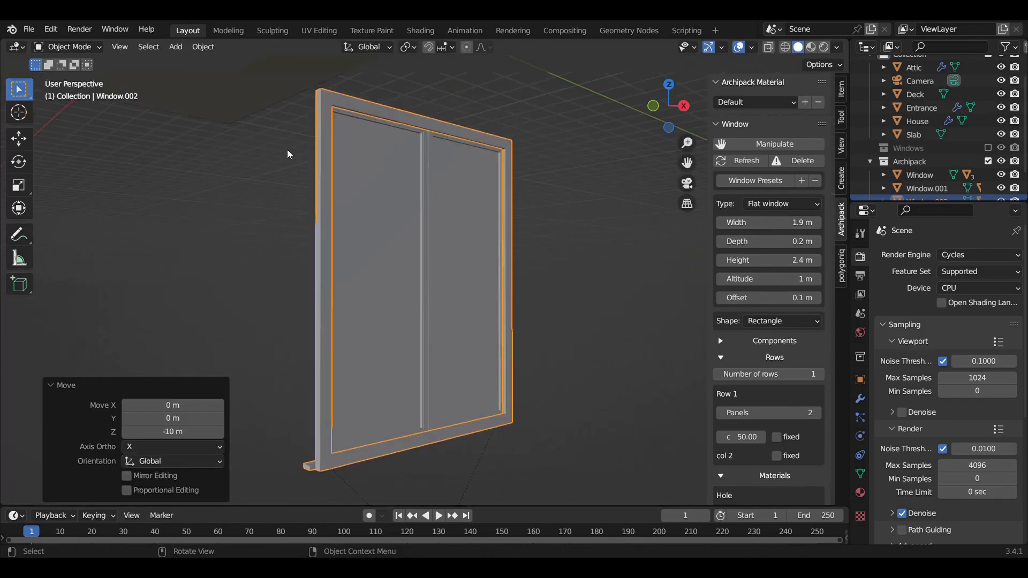
drag(248, 115, 584, 478)
text(gz10)
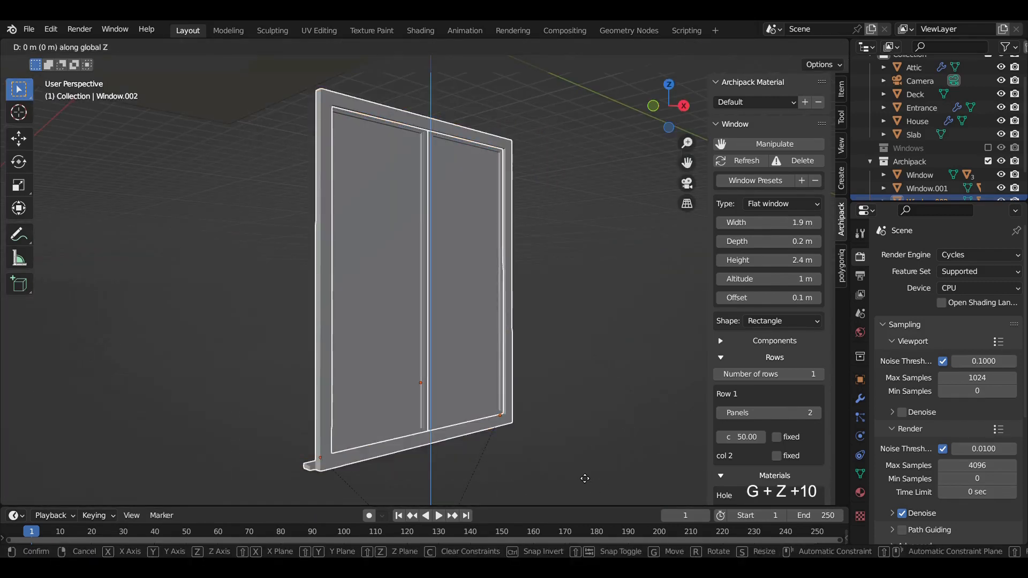
key(Return)
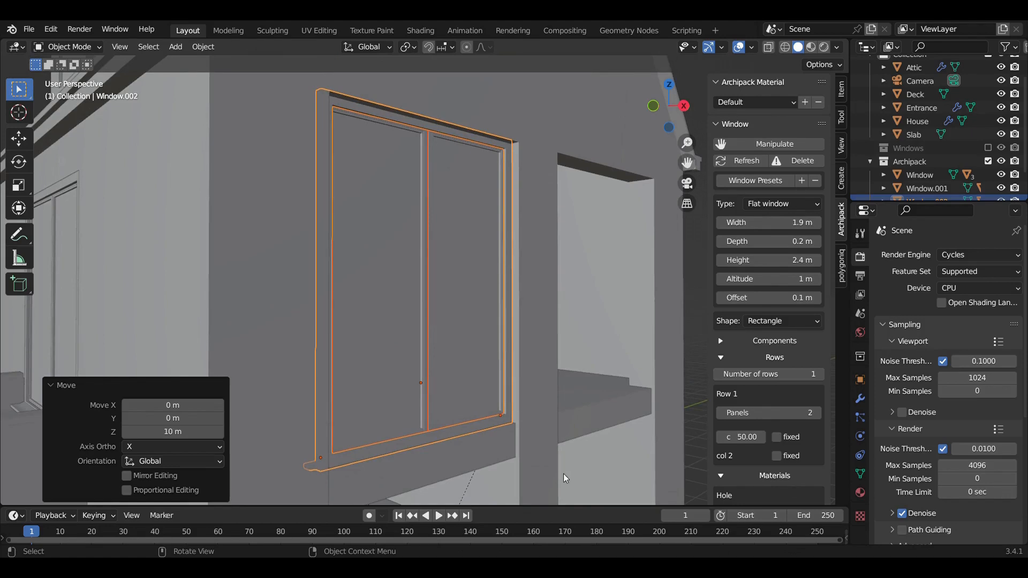
- In right view with wireframe display, duplicate the side window along Y into the second upper opening
key(KP_3)
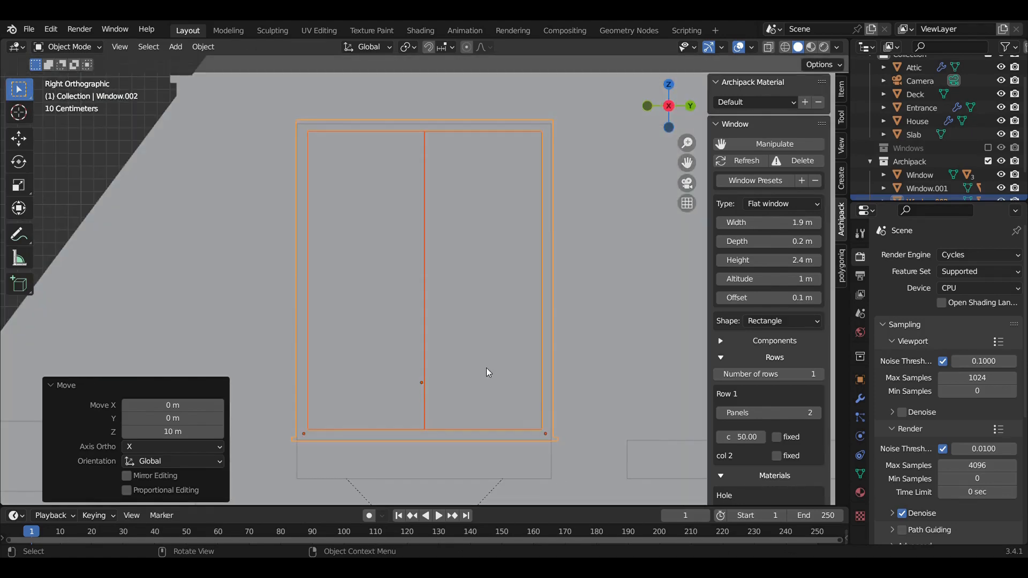
key(alt+z)
scroll(485, 305, down, 3)
shift+middle_drag(491, 264, 299, 257)
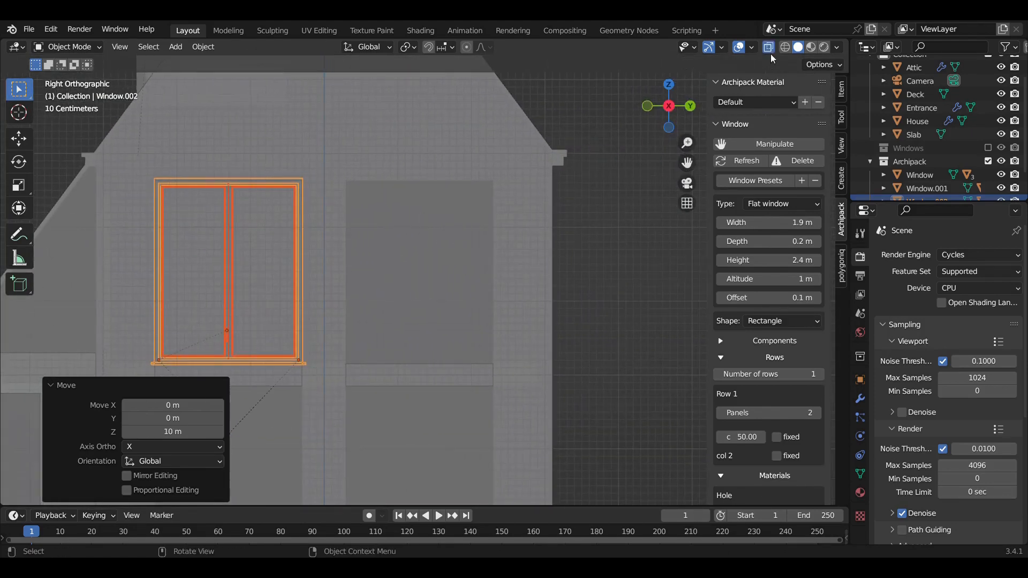
key(shift+z)
scroll(390, 220, up, 3)
key(shift+d)
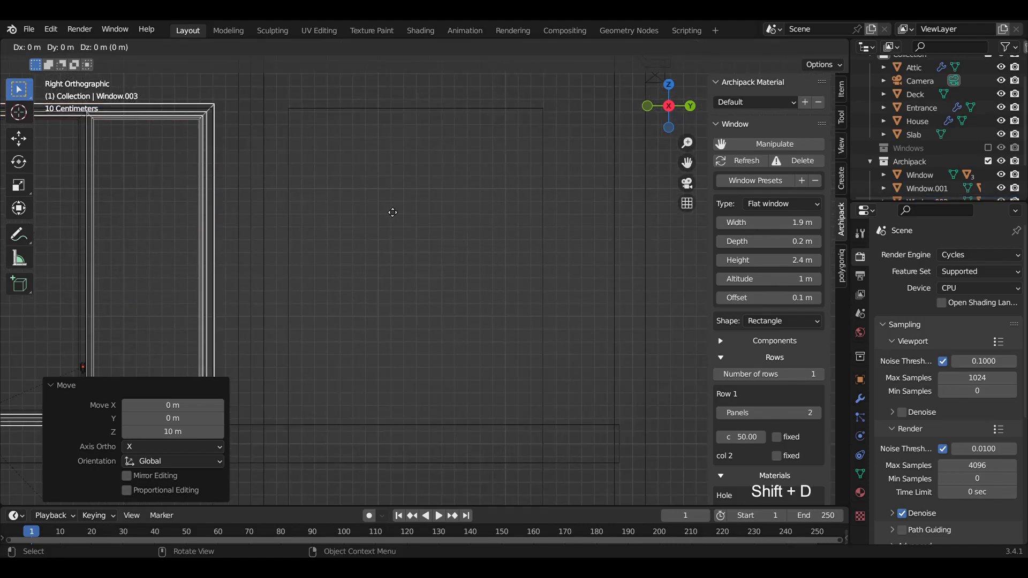
key(g)
key(y)
click(723, 233)
- Duplicate the second upper side window down along Z into the ground-floor opening, fine-tuning its height by about 0.034 m
key(shift+d)
key(z)
click(507, 165)
scroll(507, 165, up, 5)
key(g)
key(z)
click(571, 401)
scroll(572, 401, down, 8)
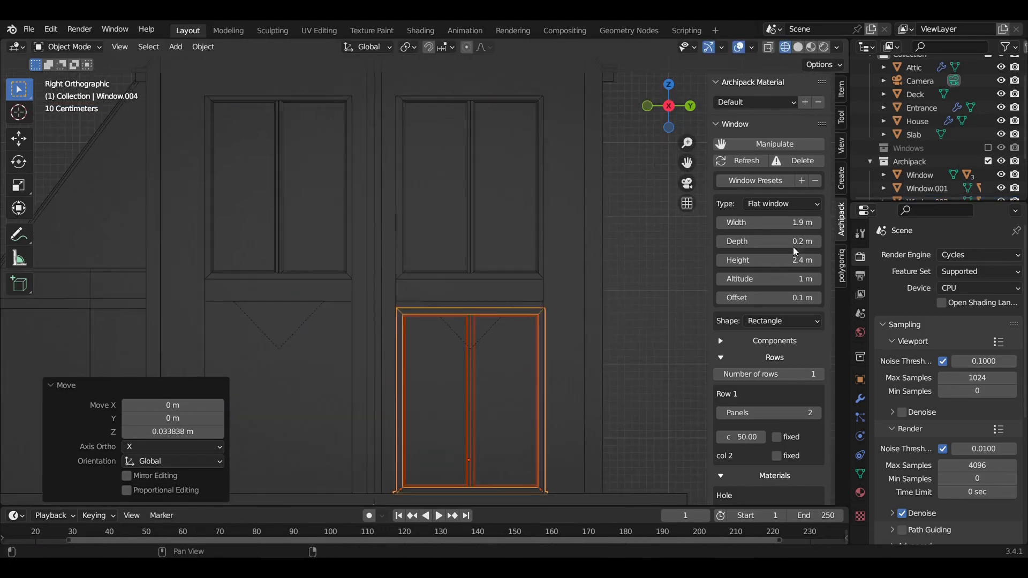
- In Edit Mode, move the ground-floor window's top vertices along Z to match the top of its opening
key(Tab)
key(alt+z)
drag(368, 307, 629, 369)
scroll(565, 342, up, 4)
key(g)
key(z)
click(565, 323)
scroll(562, 296, down, 9)
key(Tab)
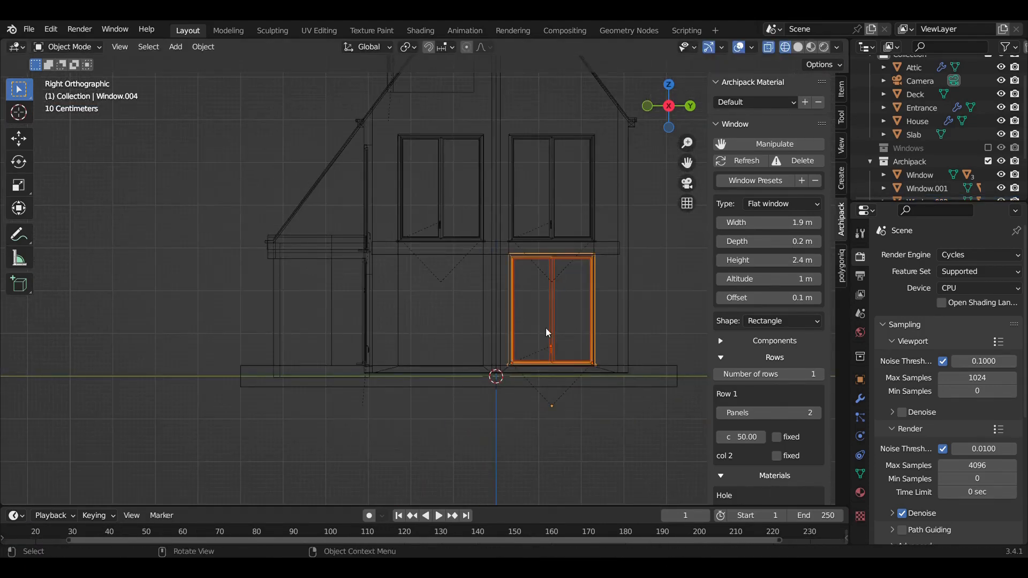
- Duplicate the ground-floor side window about -2.58 m along Y into the neighbouring opening and fine-tune its Y position
key(Tab)
scroll(535, 316, up, 3)
key(Tab)
key(shift+d)
key(g)
key(y)
click(337, 302)
scroll(535, 215, up, 10)
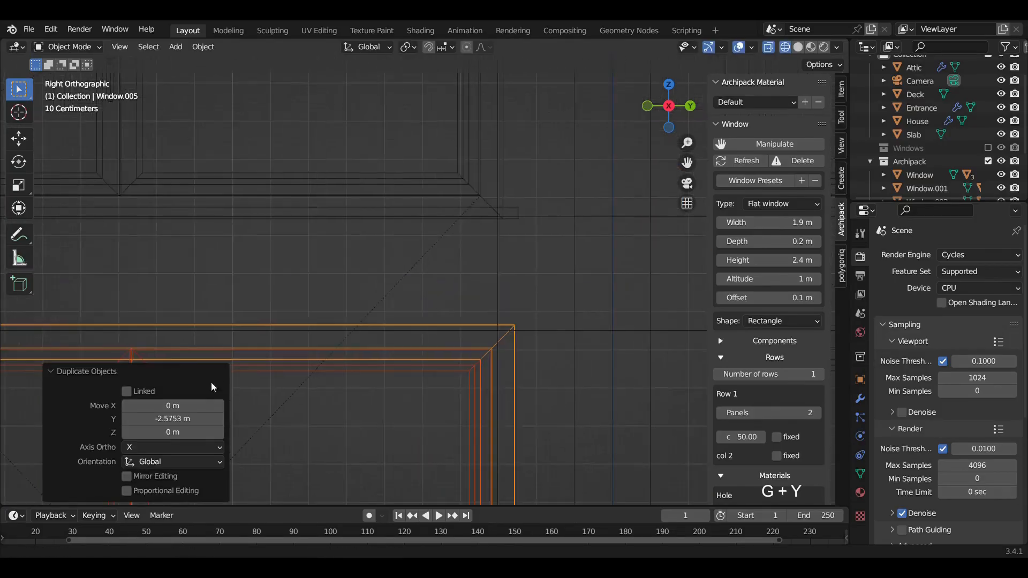
key(g)
key(y)
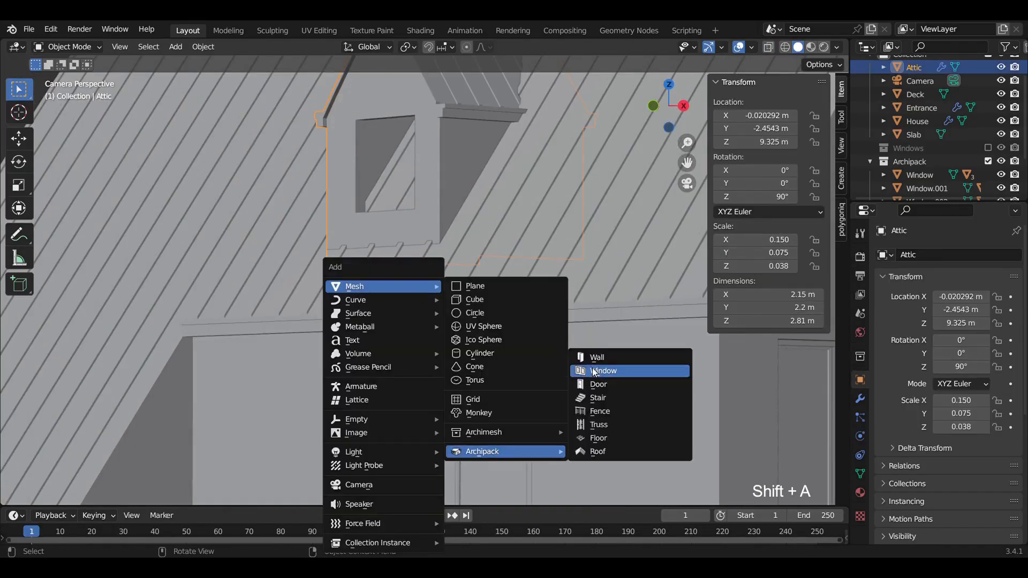
- Add a 0.8 × 0.8 m Archipack window and move it about 6.05 m up to the attic dormer's opening
key(KP_1)
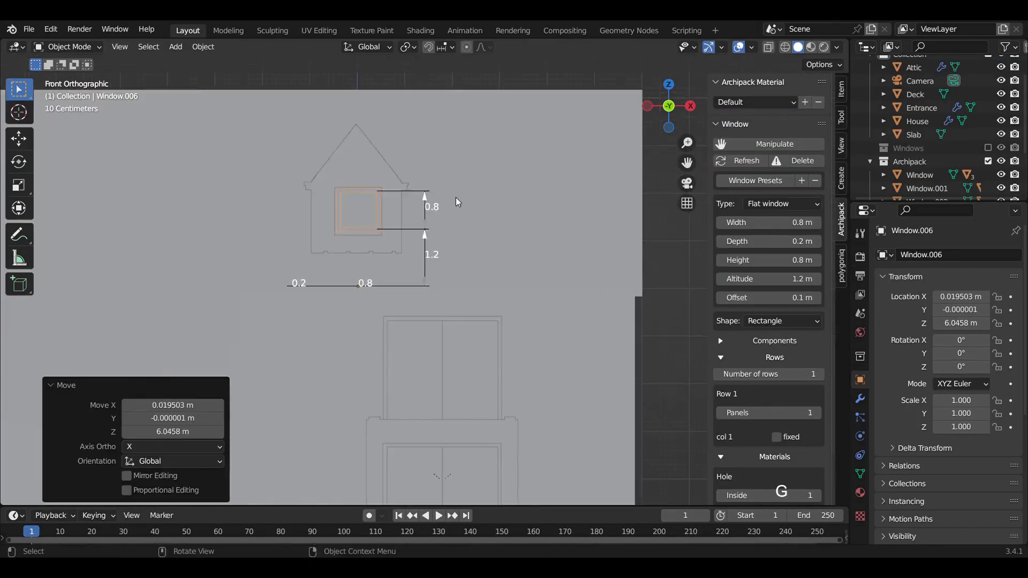
key(KP_7)
key(KP_3)
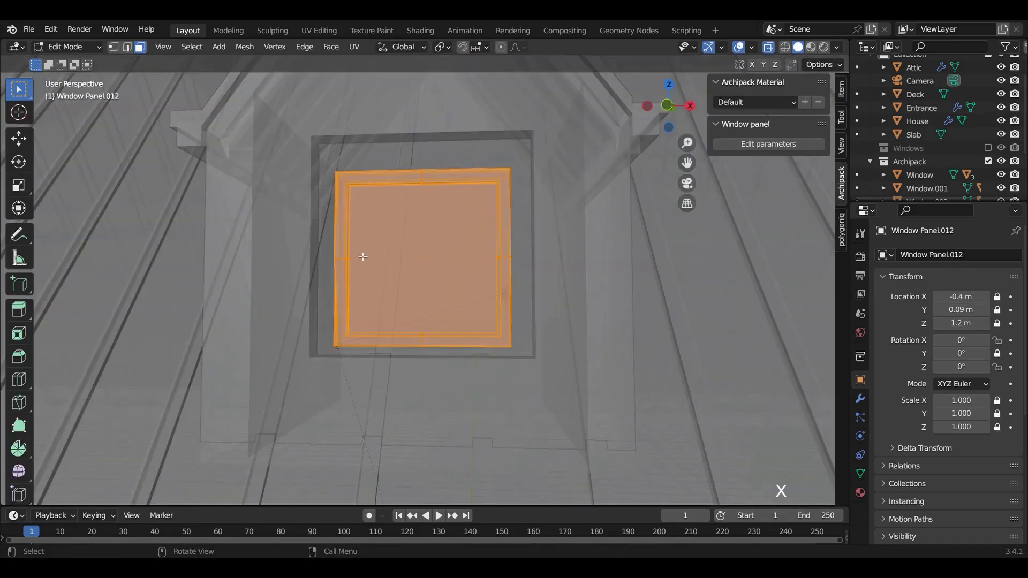
- In Edit Mode, stretch the attic window panel upward along Z and about 0.11 m sideways along X, and adjust its position along Y
key(g)
key(z)
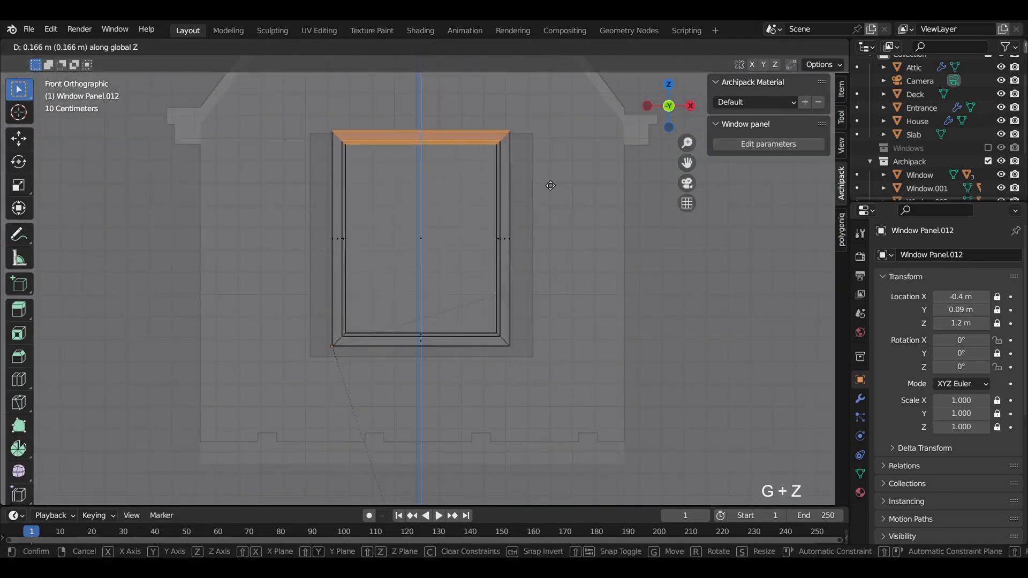
key(g)
key(x)
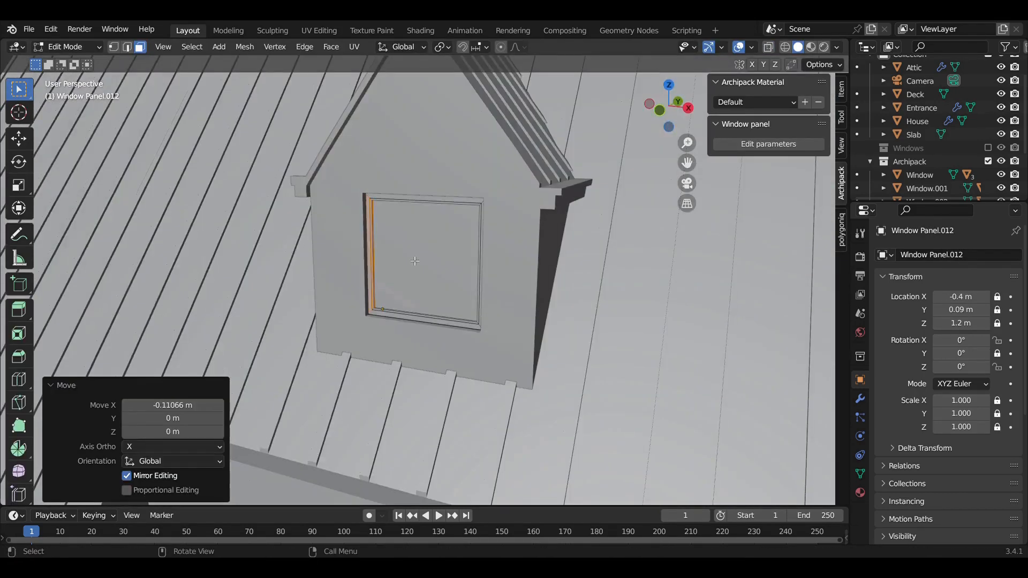
key(g)
key(y)
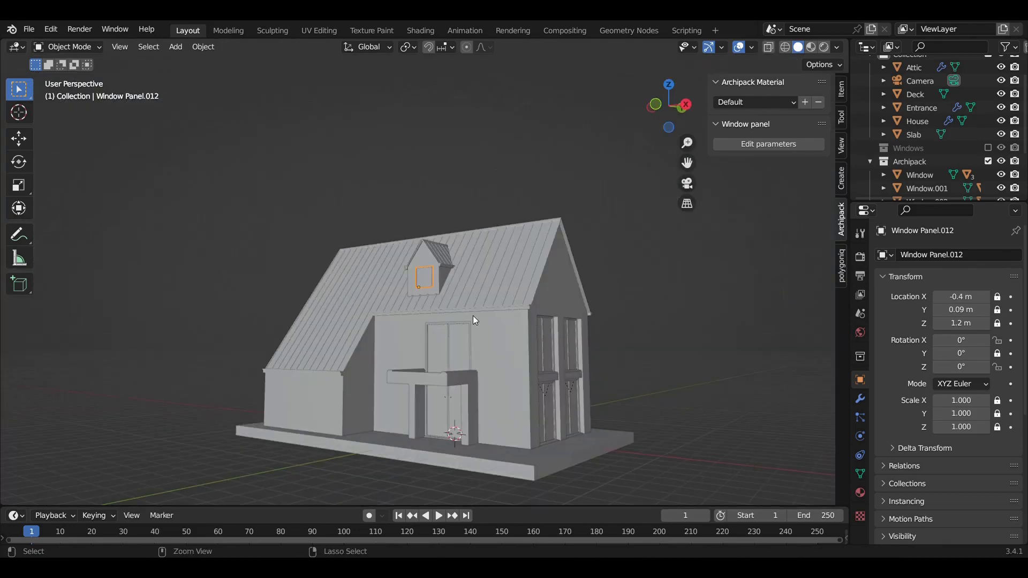